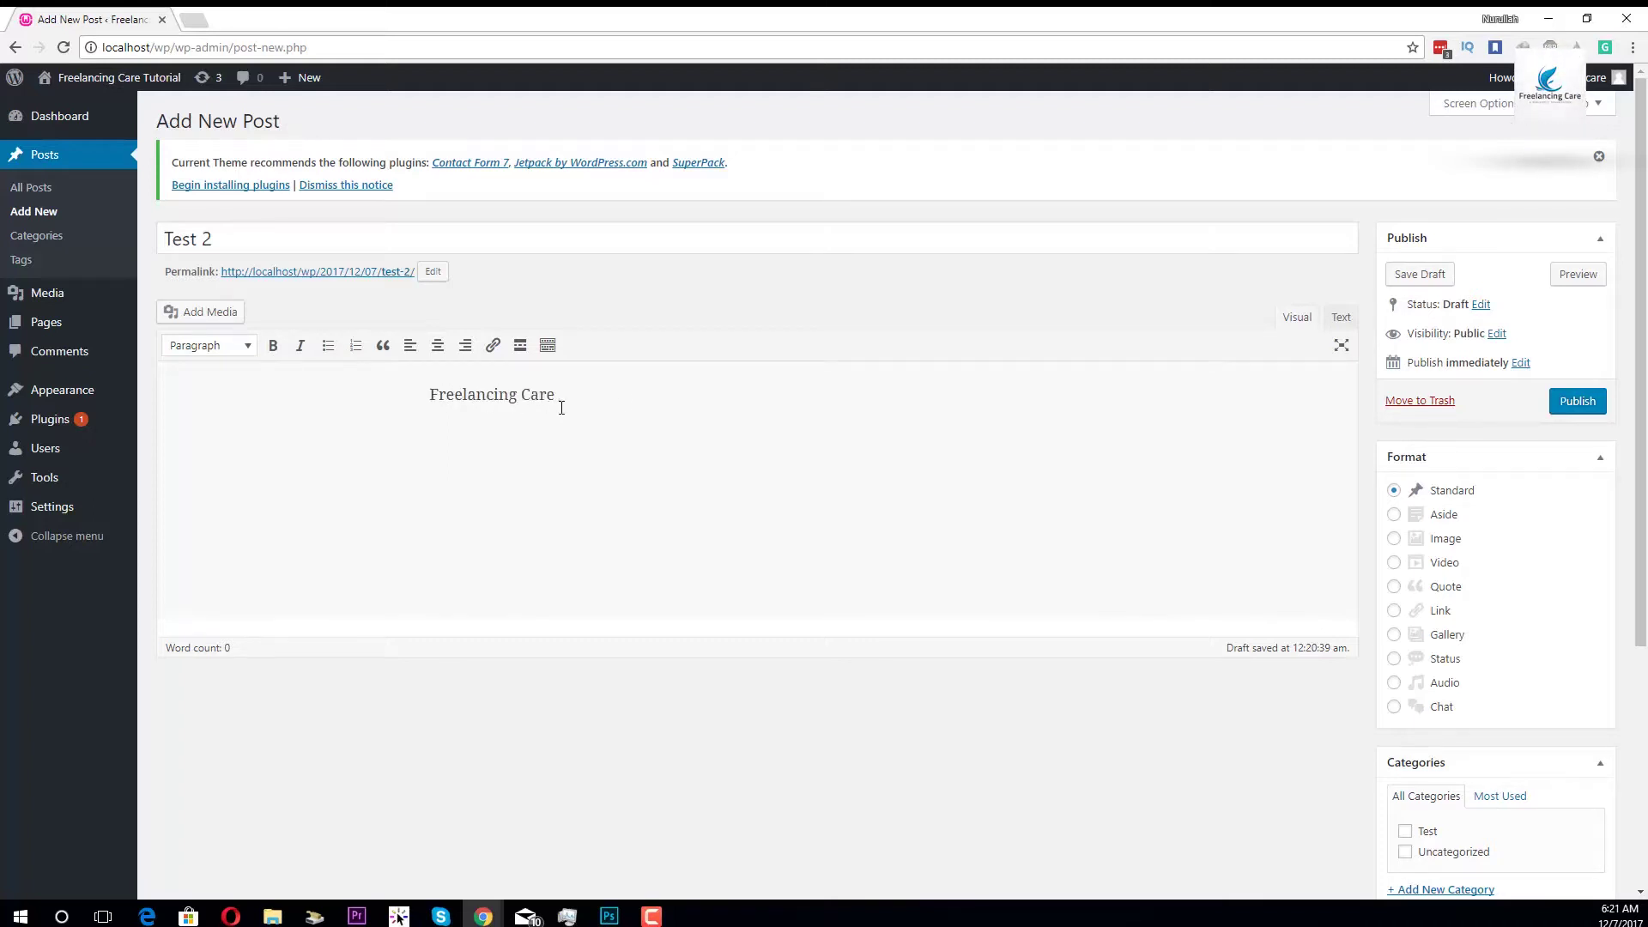
# Step: Make the text "Freelancing Care" in the post body bold, toggling the bold formatting off and on again
pyautogui.moveTo(610, 404); pyautogui.dragTo(432, 399)
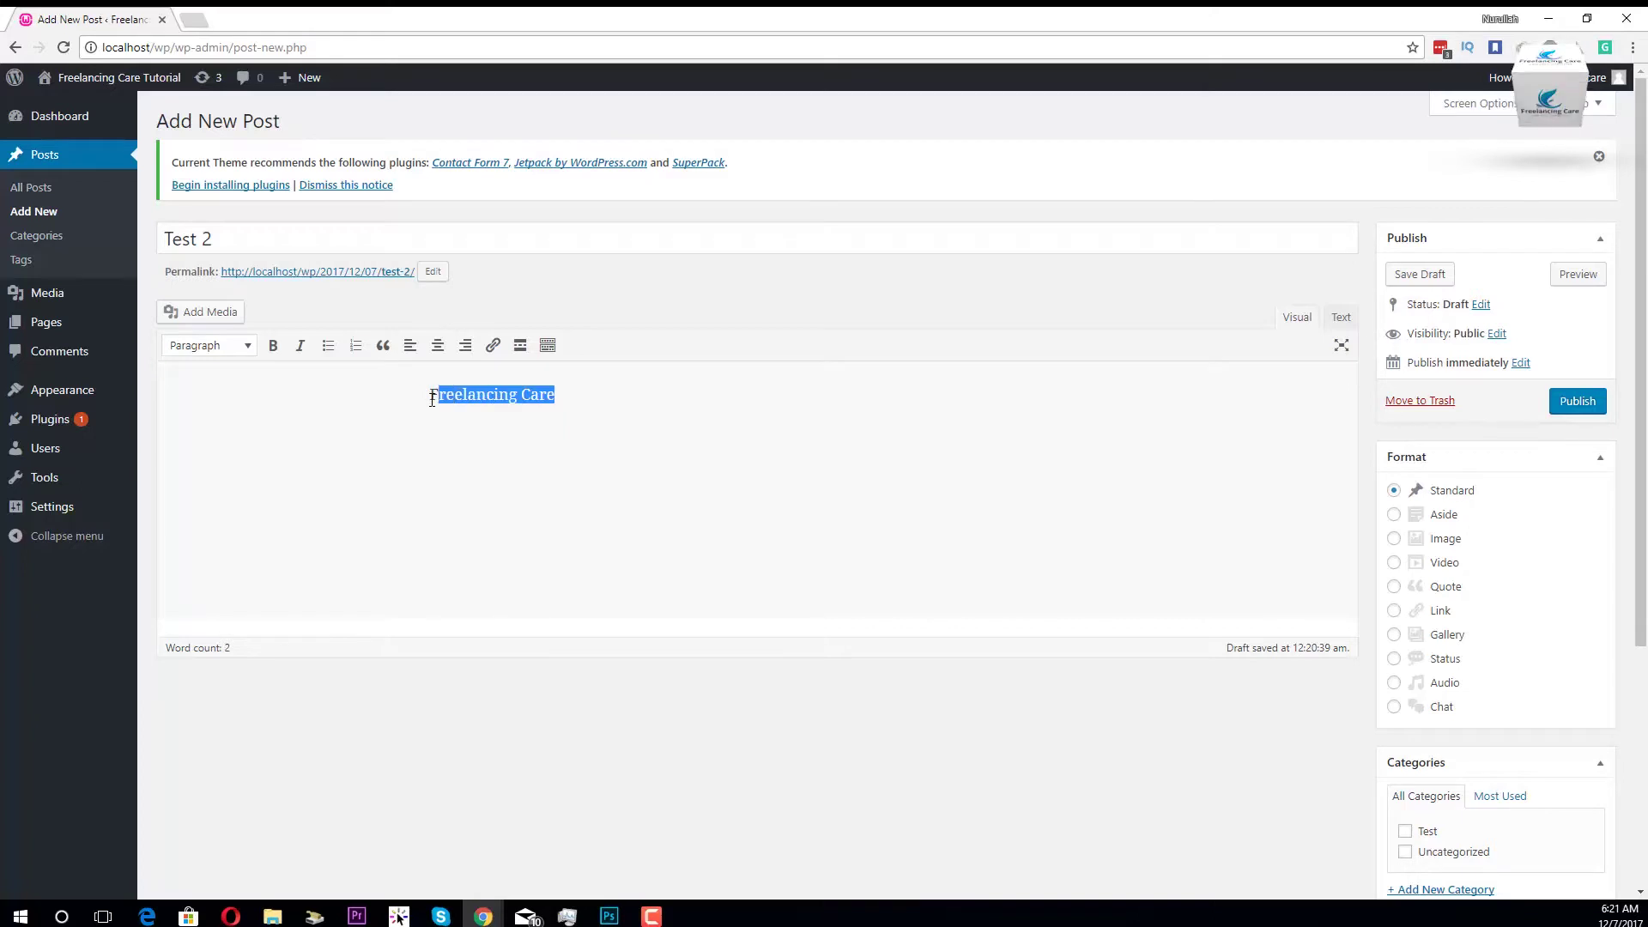
pyautogui.click(273, 346)
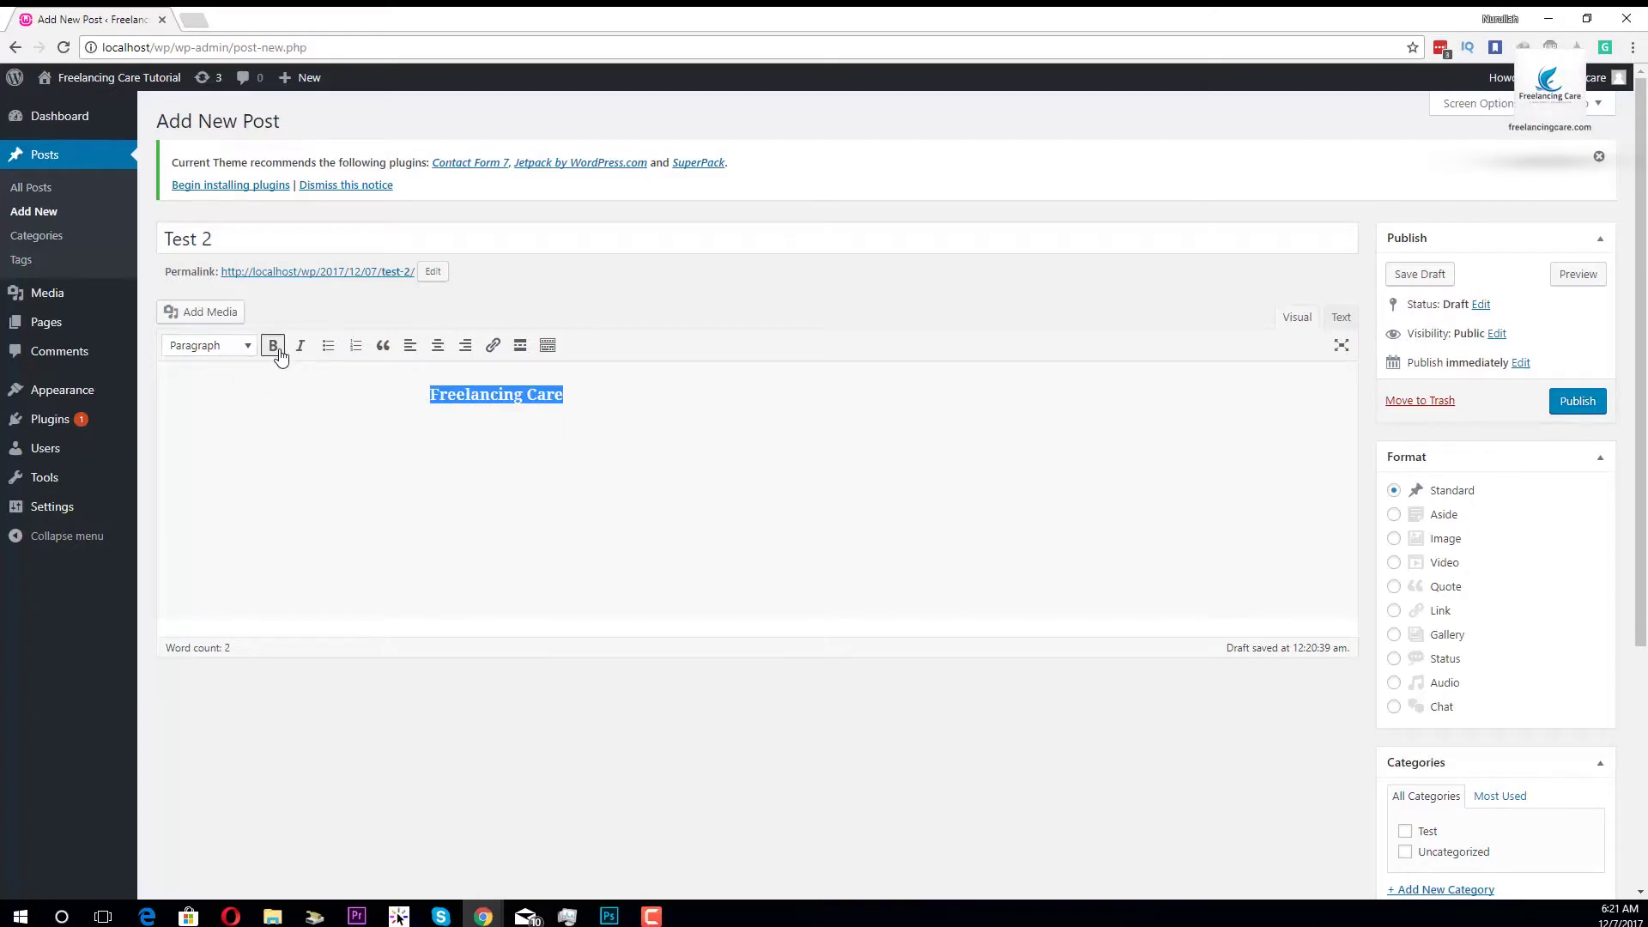
pyautogui.click(273, 346)
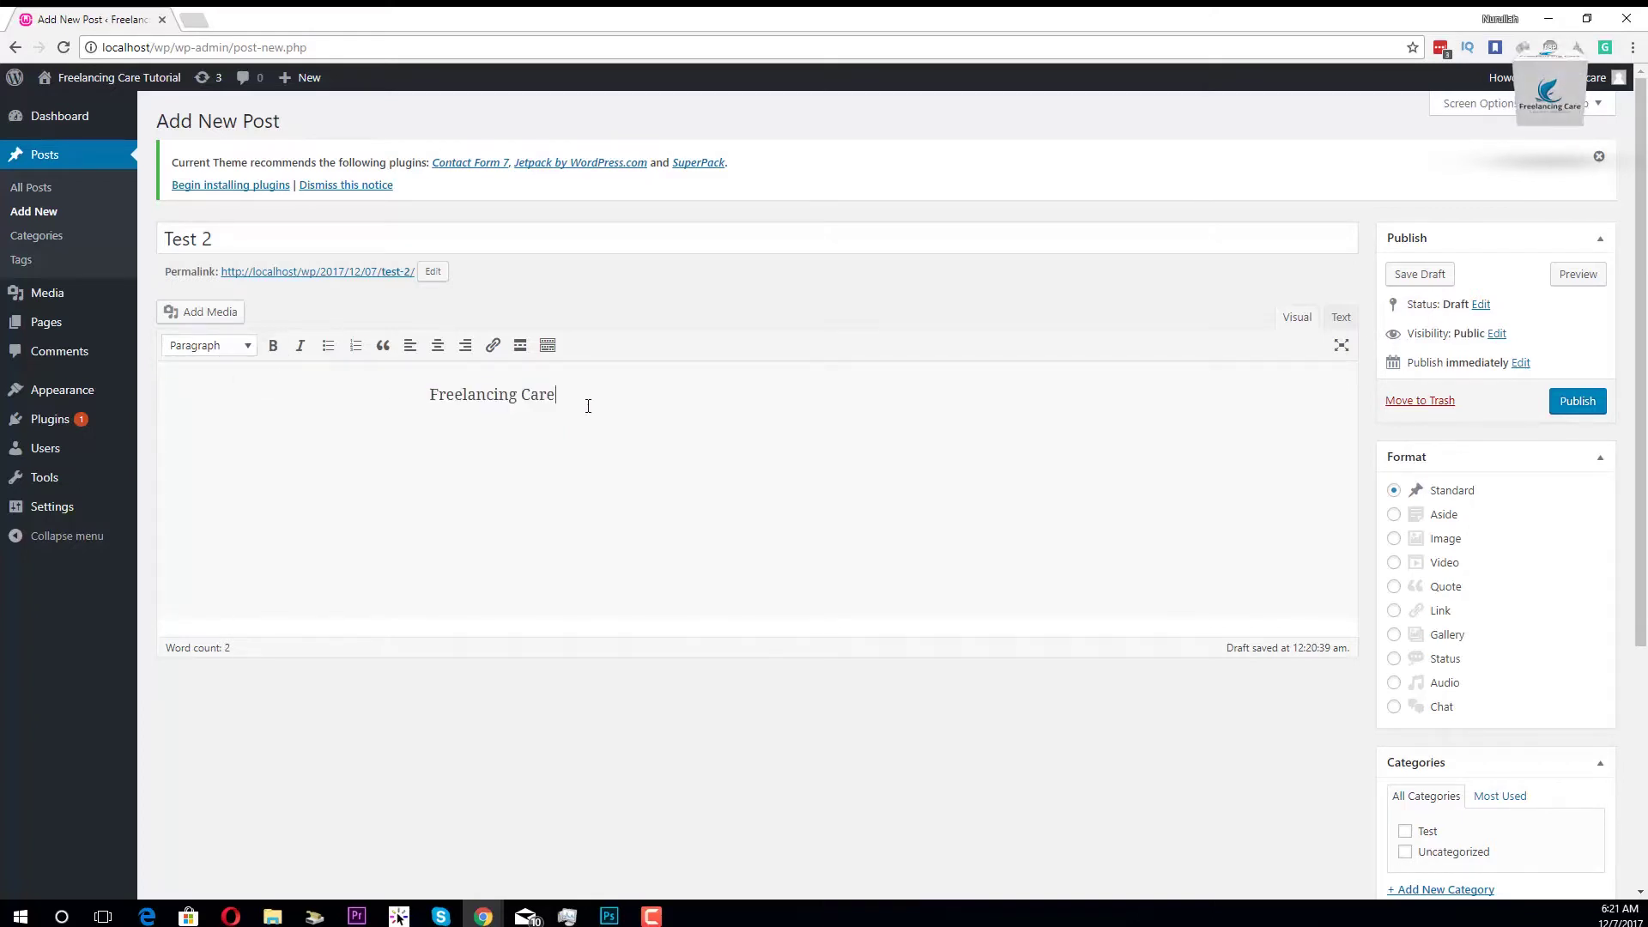
pyautogui.hotkey('ctrl', 'b')
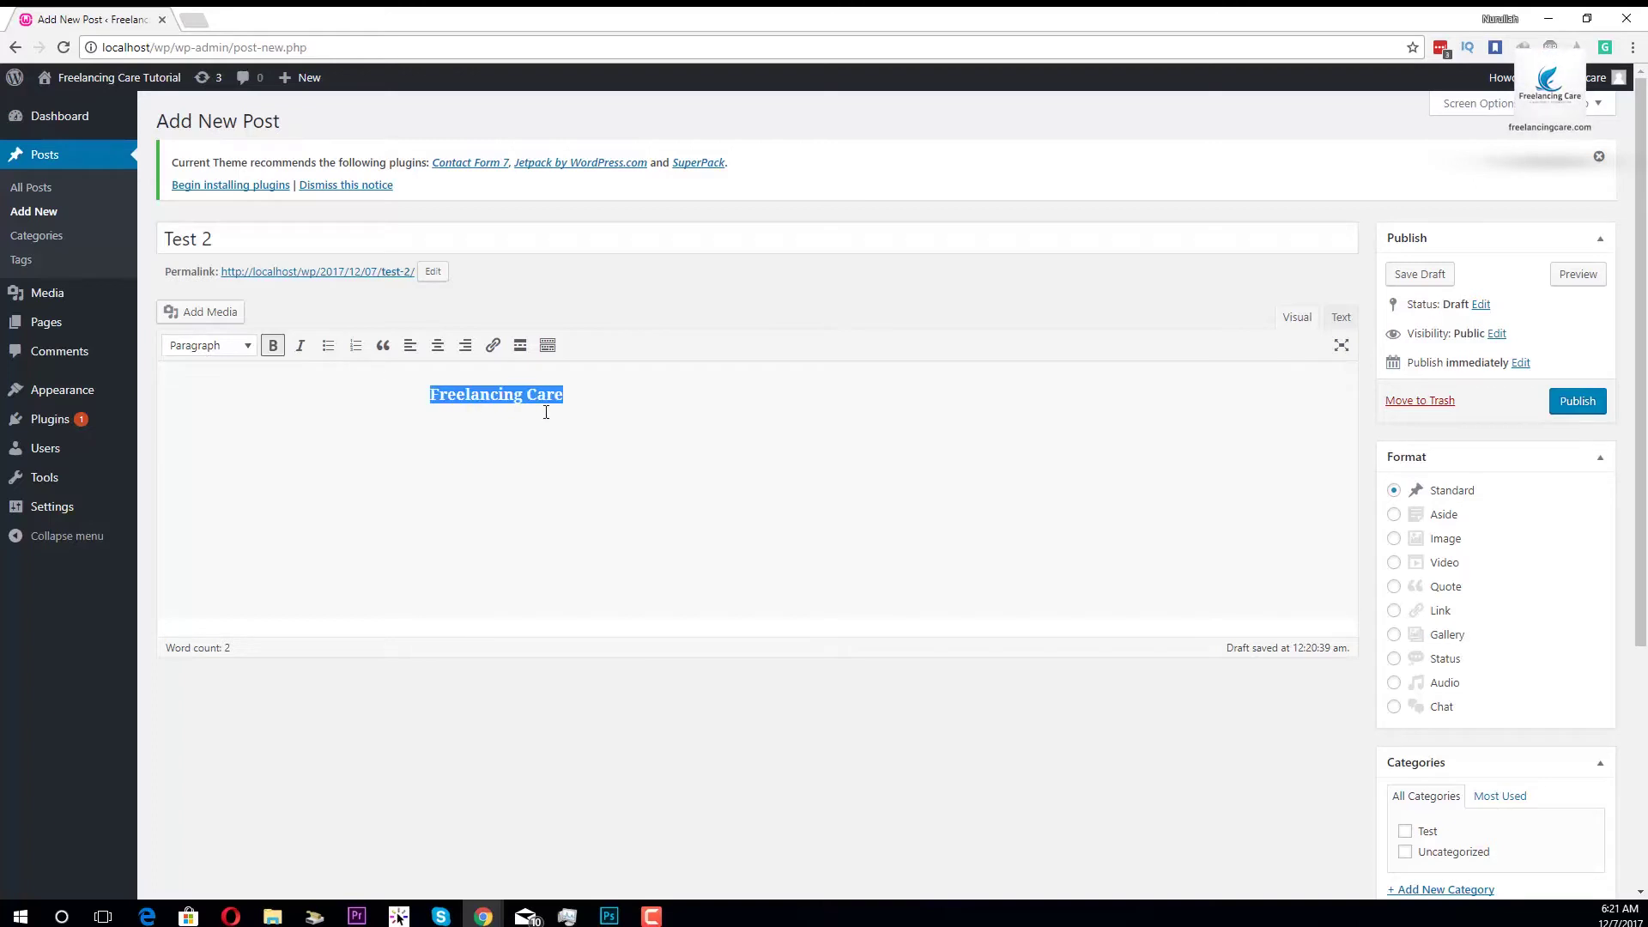
pyautogui.click(547, 410)
# Step: Turn the "Freelancing Care" line into a bulleted list and convert it to a numbered list
pyautogui.moveTo(564, 395); pyautogui.dragTo(409, 385)
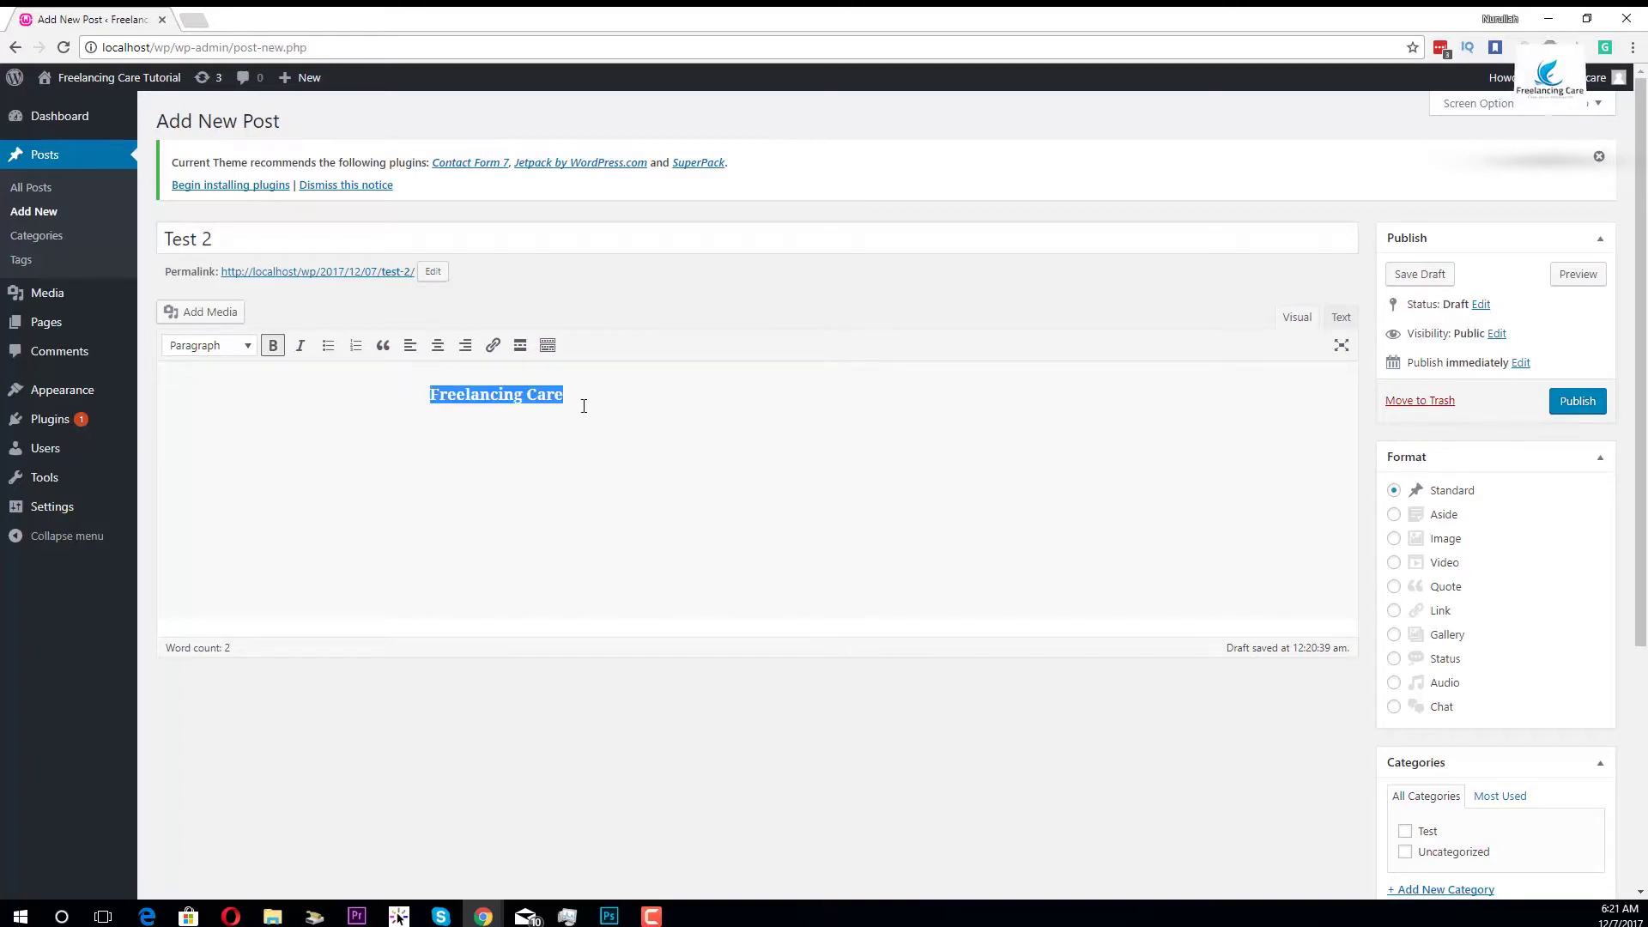
pyautogui.moveTo(584, 406); pyautogui.dragTo(320, 398)
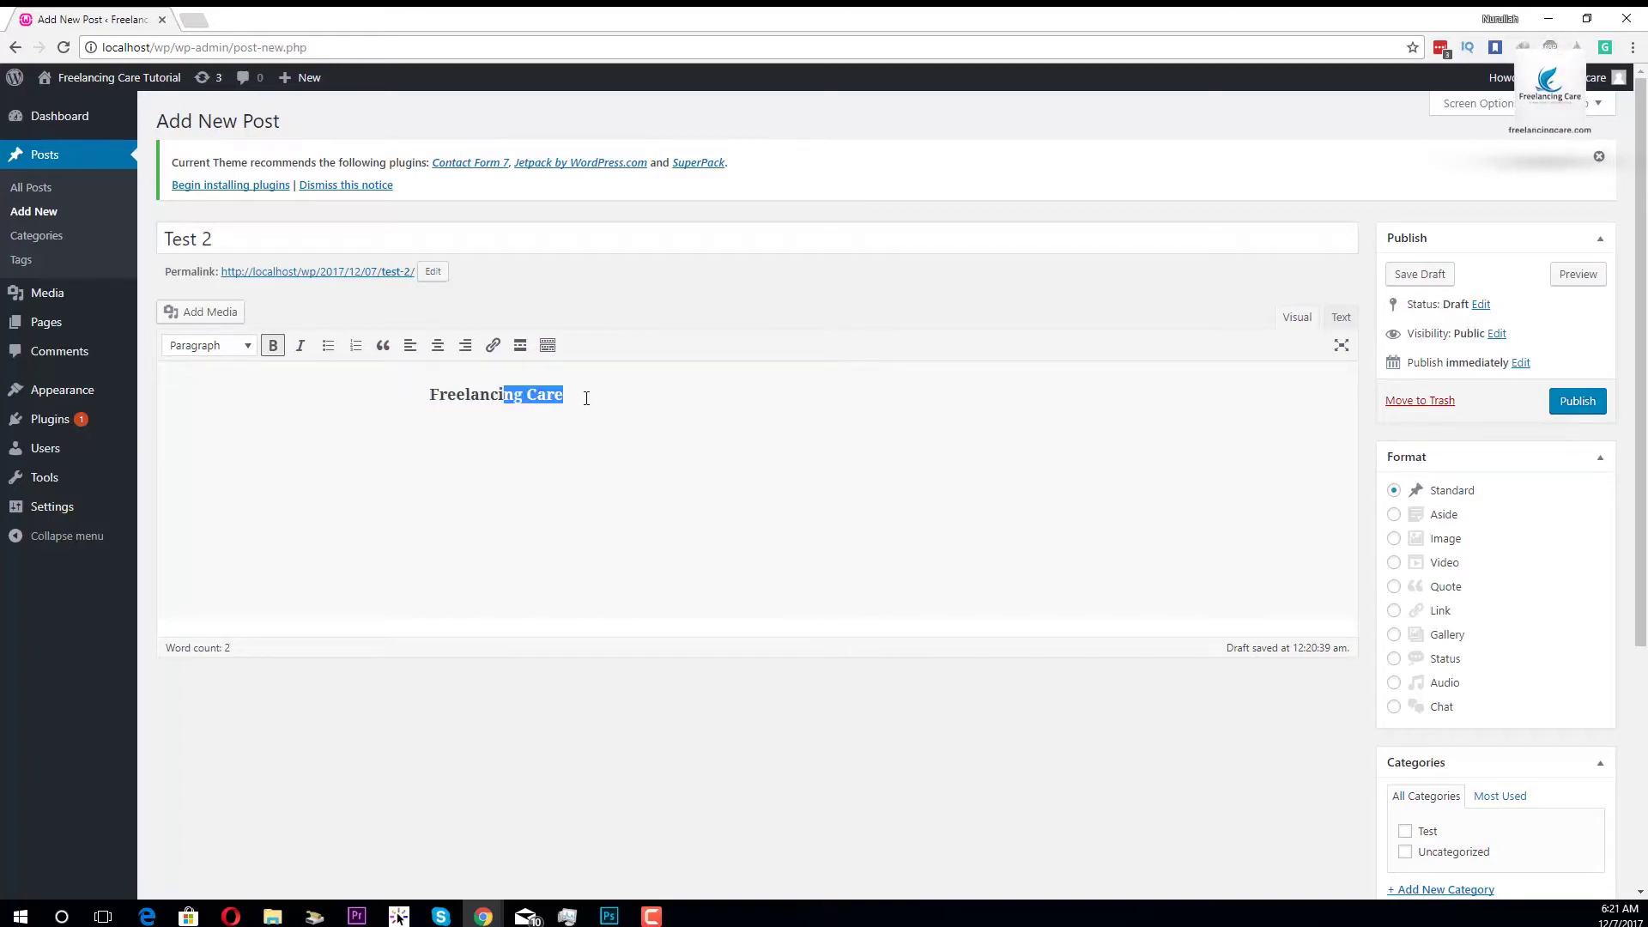
pyautogui.moveTo(587, 397); pyautogui.dragTo(375, 394)
pyautogui.click(375, 394)
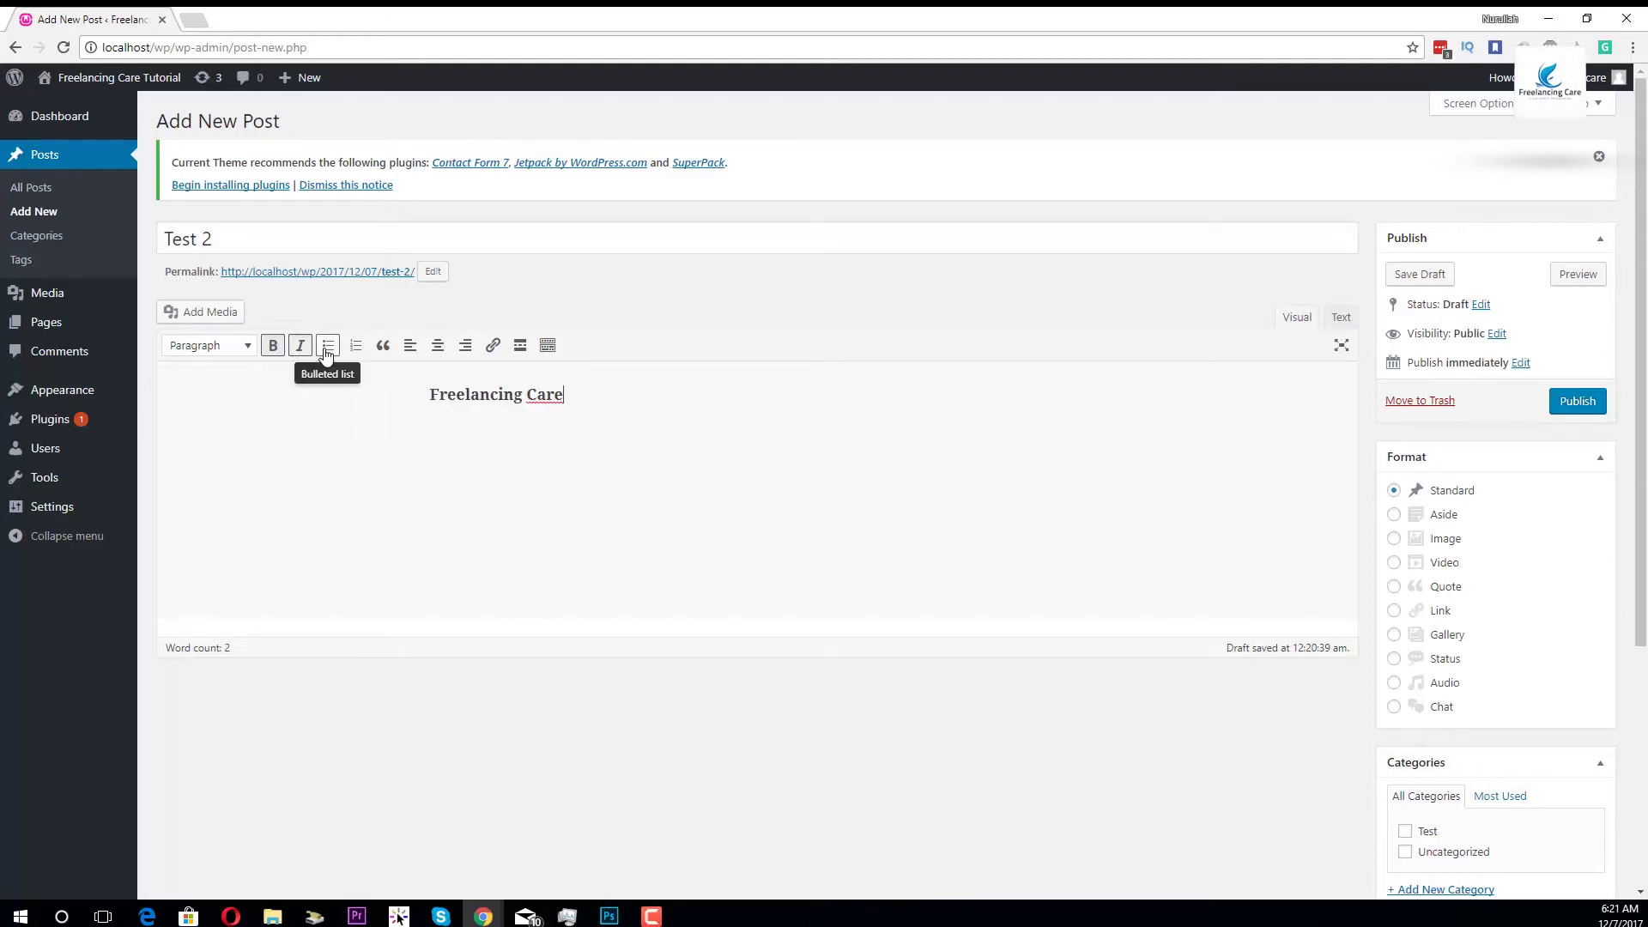
pyautogui.moveTo(584, 397); pyautogui.dragTo(361, 384)
pyautogui.click(327, 346)
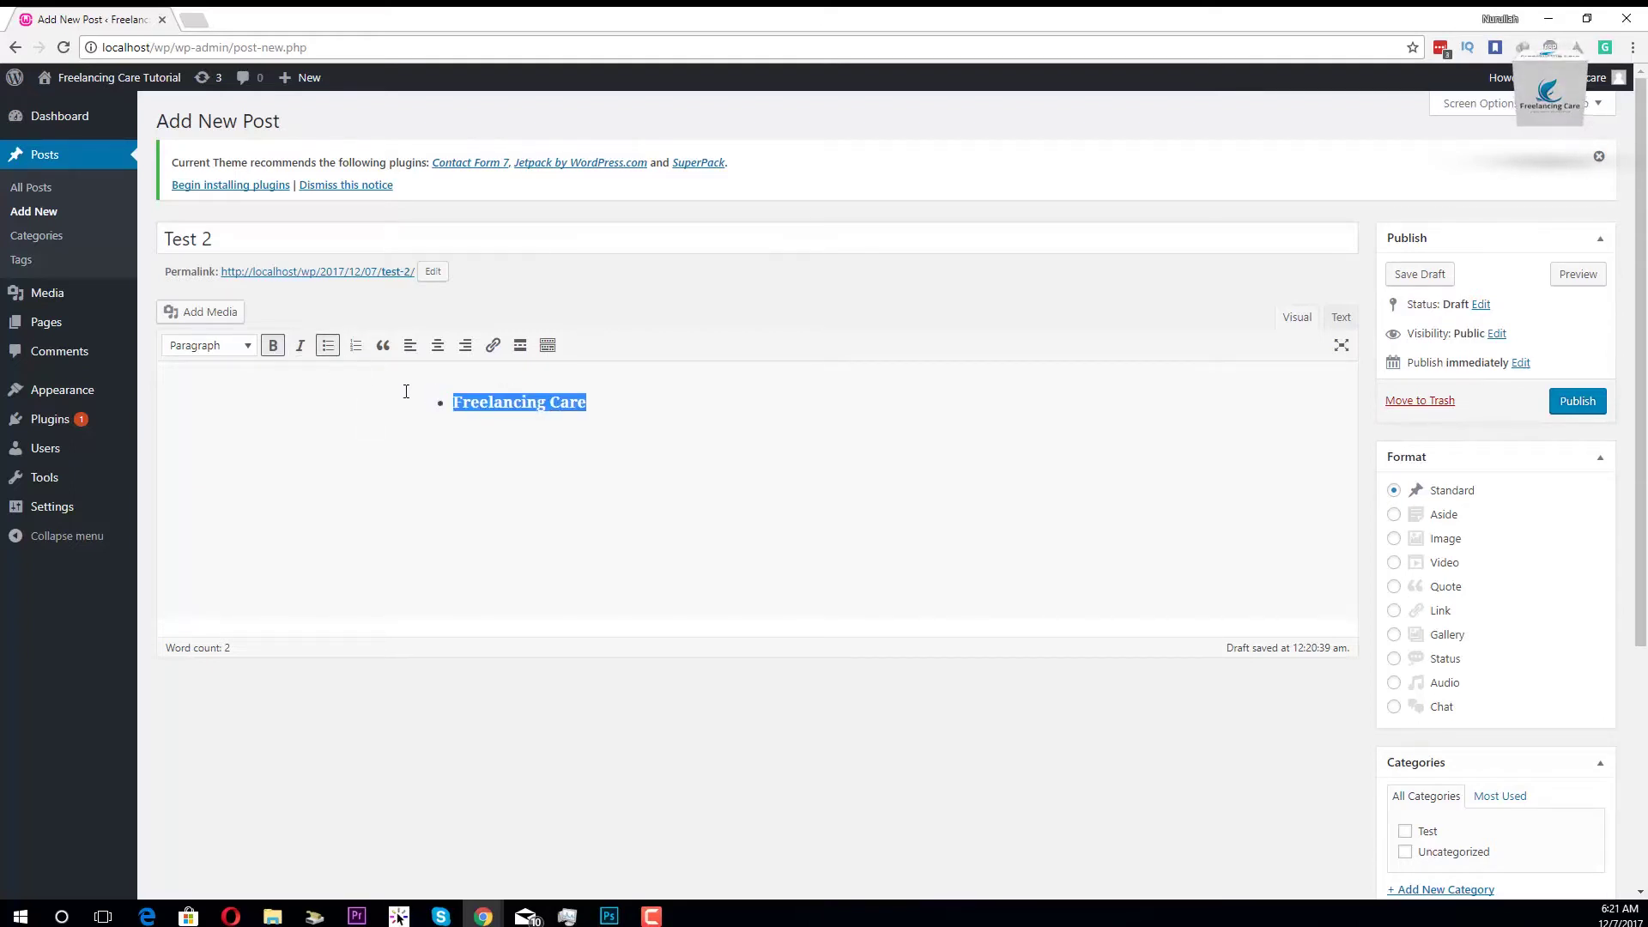
pyautogui.click(591, 404)
pyautogui.moveTo(589, 403); pyautogui.dragTo(457, 384)
pyautogui.click(356, 345)
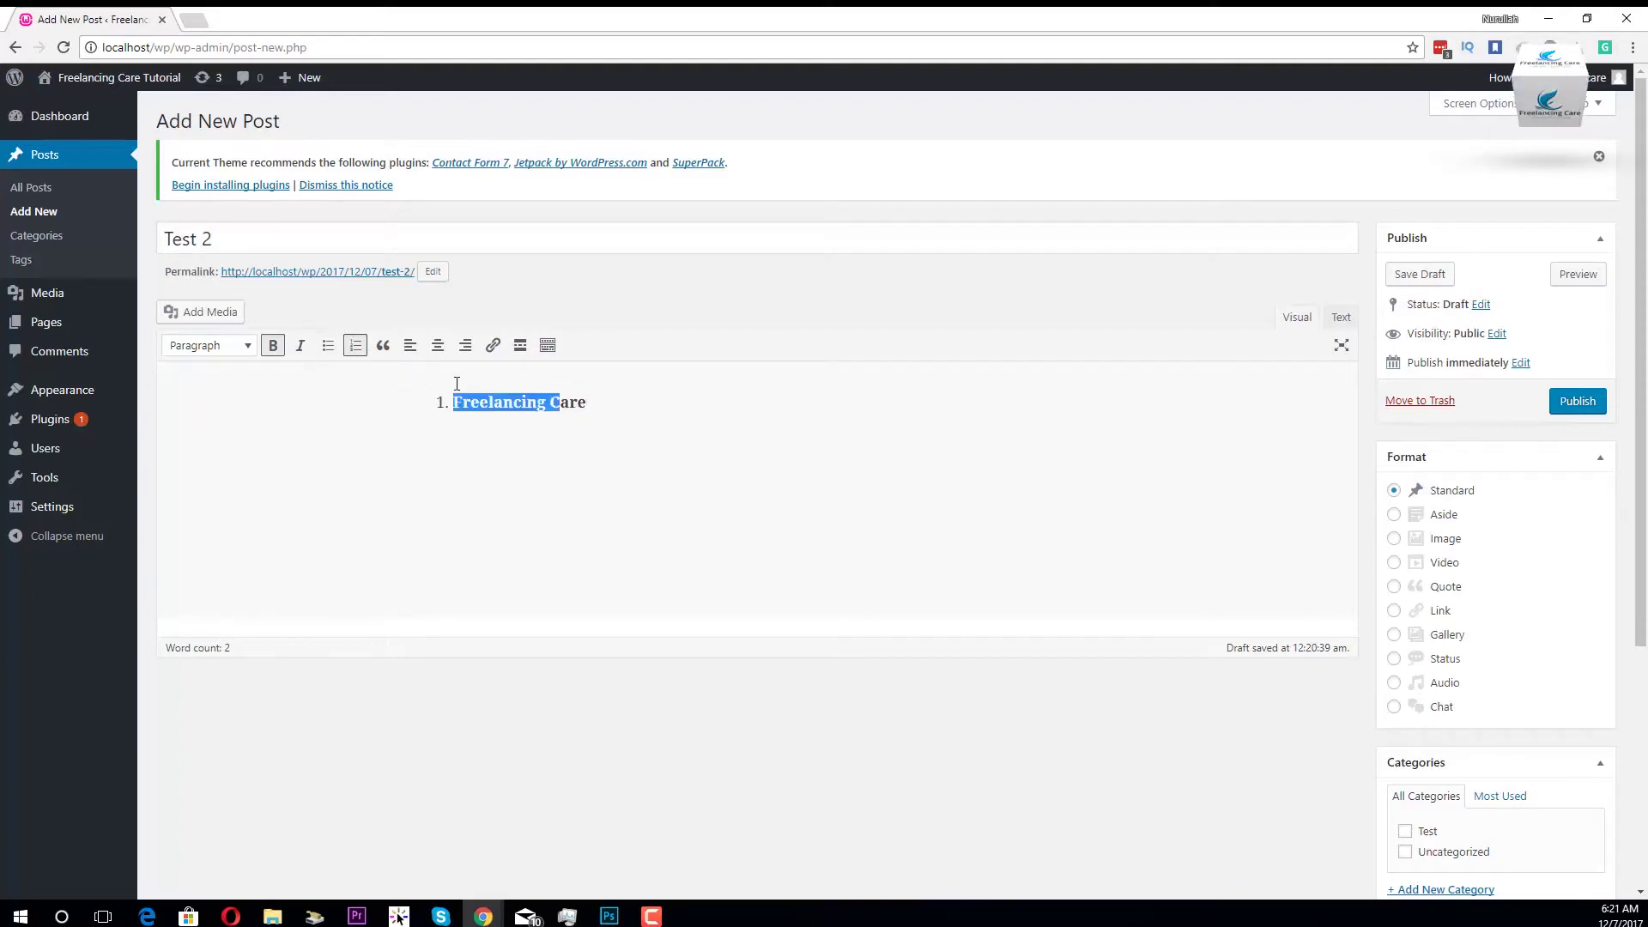
# Step: Try the blockquote format on the "Freelancing Care" line and undo the latest formatting changes
pyautogui.click(383, 345)
pyautogui.click(619, 416)
pyautogui.hotkey('ctrl', 'z')
pyautogui.hotkey('ctrl', 'z')
pyautogui.hotkey('ctrl', 'z')
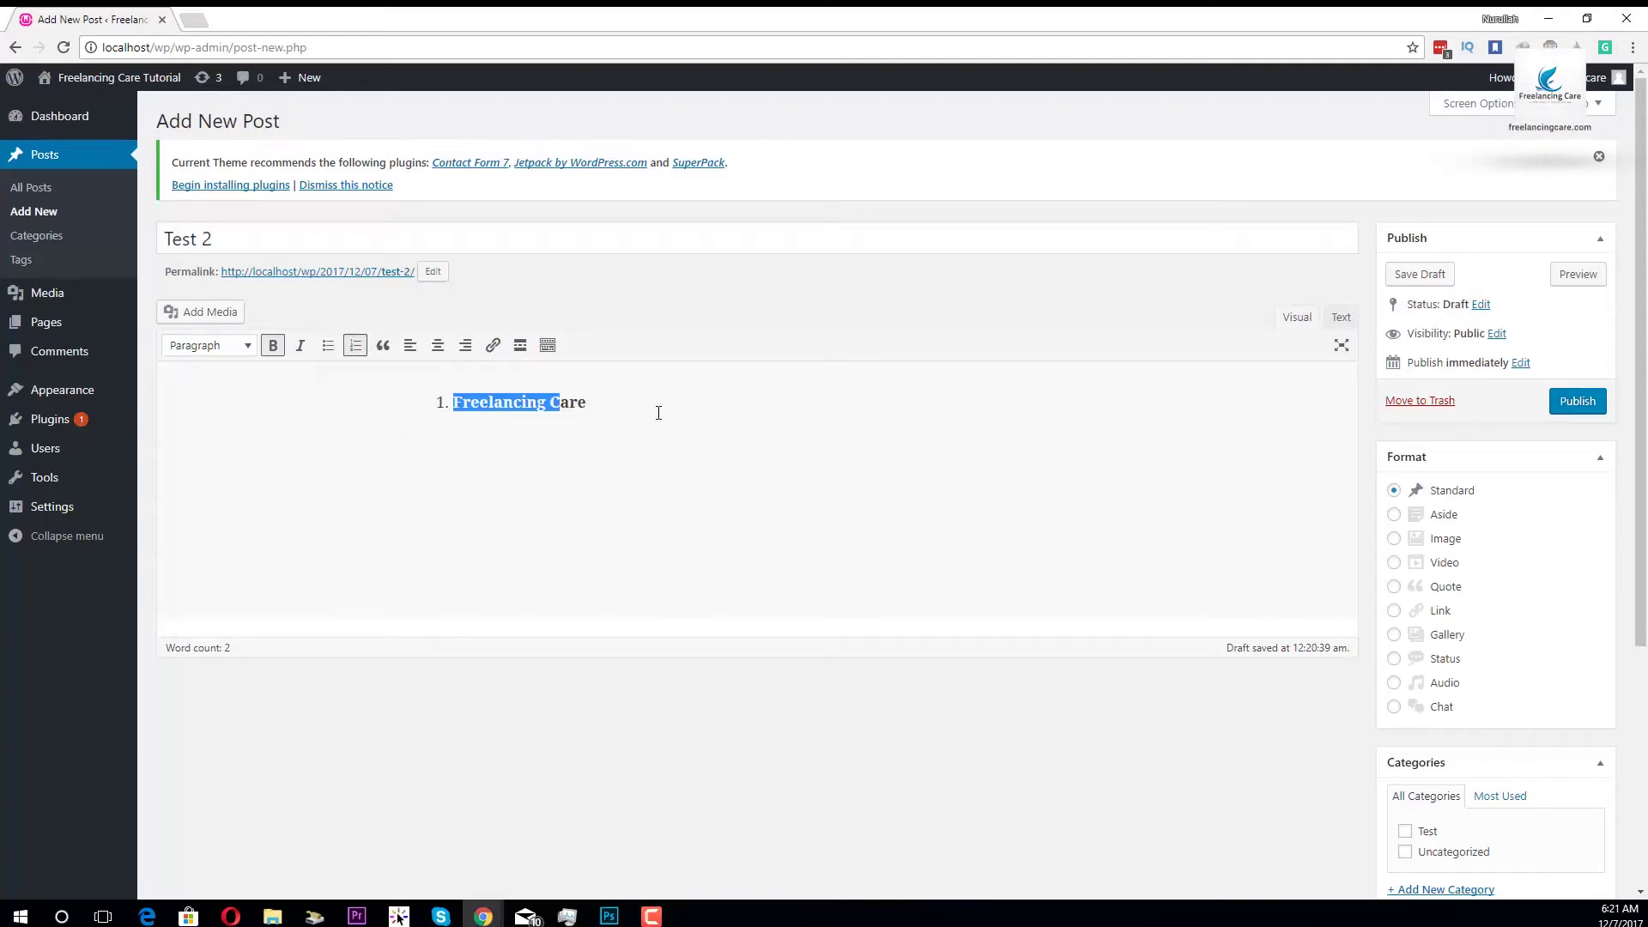
# Step: Try left, center and right alignment on "Freelancing Care", and open and dismiss the link entry for it
pyautogui.moveTo(596, 400); pyautogui.dragTo(418, 388)
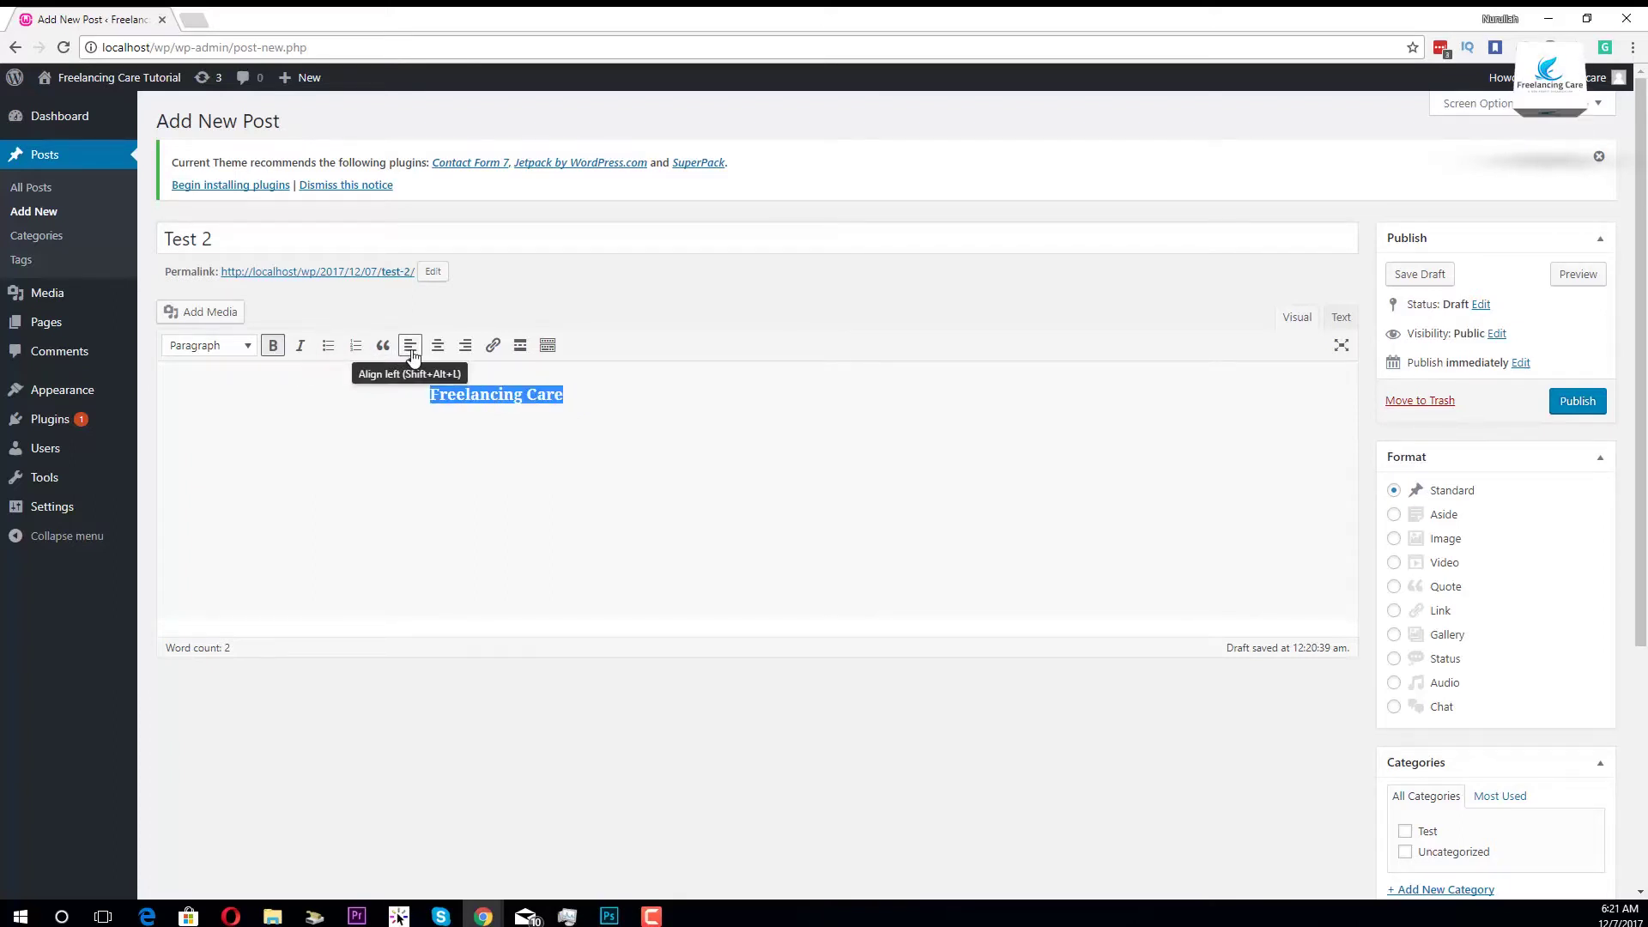
pyautogui.click(409, 352)
pyautogui.click(438, 347)
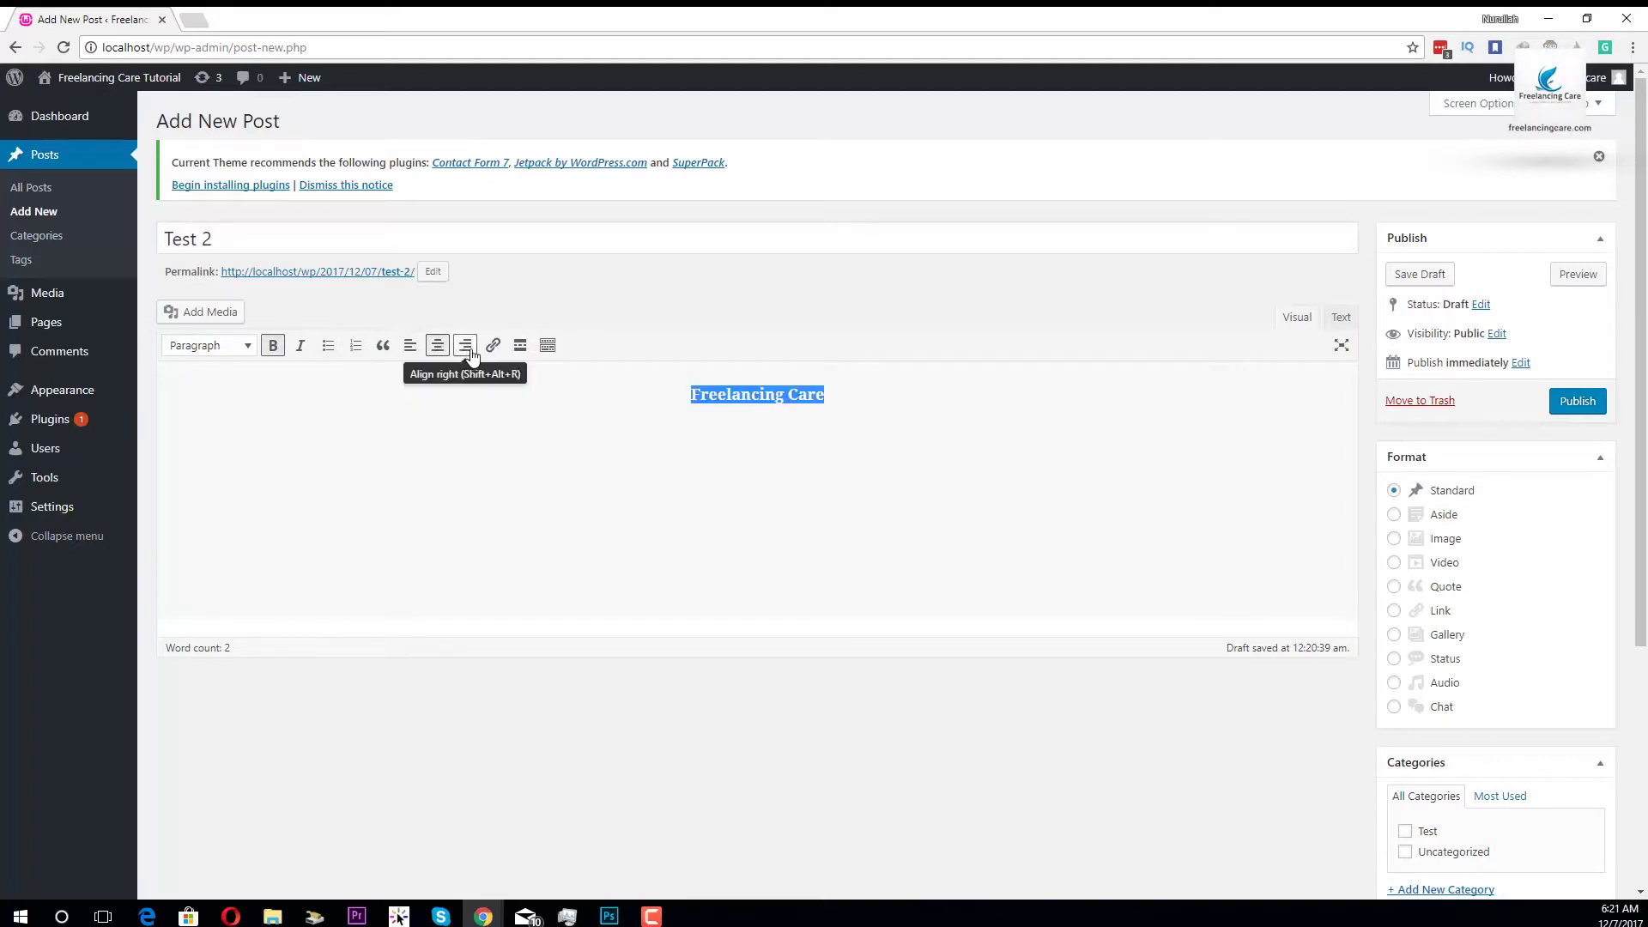
pyautogui.click(465, 348)
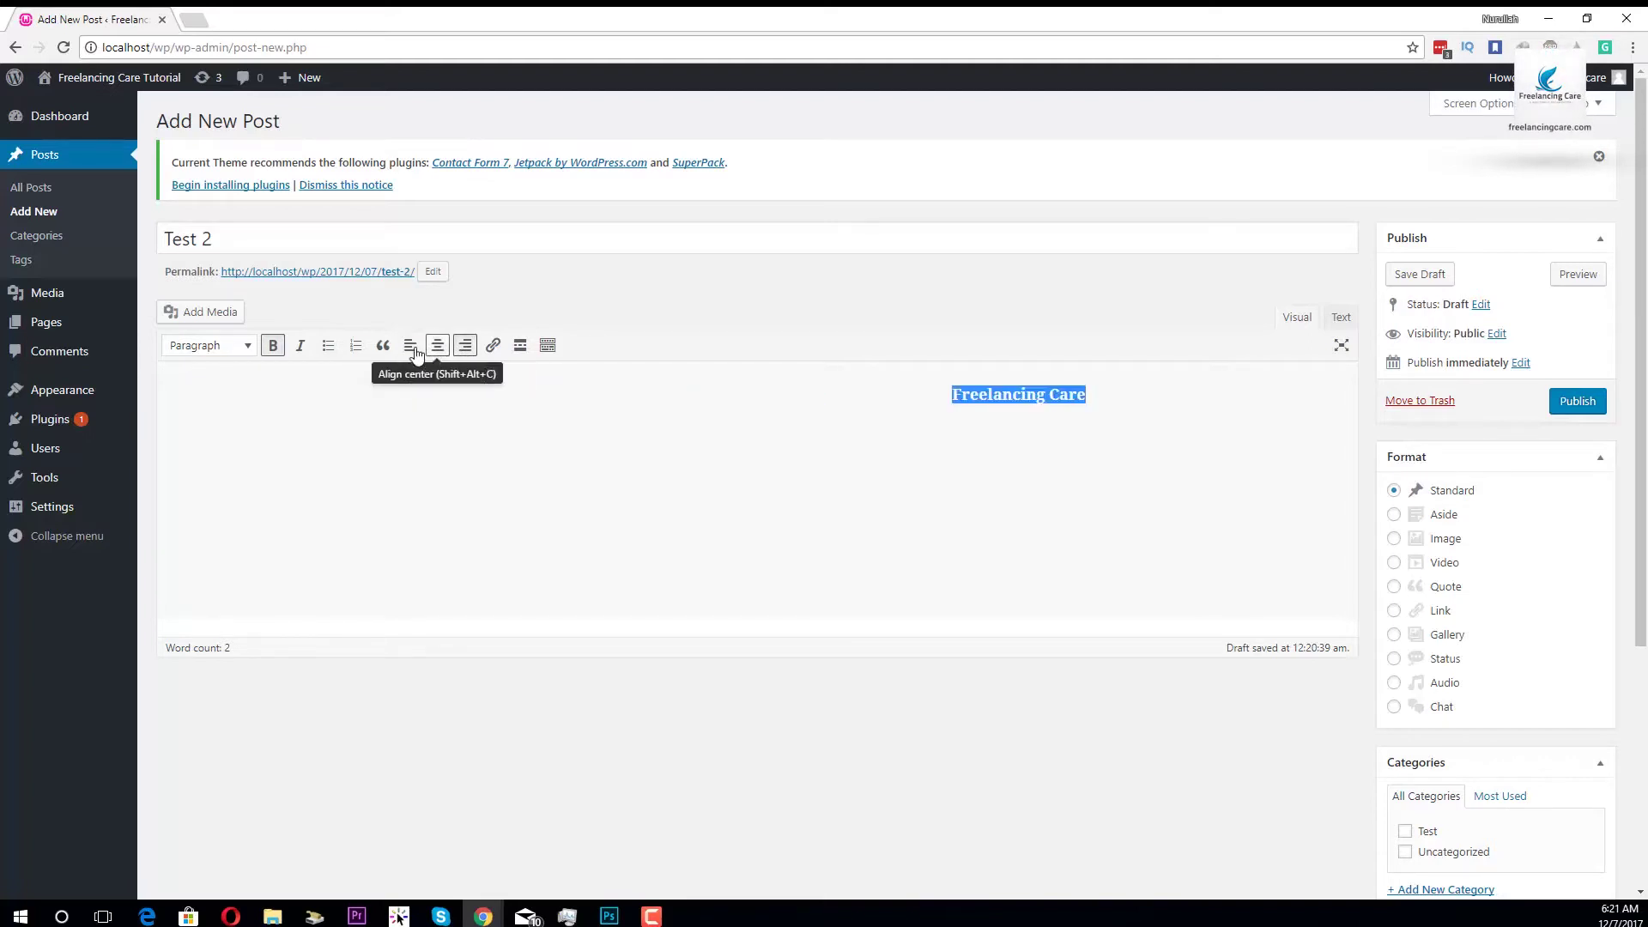
pyautogui.click(497, 347)
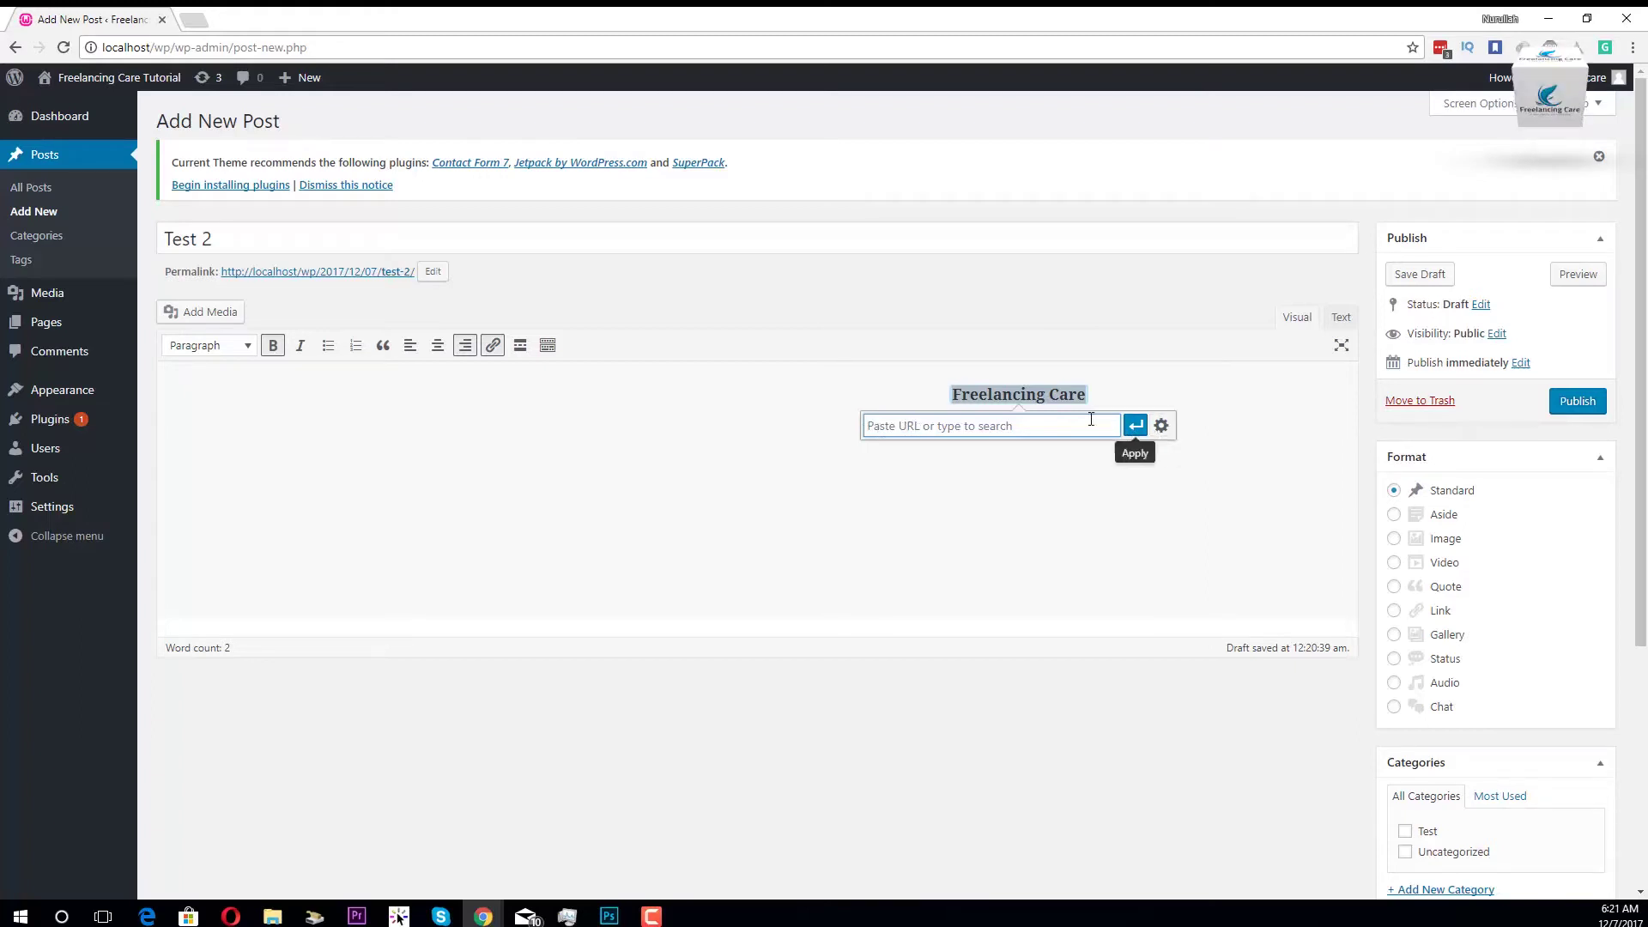
pyautogui.click(1116, 395)
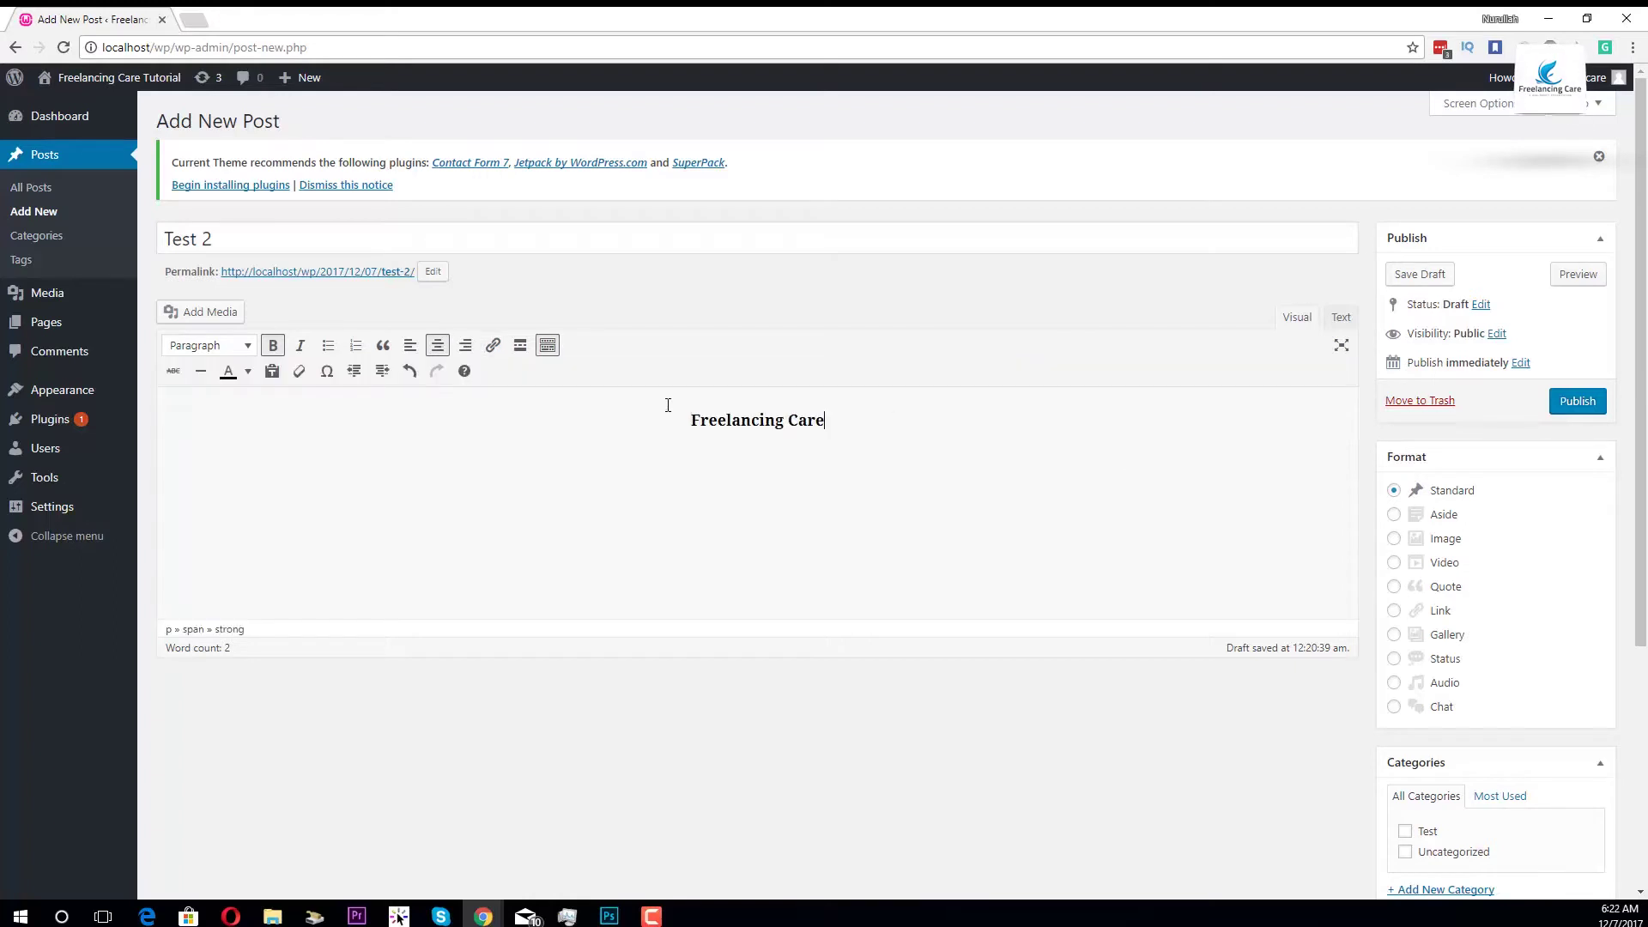
# Step: Set the text color of "Freelancing Care" to red
pyautogui.tripleClick(668, 404)
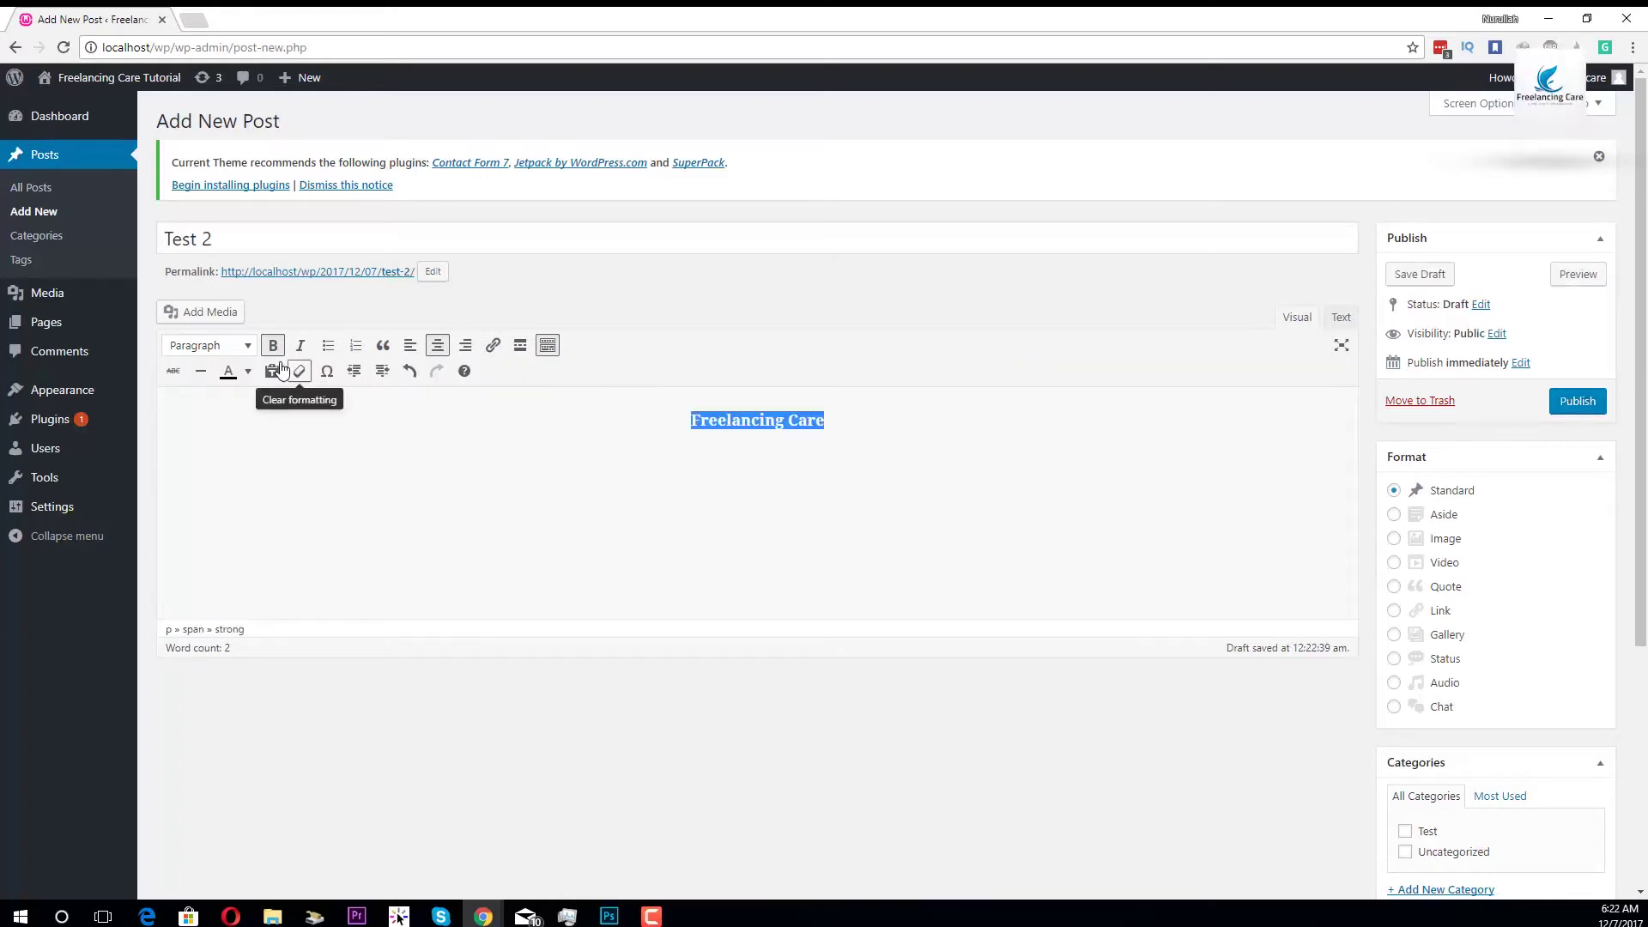
pyautogui.click(247, 371)
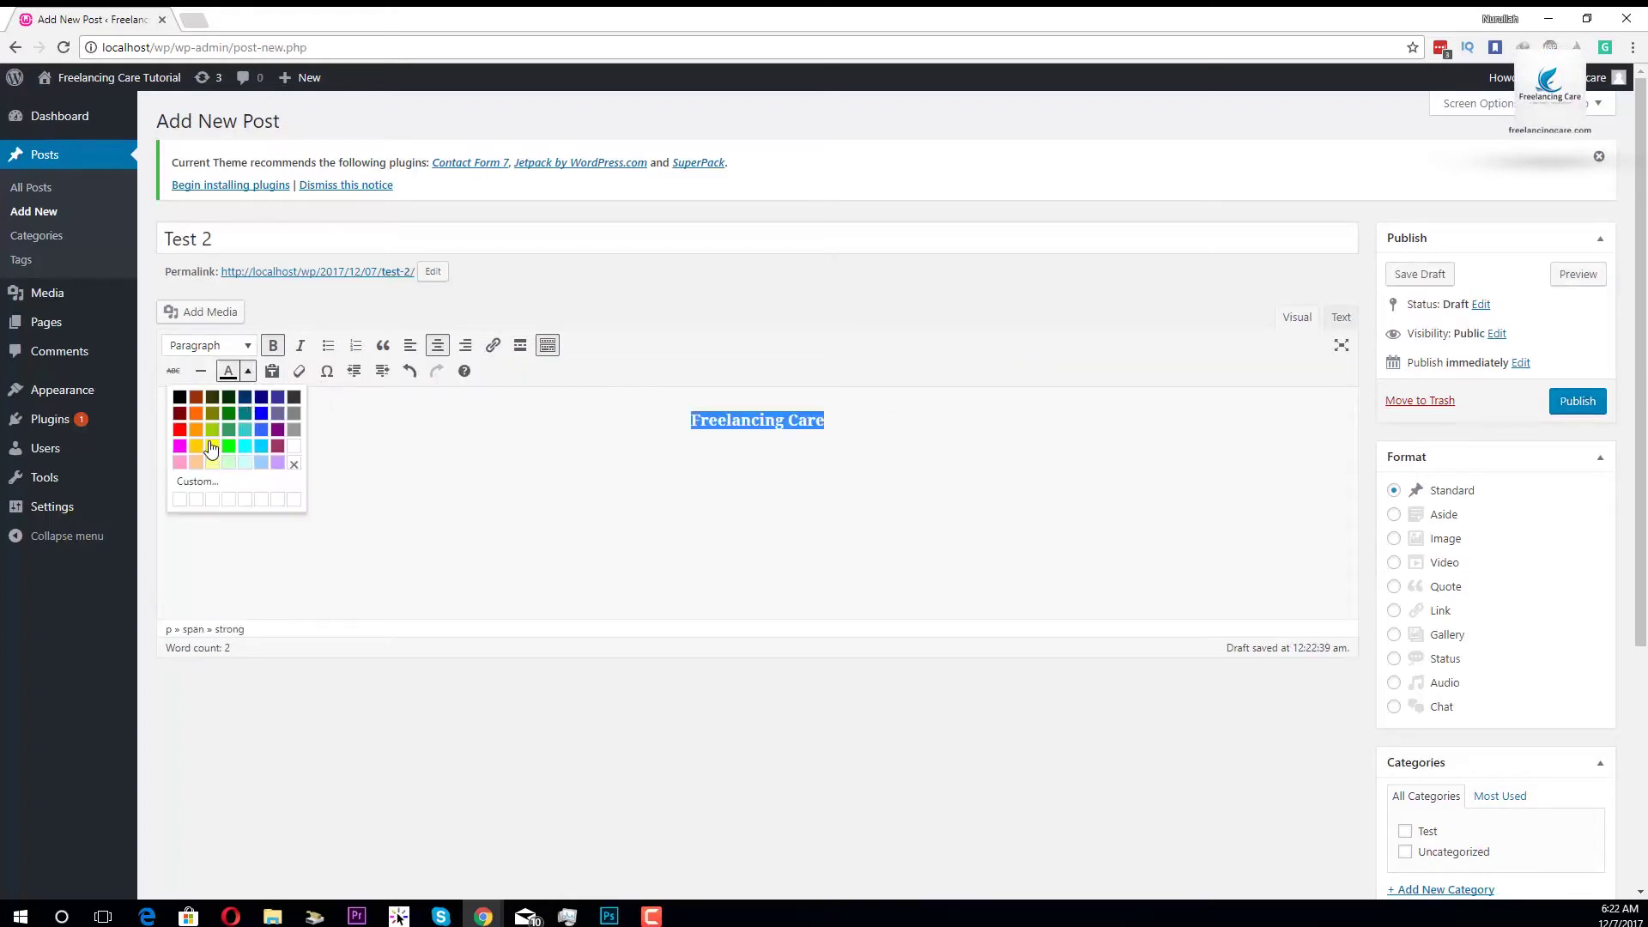
pyautogui.click(179, 430)
pyautogui.click(804, 448)
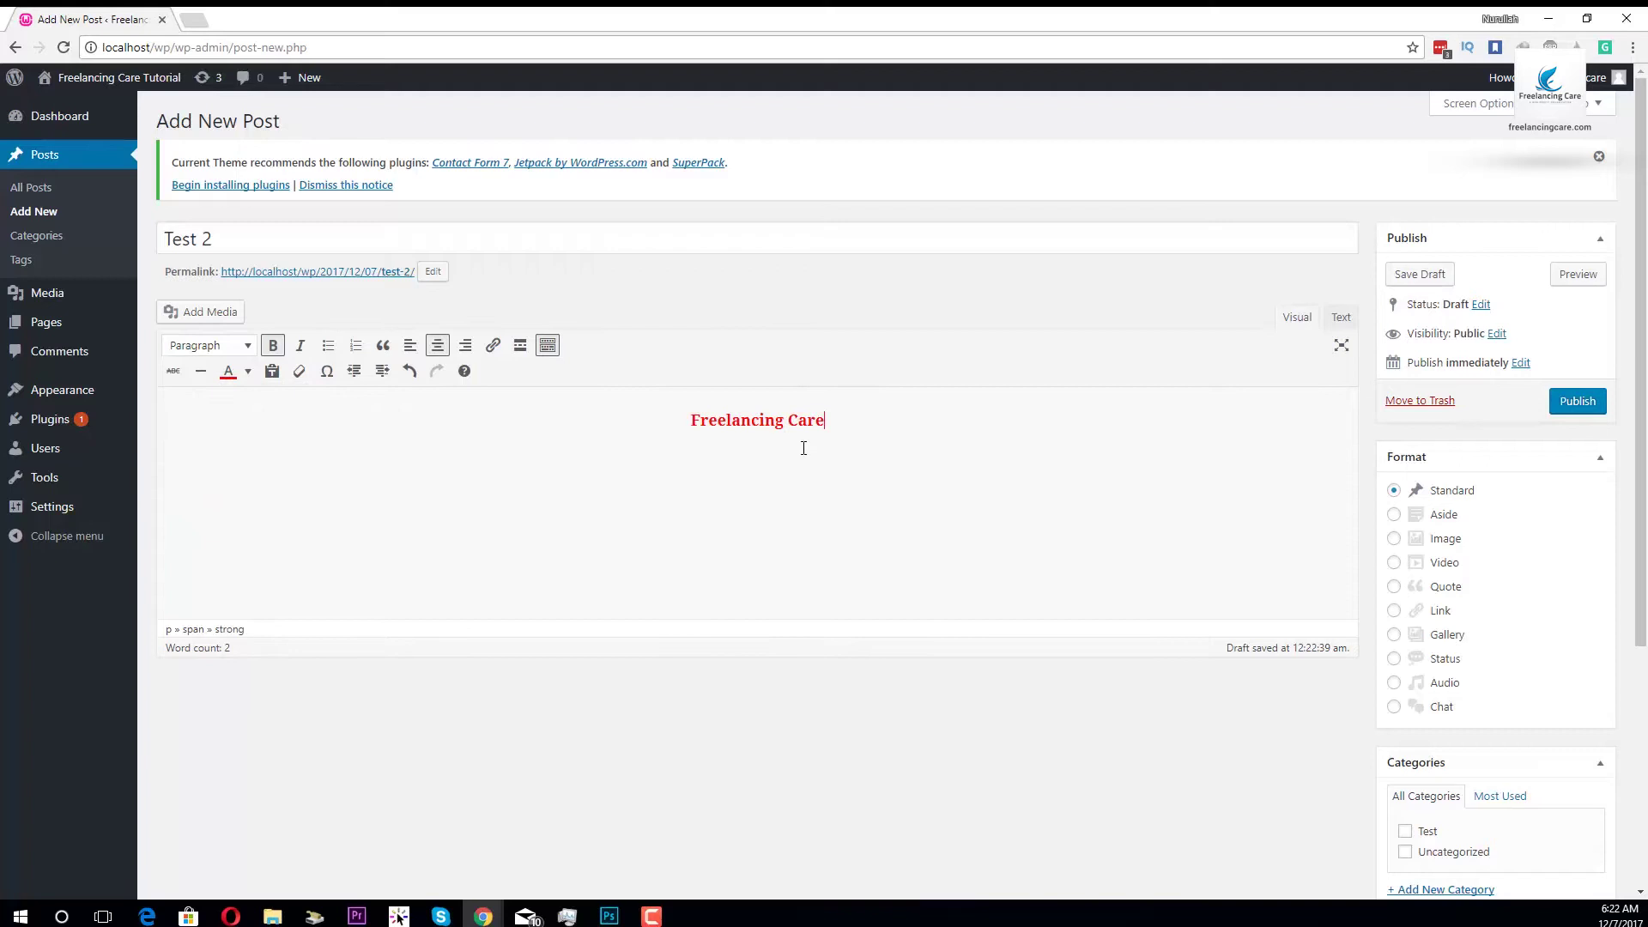
# Step: Clear all formatting from "Freelancing Care" and increase its indent by five levels
pyautogui.tripleClick(715, 424)
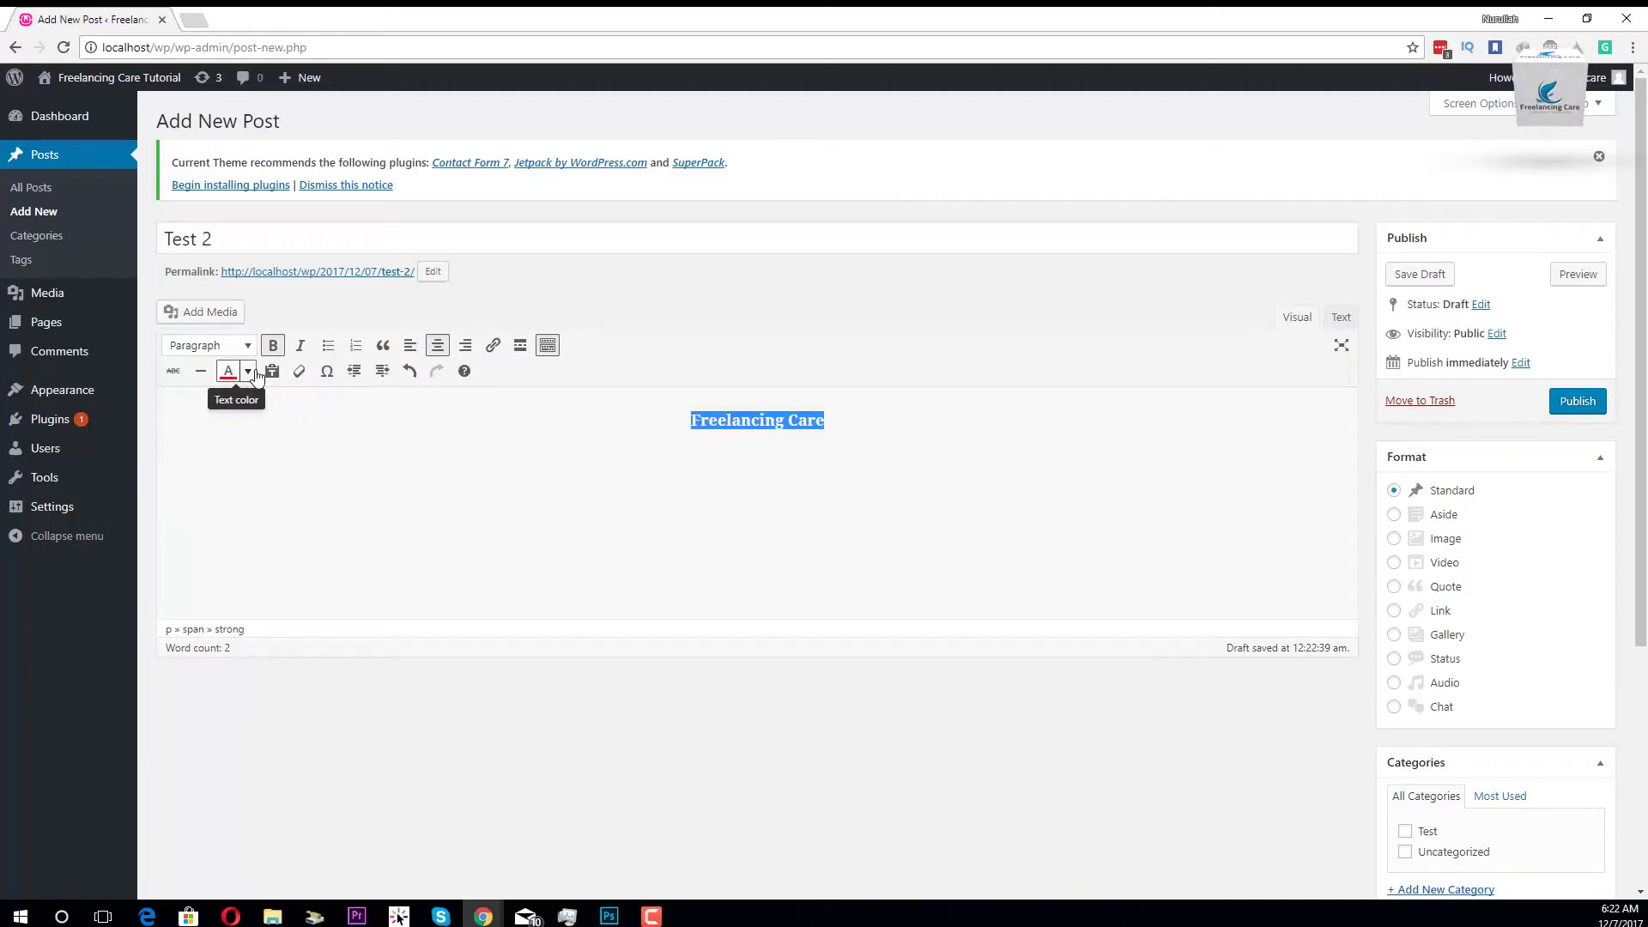
pyautogui.click(297, 372)
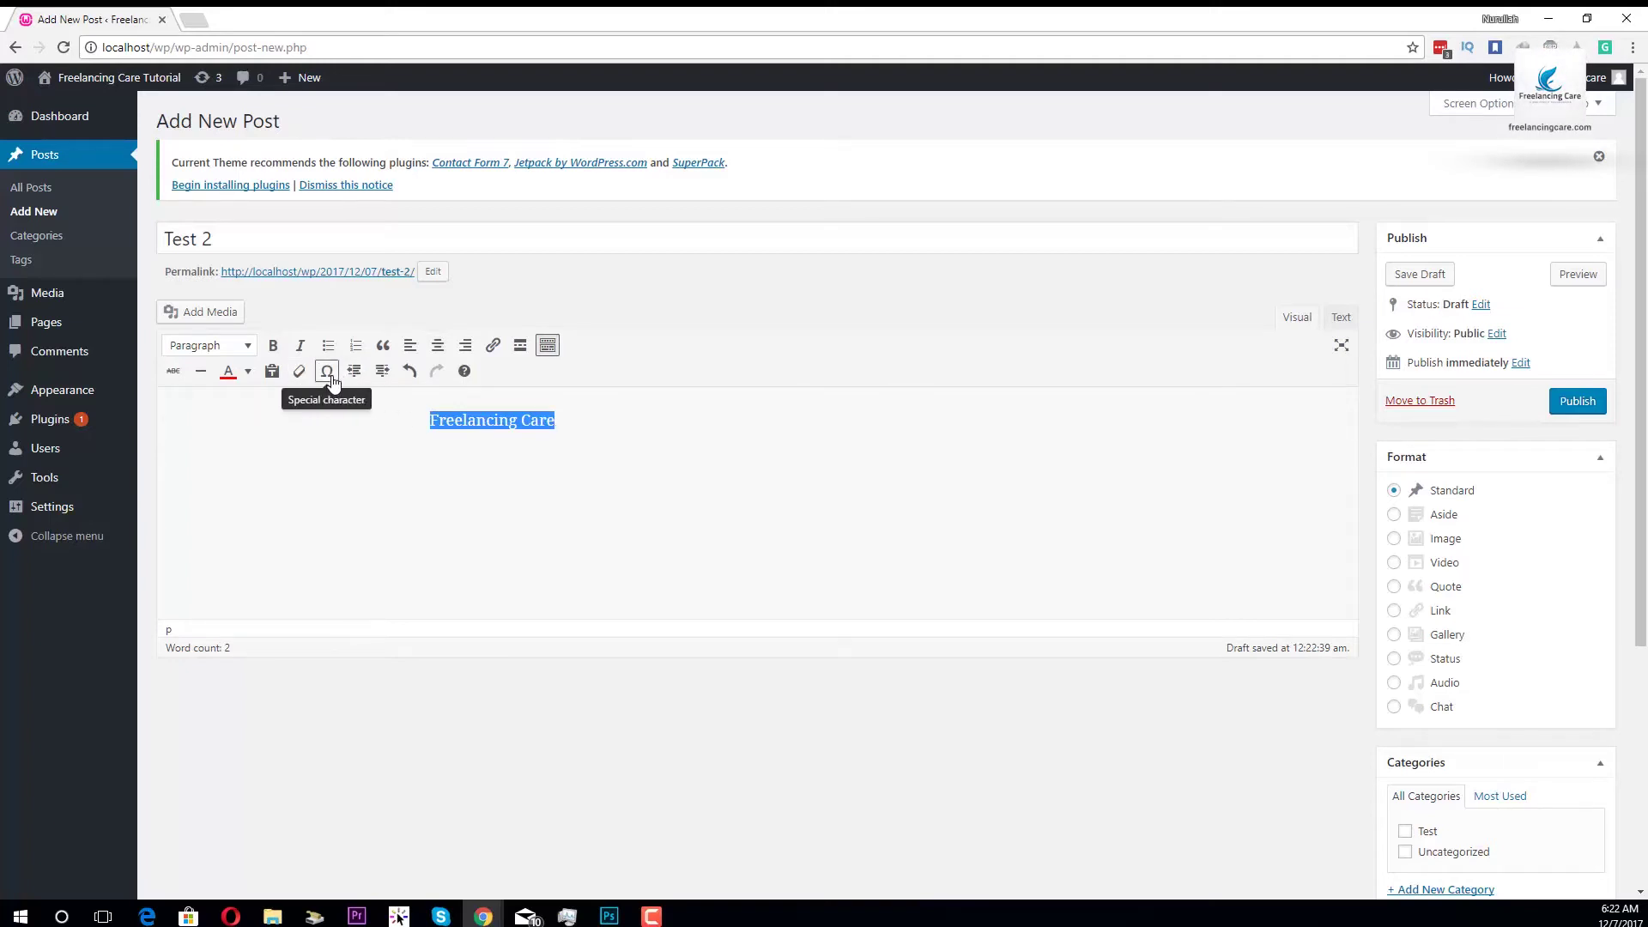
pyautogui.click(382, 371)
pyautogui.click(382, 371)
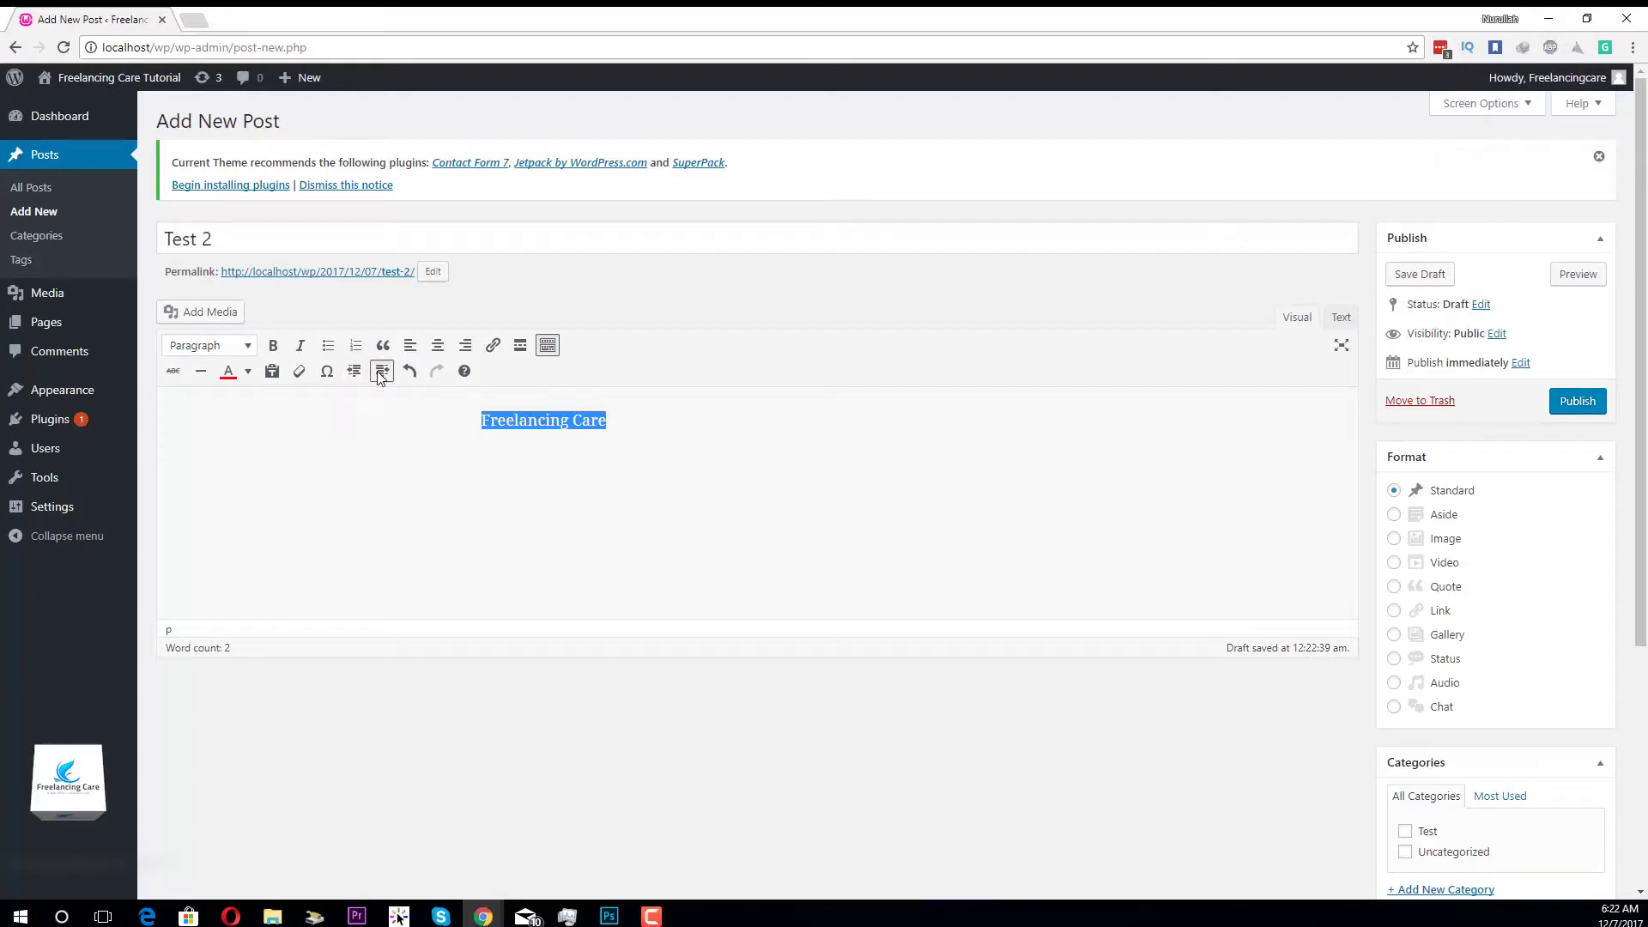
pyautogui.click(382, 371)
pyautogui.click(382, 370)
pyautogui.click(382, 371)
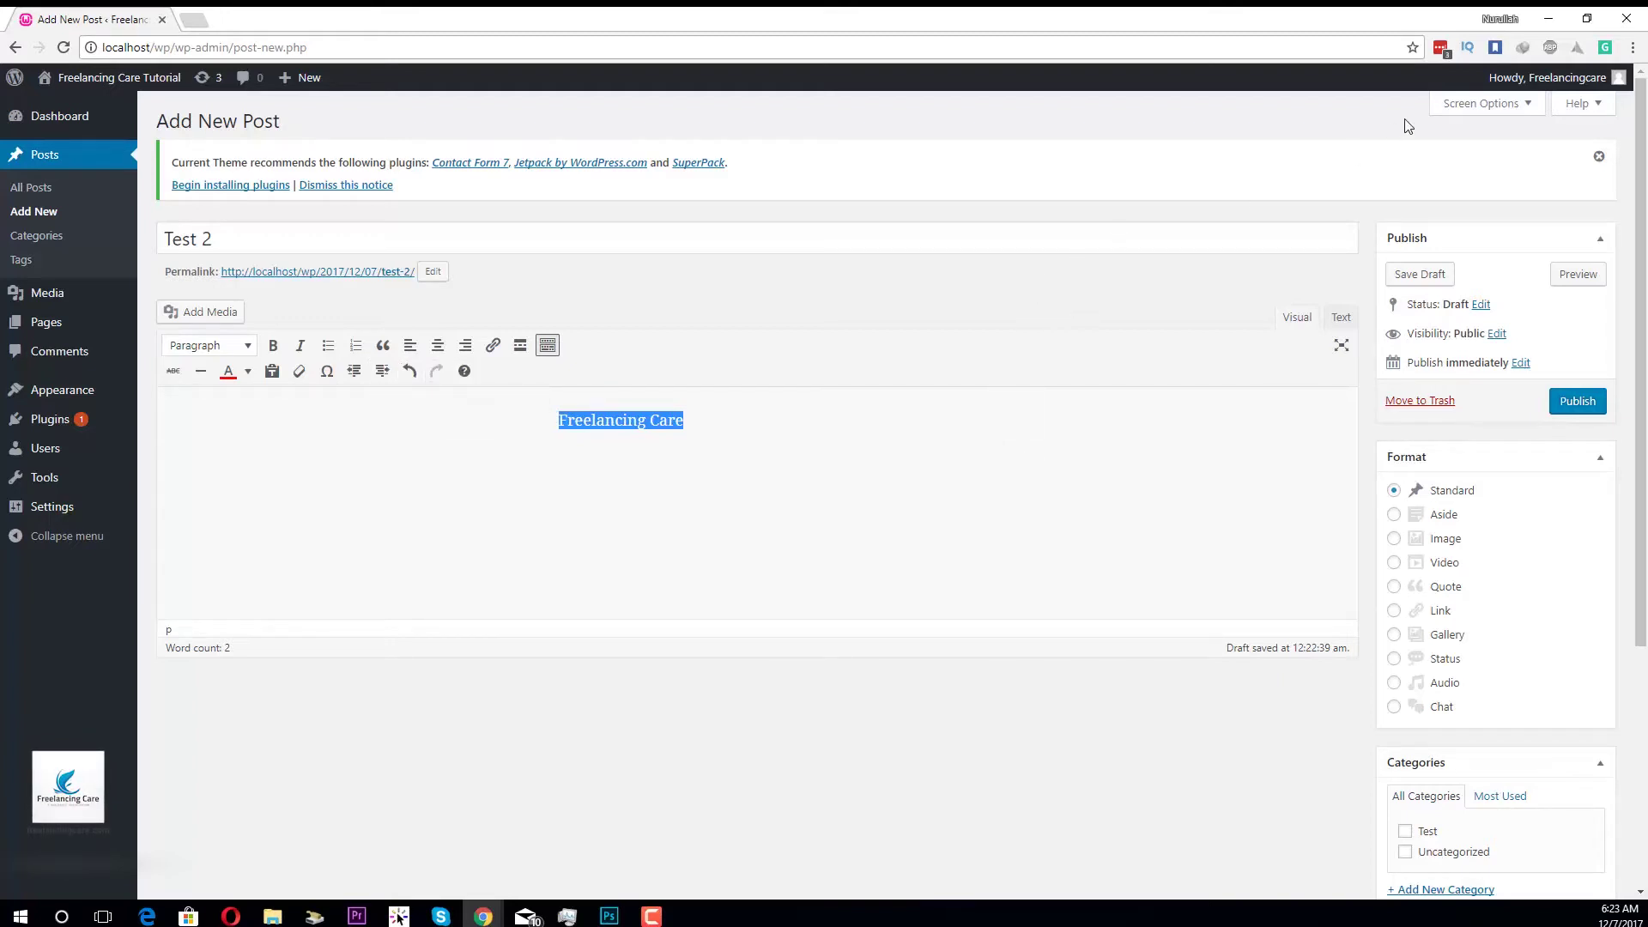
# Step: Enable the Author box in the screen options and check which authors can be chosen for the post
pyautogui.click(1485, 103)
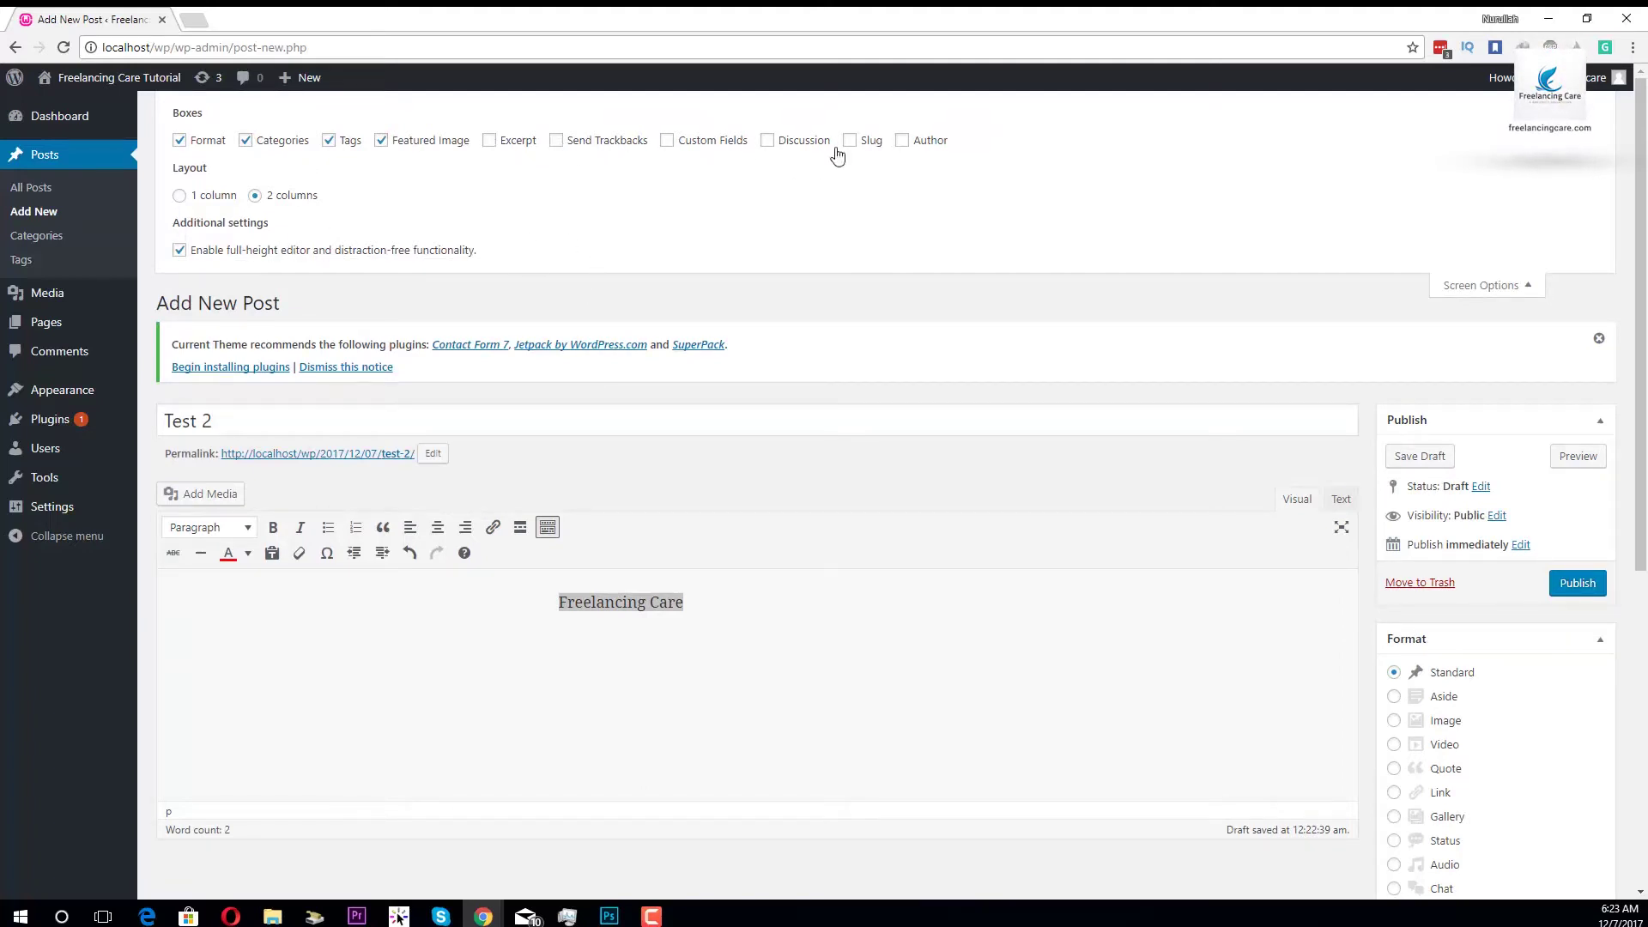
pyautogui.click(902, 140)
pyautogui.scroll(-6, 589, 614)
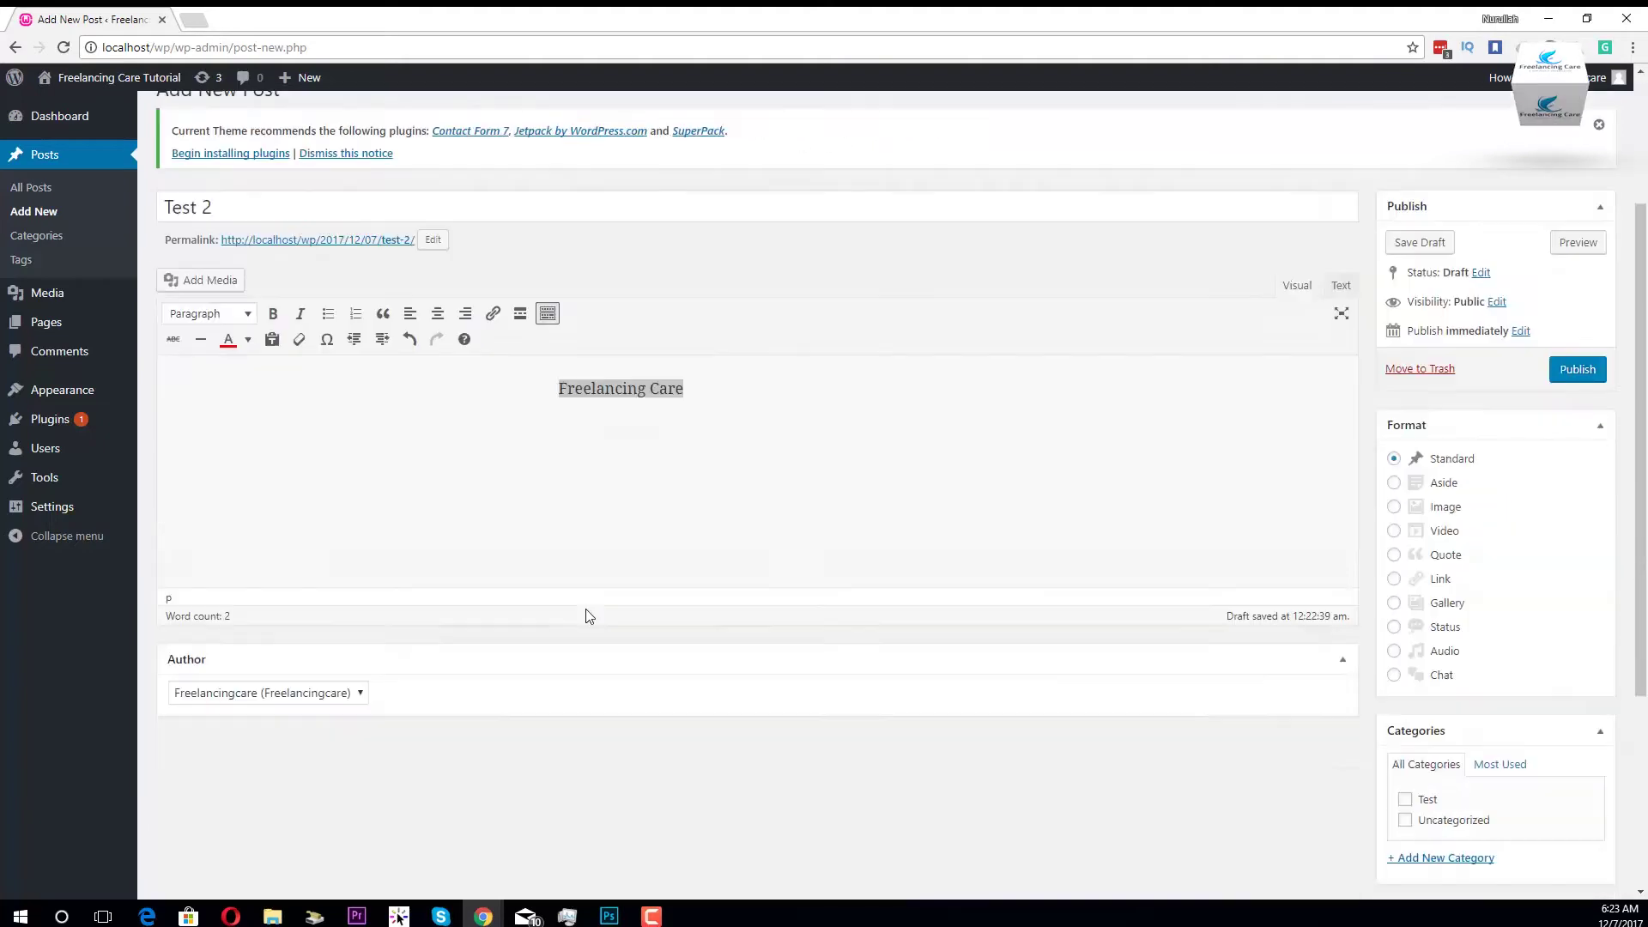
pyautogui.click(273, 378)
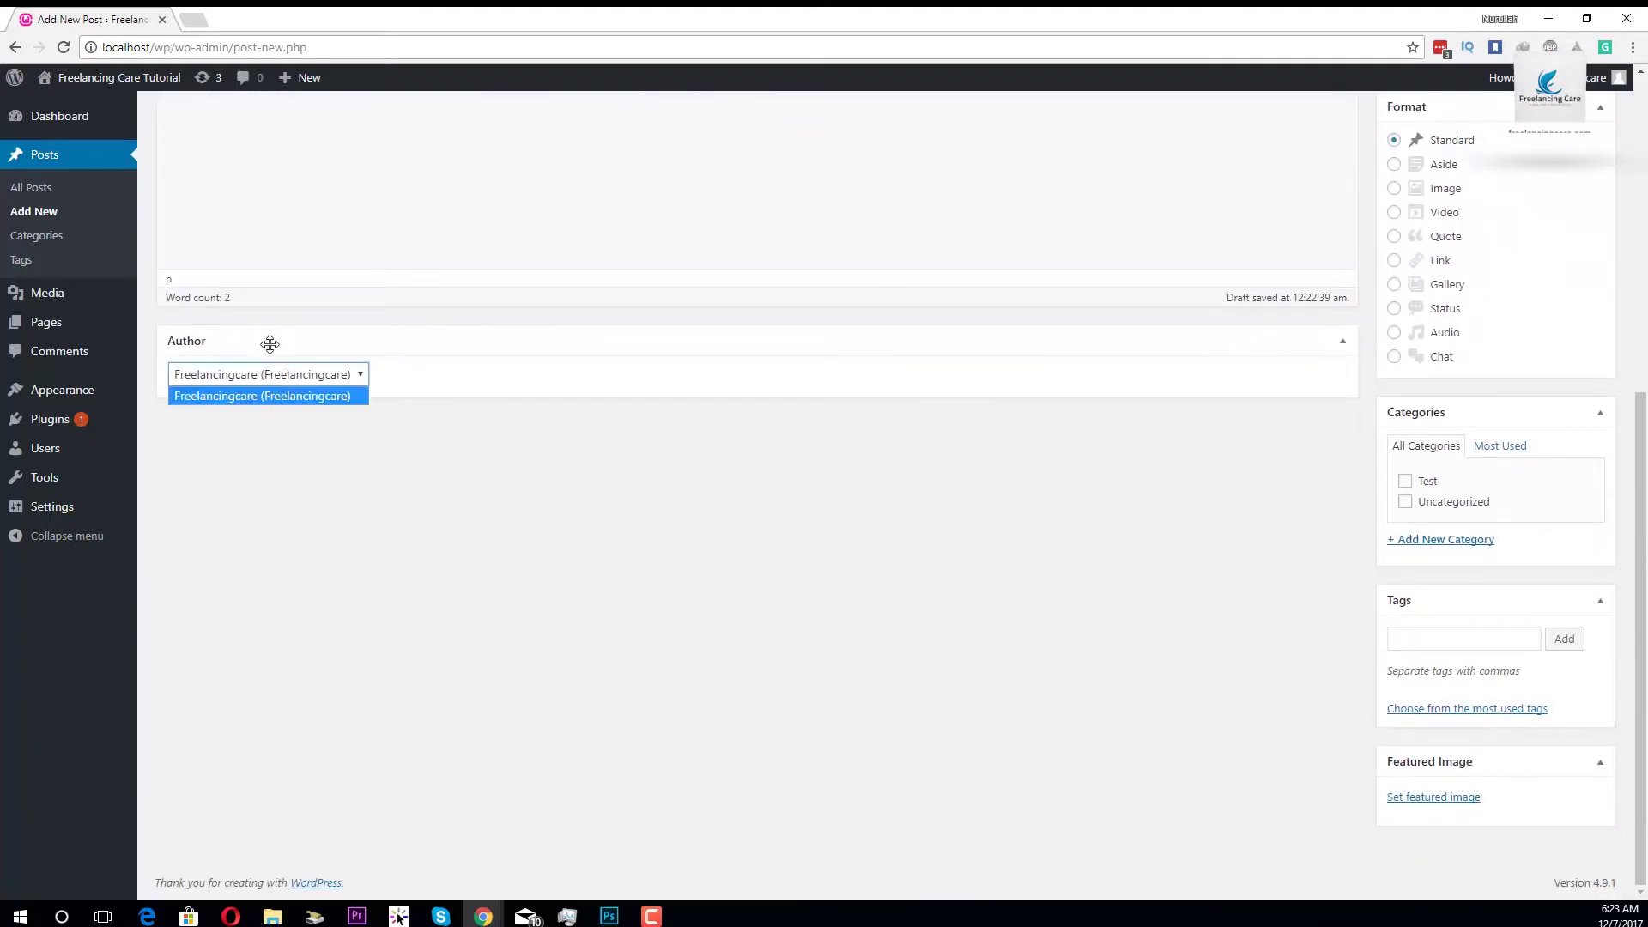
pyautogui.scroll(4, 270, 344)
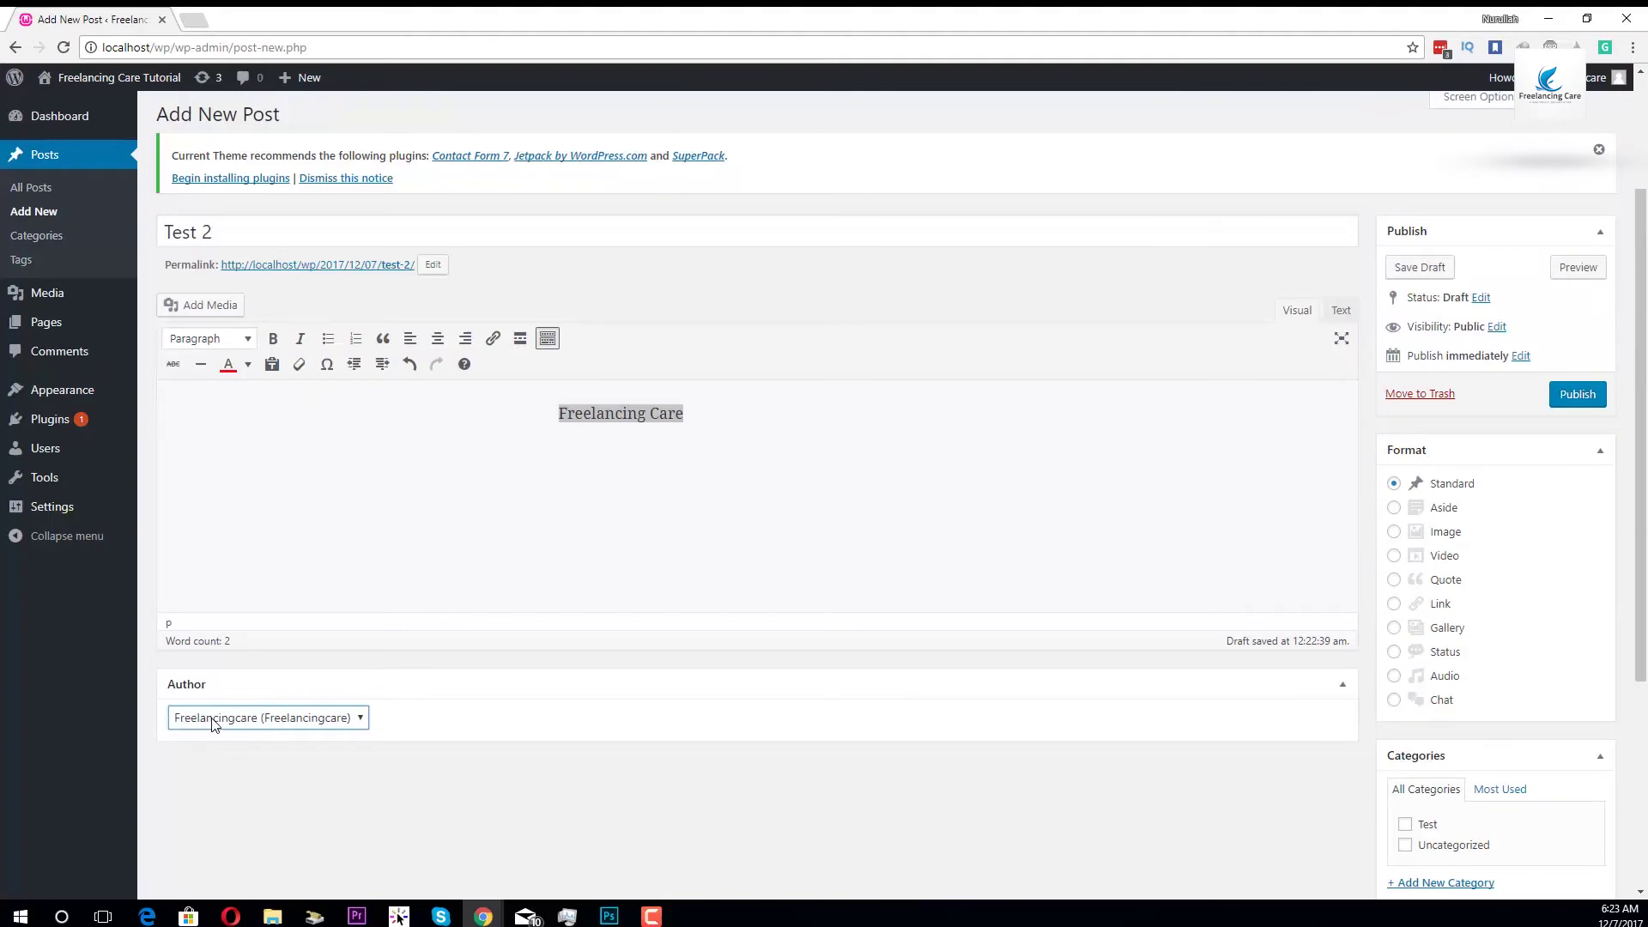
pyautogui.click(214, 721)
pyautogui.click(259, 808)
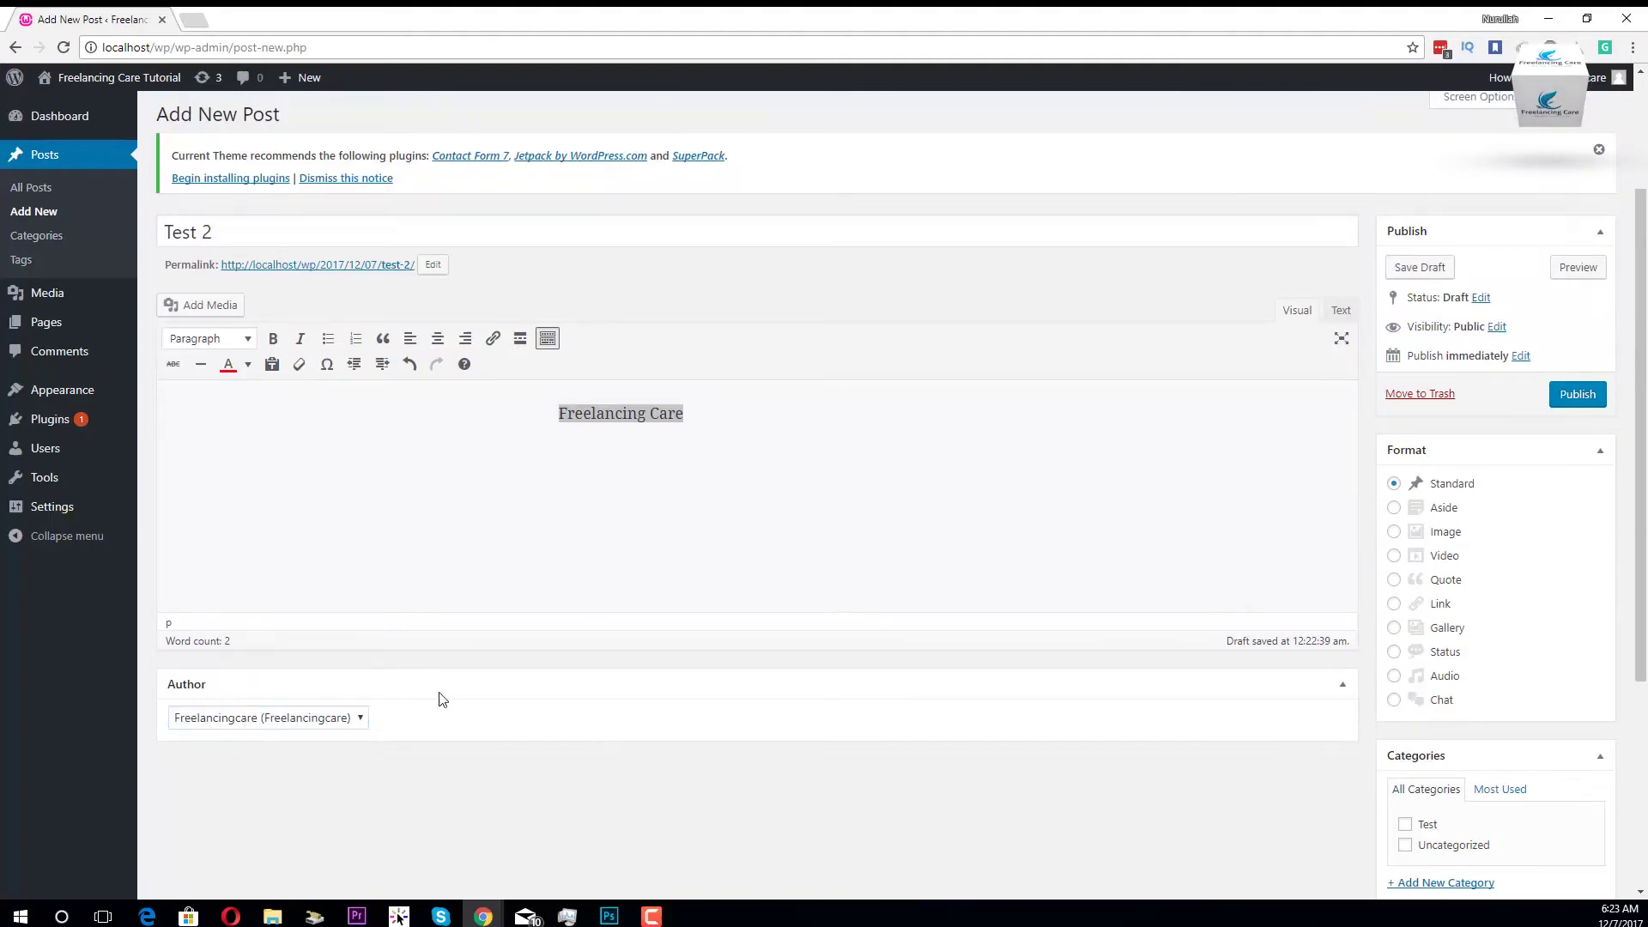
pyautogui.scroll(2, 439, 699)
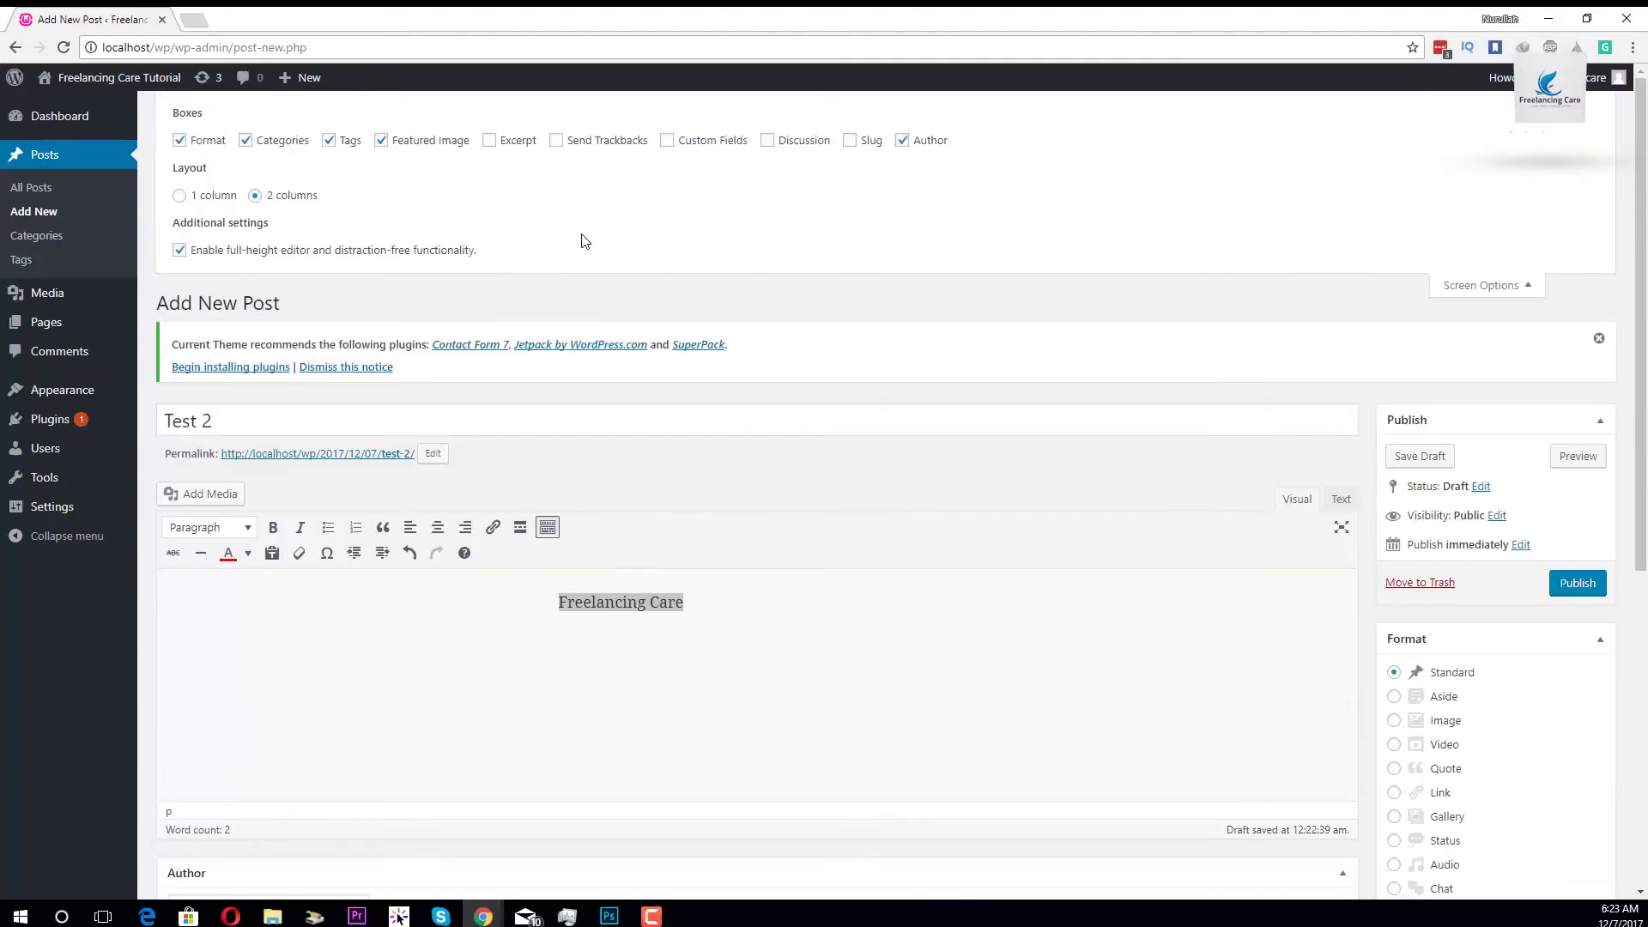
# Step: Show the Custom Fields and Excerpt boxes on the post editing screen
pyautogui.click(667, 141)
pyautogui.scroll(-4, 532, 494)
pyautogui.scroll(4, 473, 455)
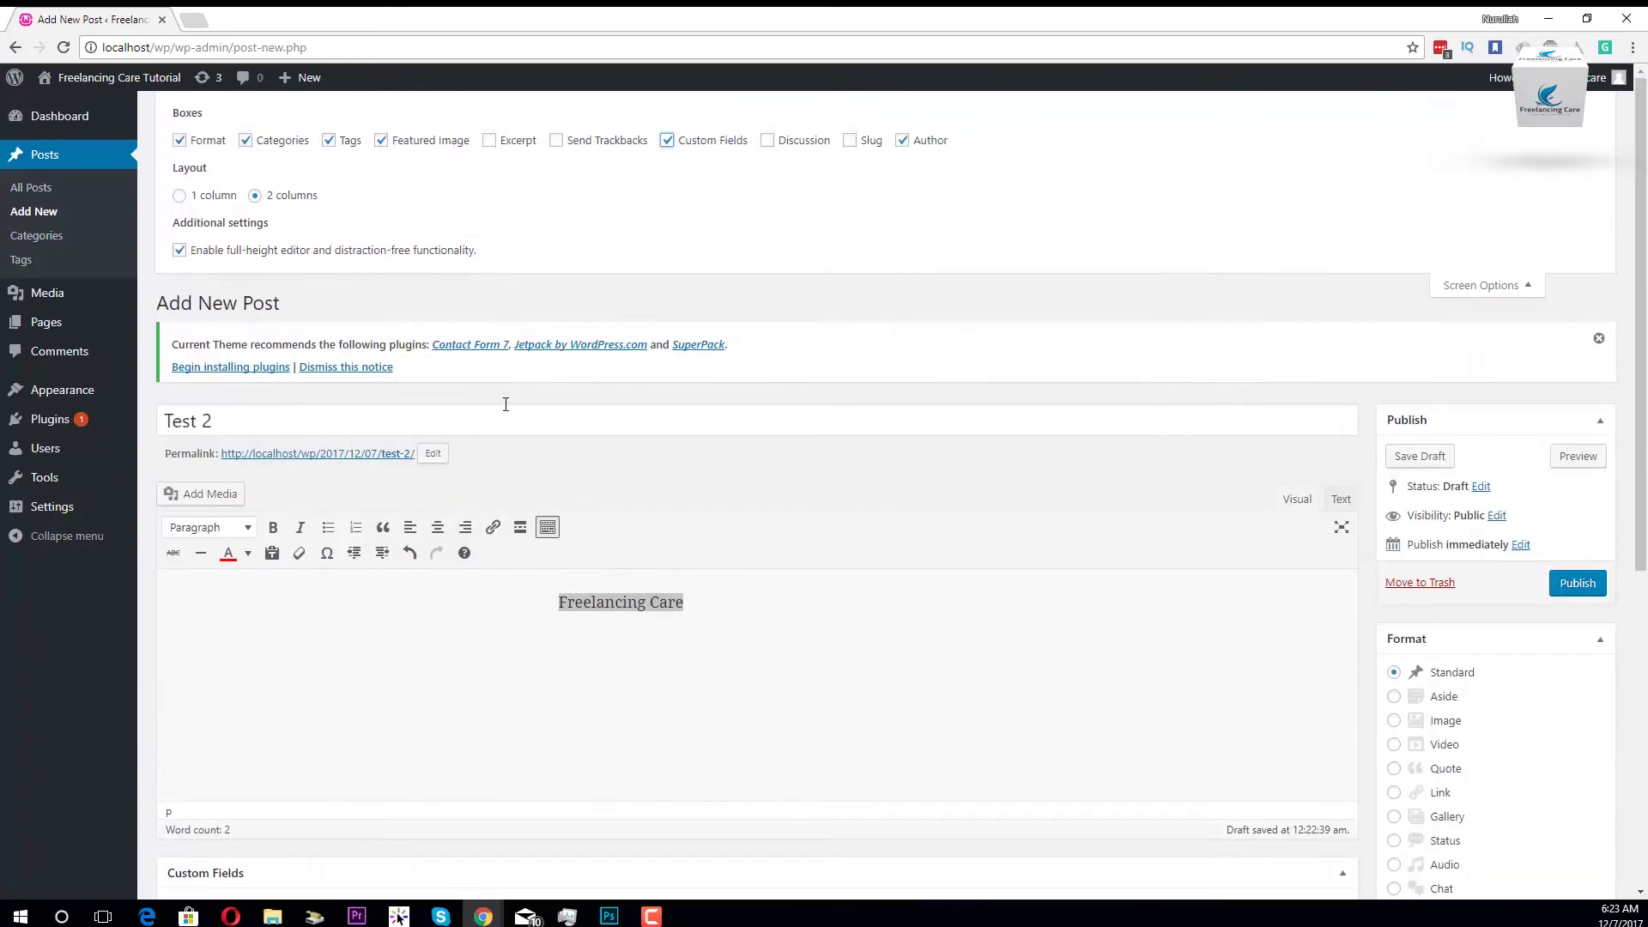
pyautogui.click(491, 142)
pyautogui.scroll(-3, 472, 589)
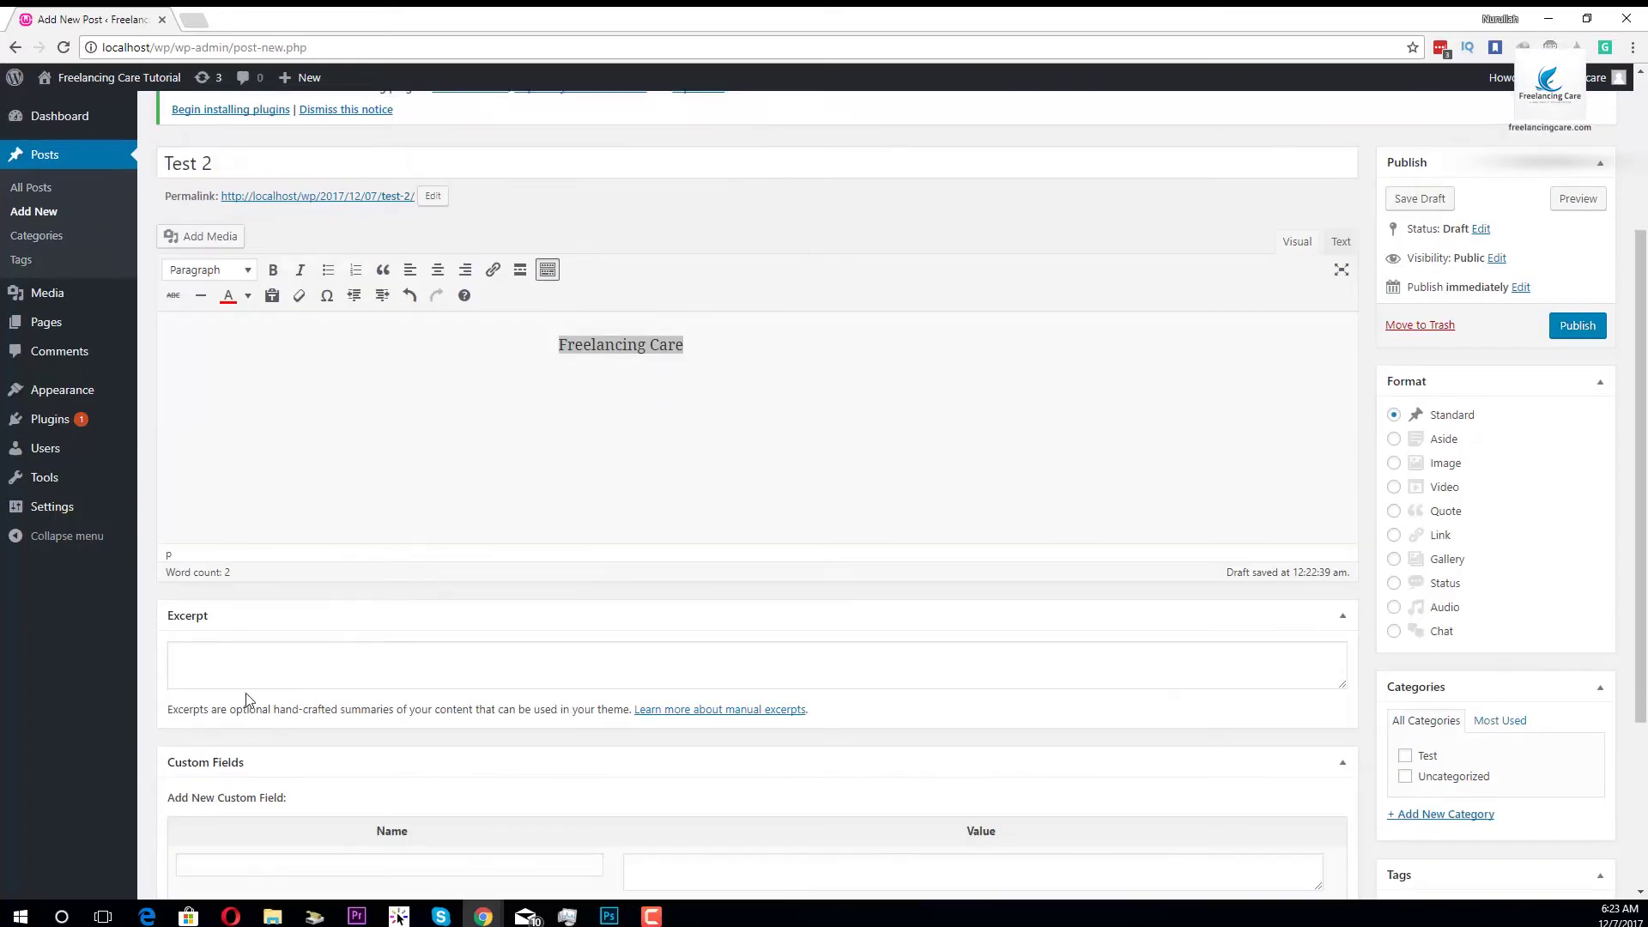
pyautogui.scroll(1, 470, 561)
pyautogui.scroll(3, 470, 561)
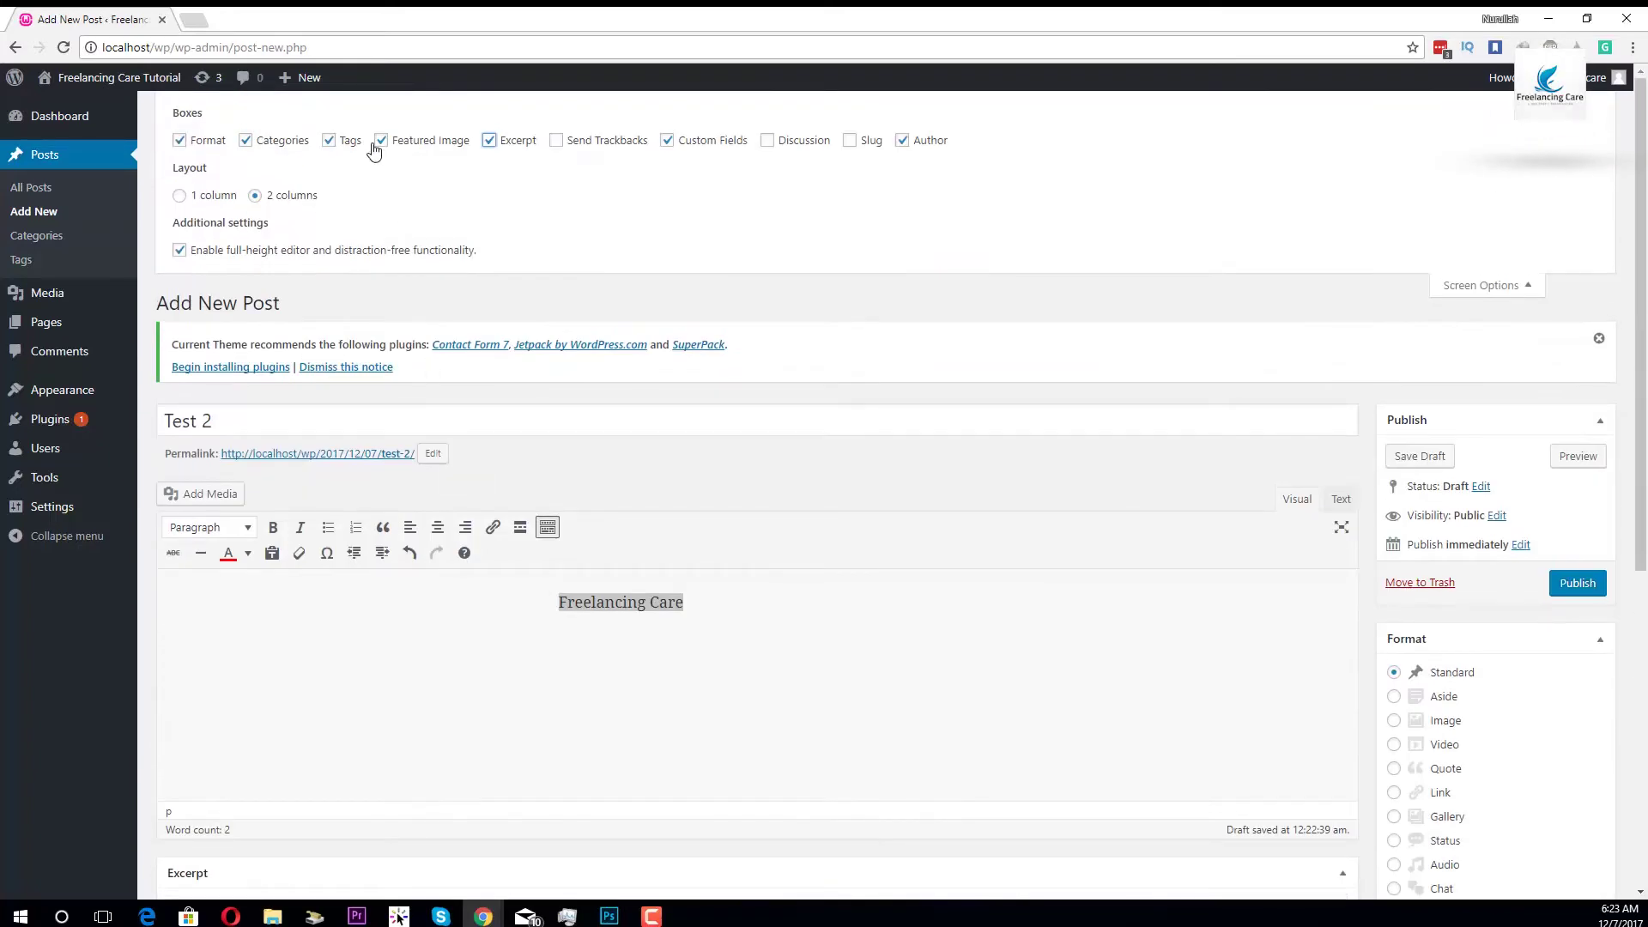
# Step: Hide the Featured Image box from the post editing screen and show it again
pyautogui.click(380, 141)
pyautogui.scroll(-6, 1549, 783)
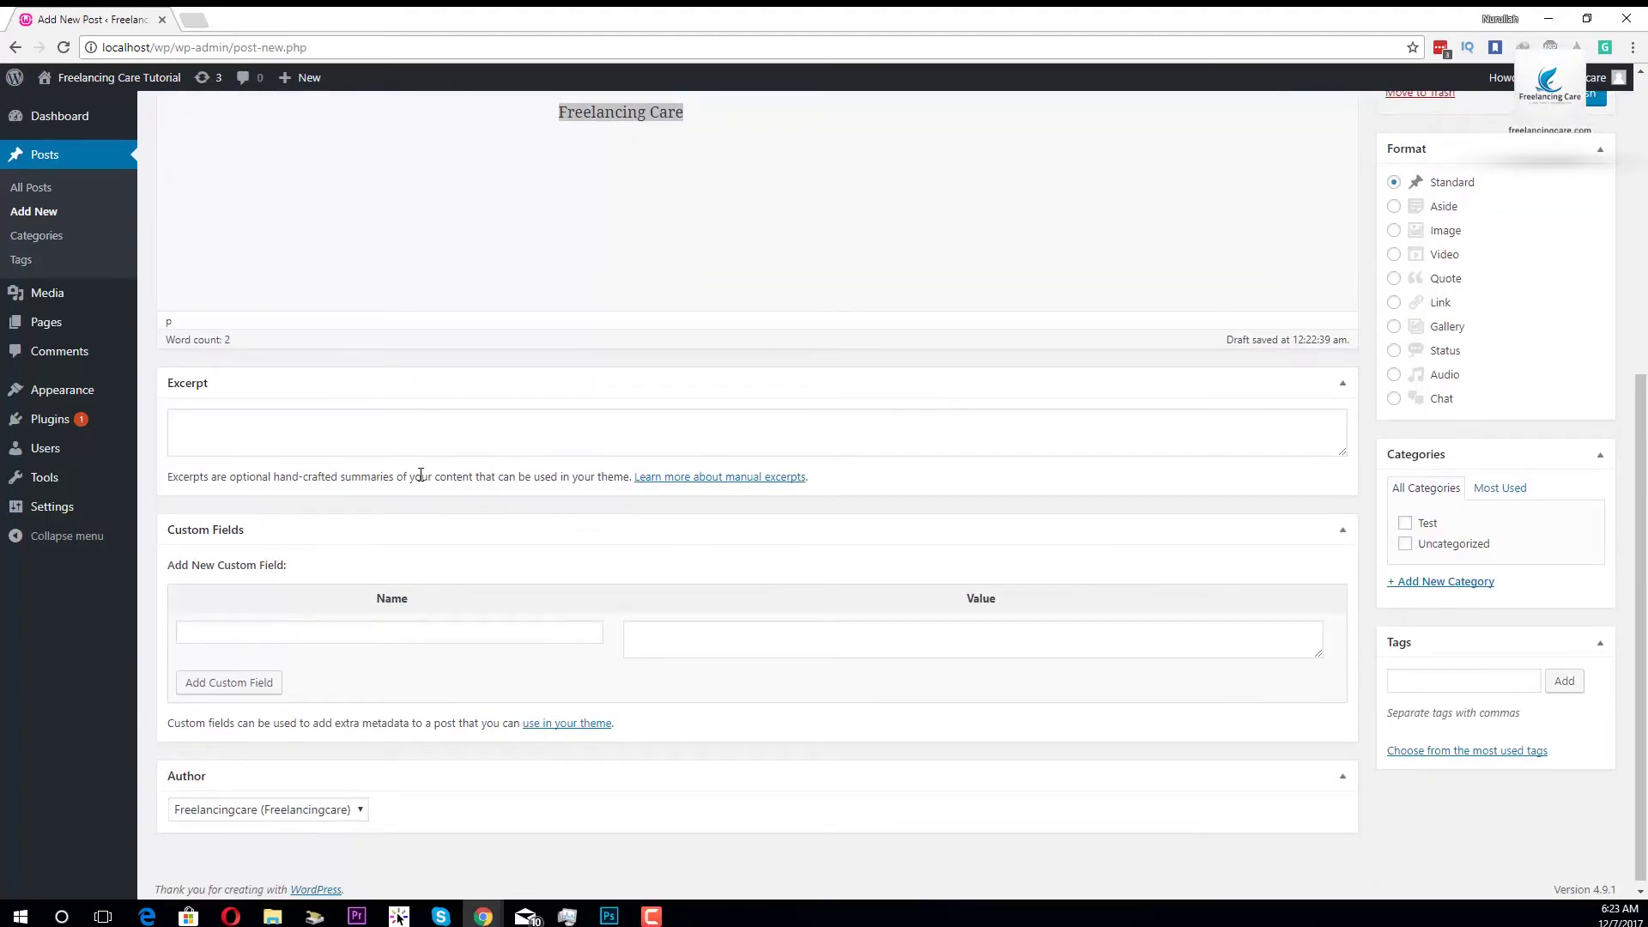
pyautogui.scroll(6, 1516, 795)
pyautogui.click(382, 140)
# Step: Set header-bg.jpg from the media library as the post's featured image
pyautogui.scroll(-6, 1537, 824)
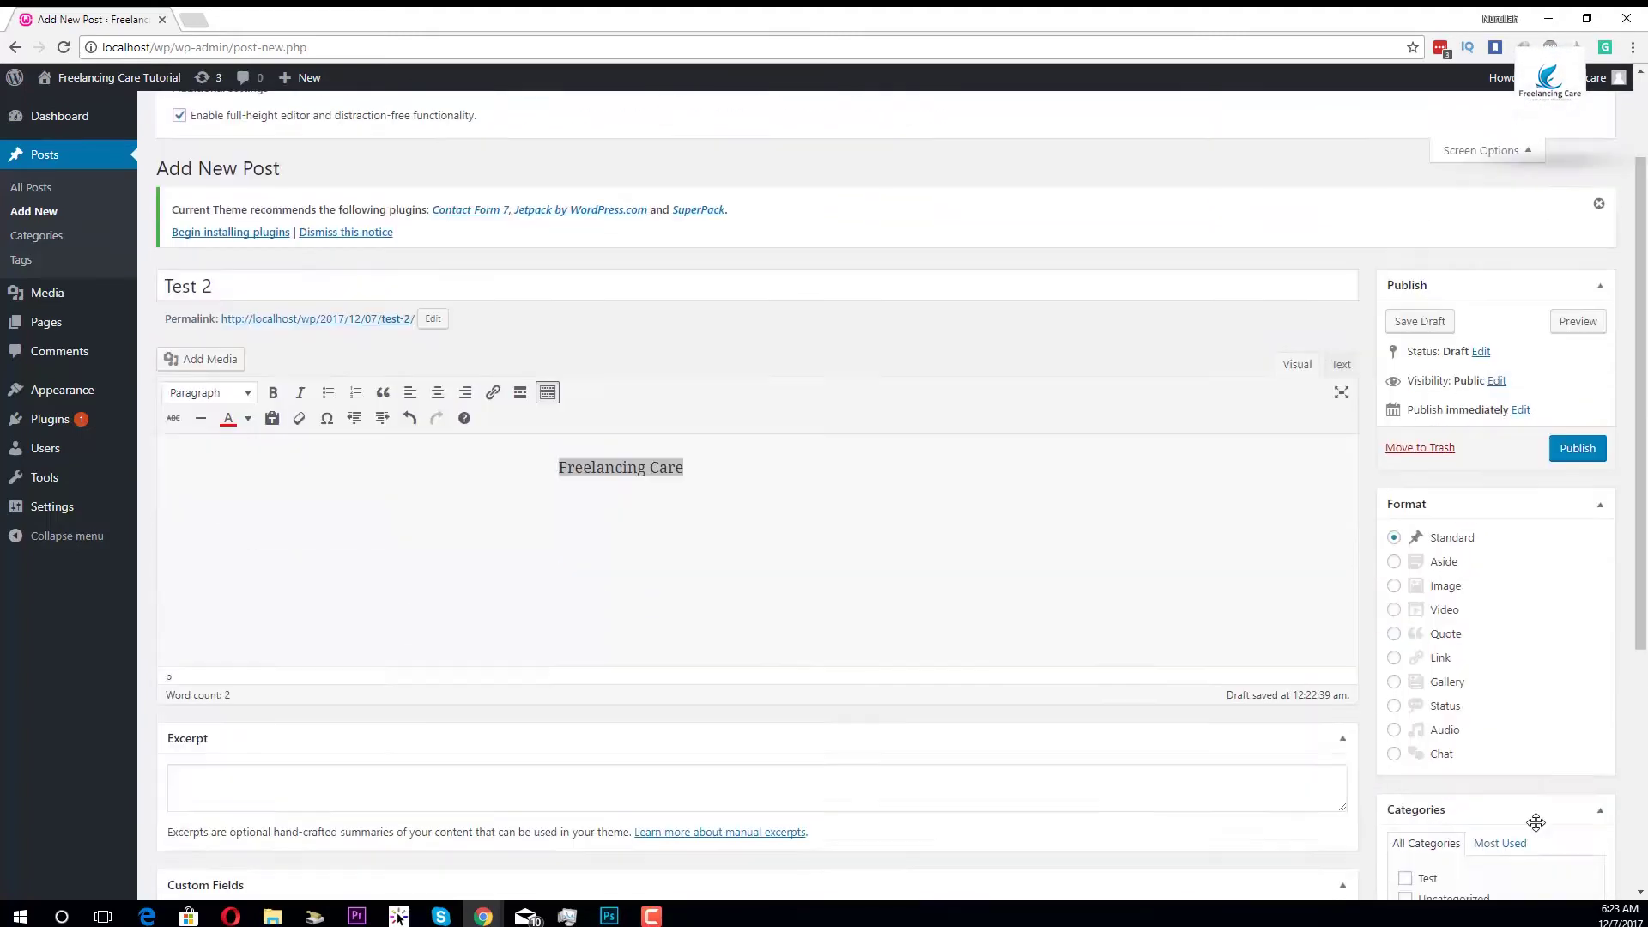
pyautogui.click(1474, 798)
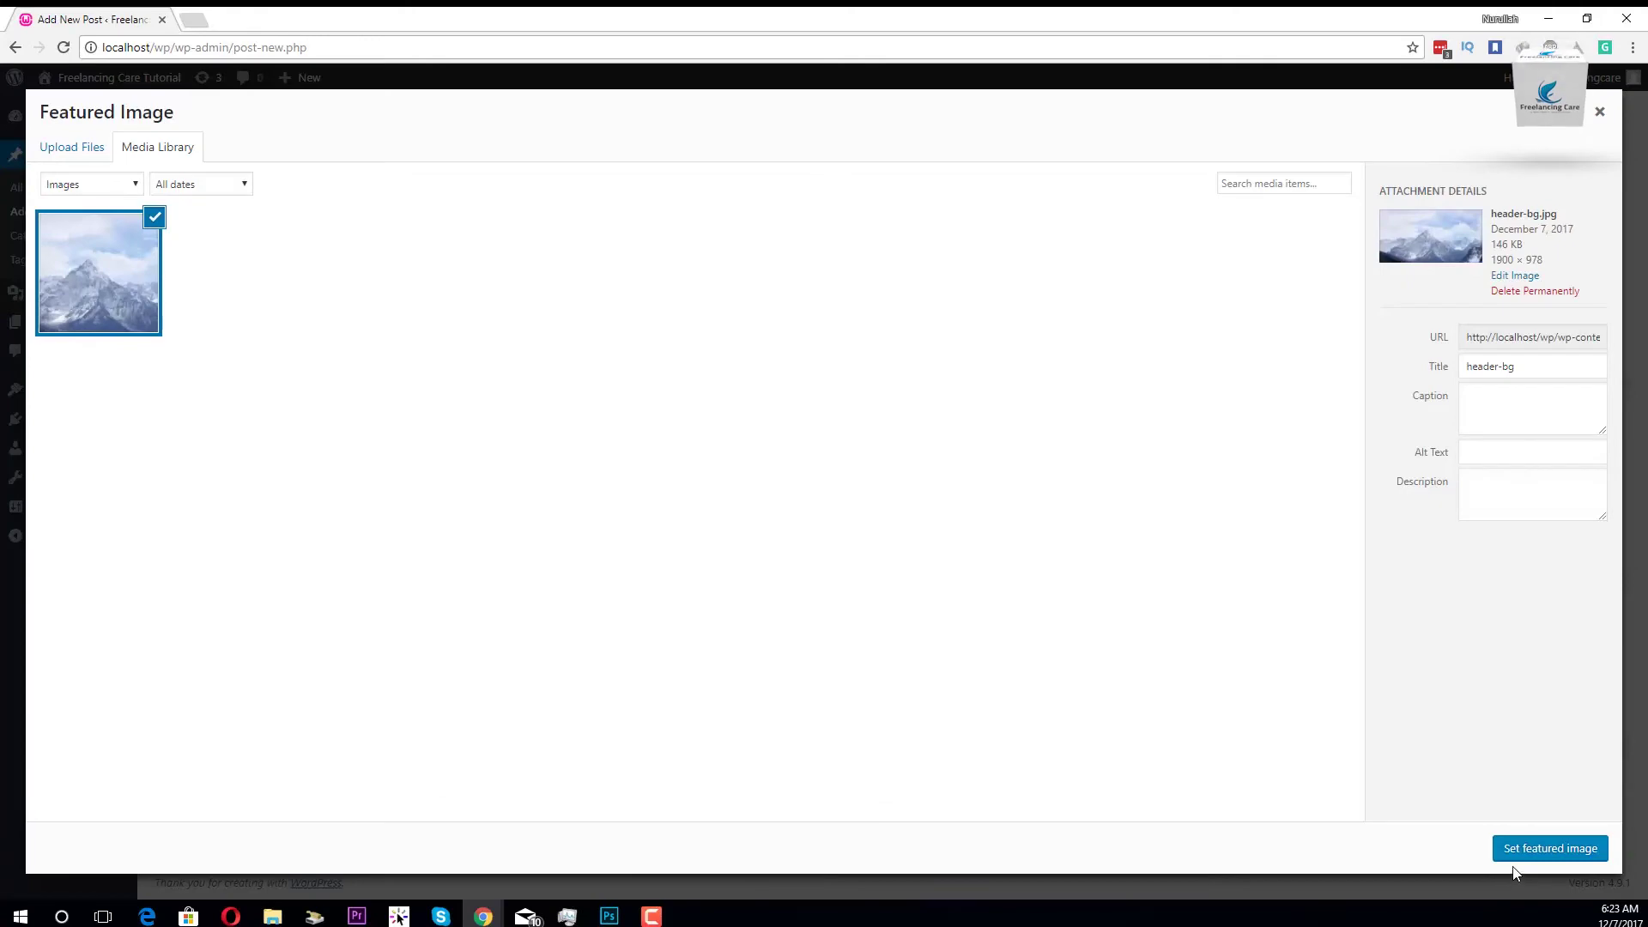
pyautogui.click(1521, 852)
pyautogui.scroll(6, 1537, 593)
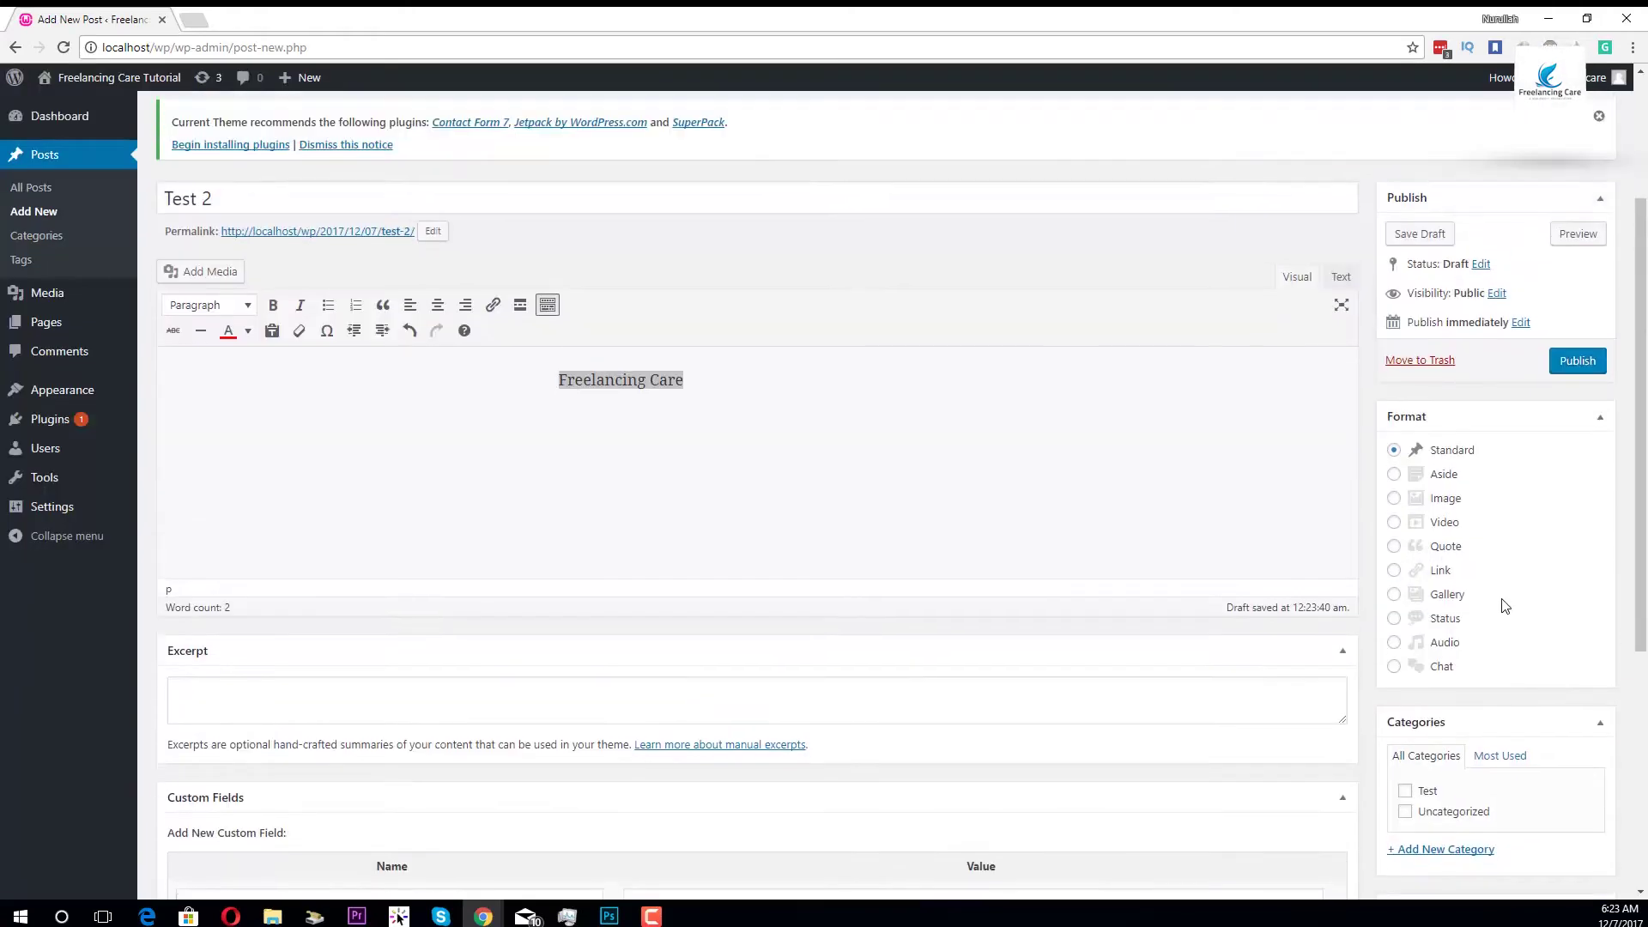
# Step: Collapse and reopen the screen options, and look over the enabled boxes on the post editing screen
pyautogui.scroll(2, 1505, 607)
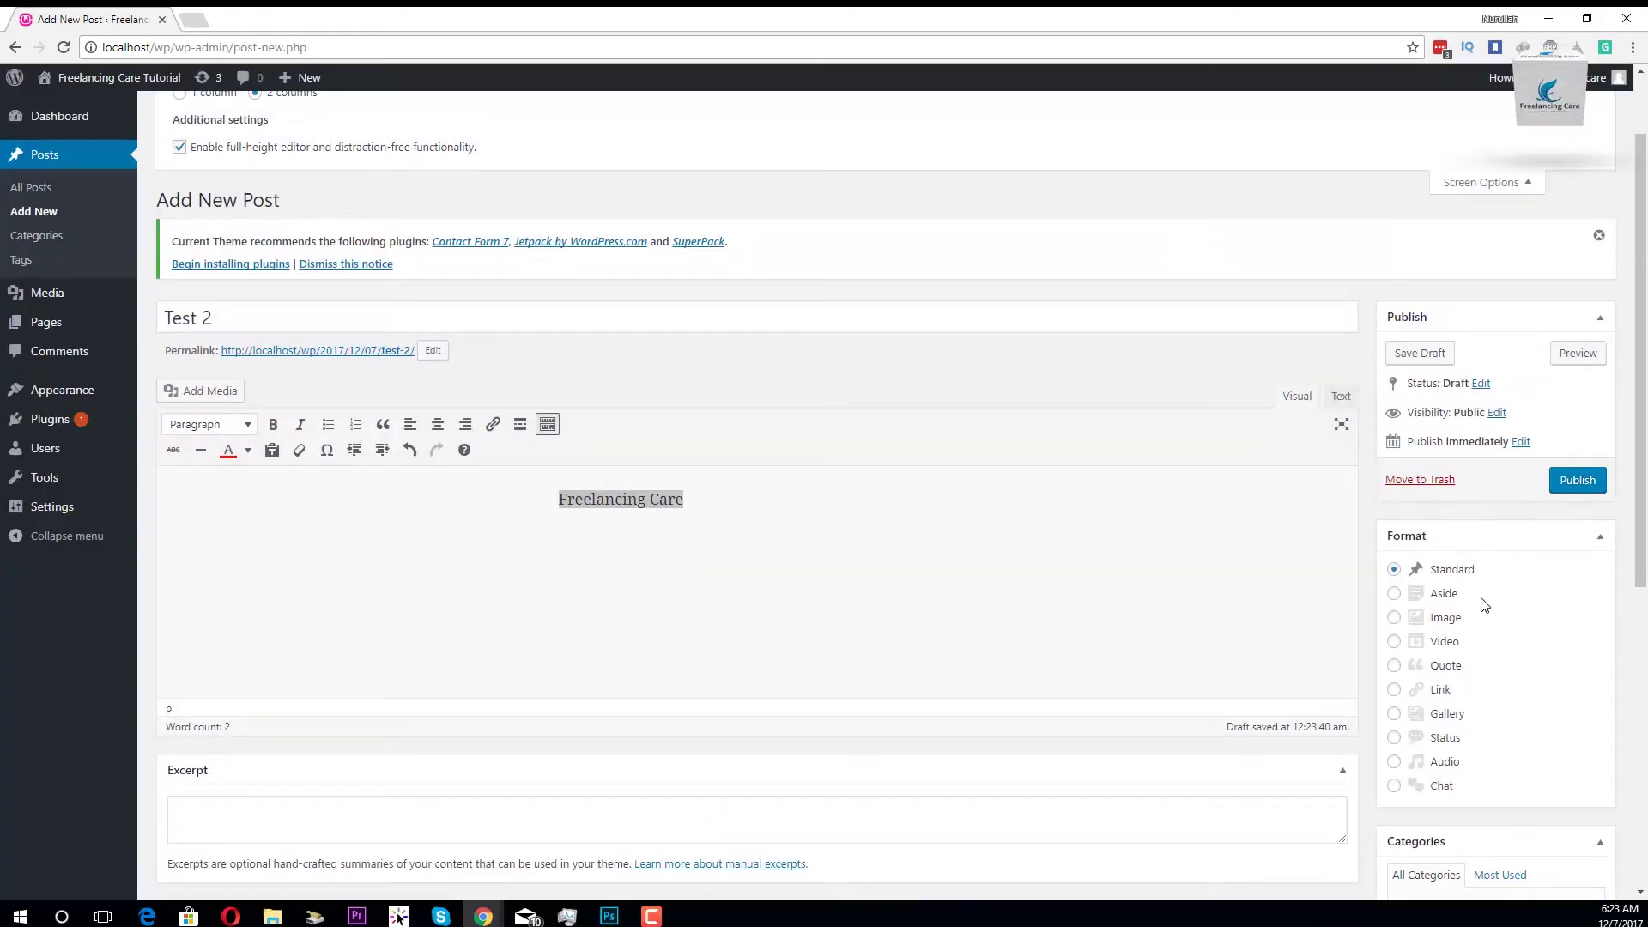
pyautogui.scroll(1, 187, 218)
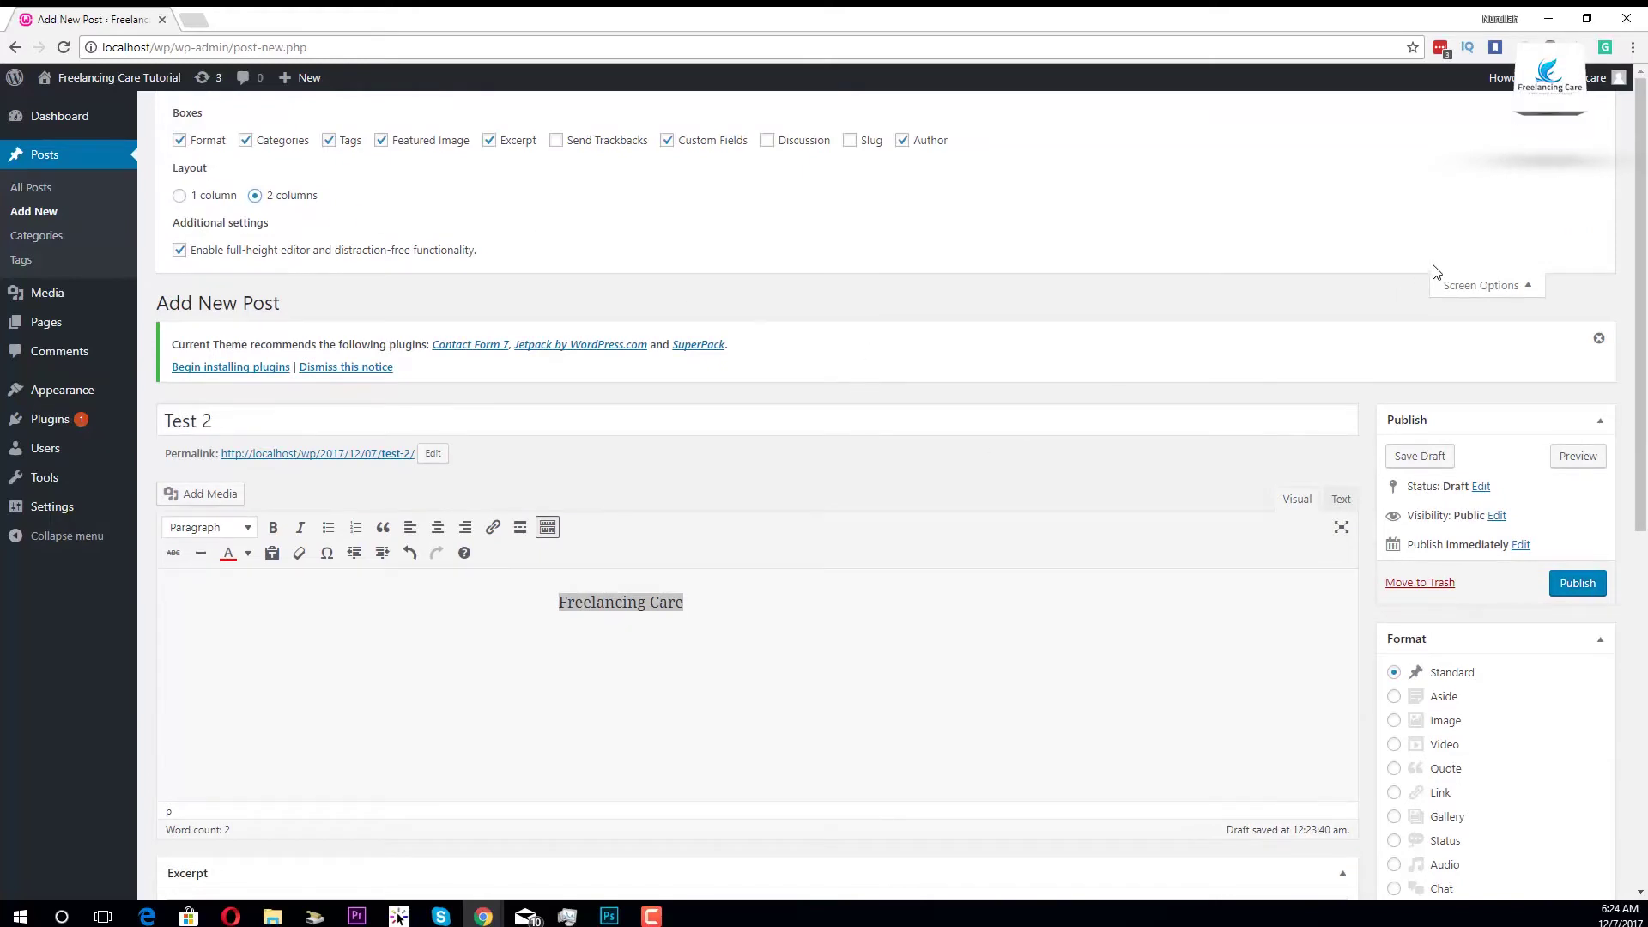
pyautogui.click(1470, 286)
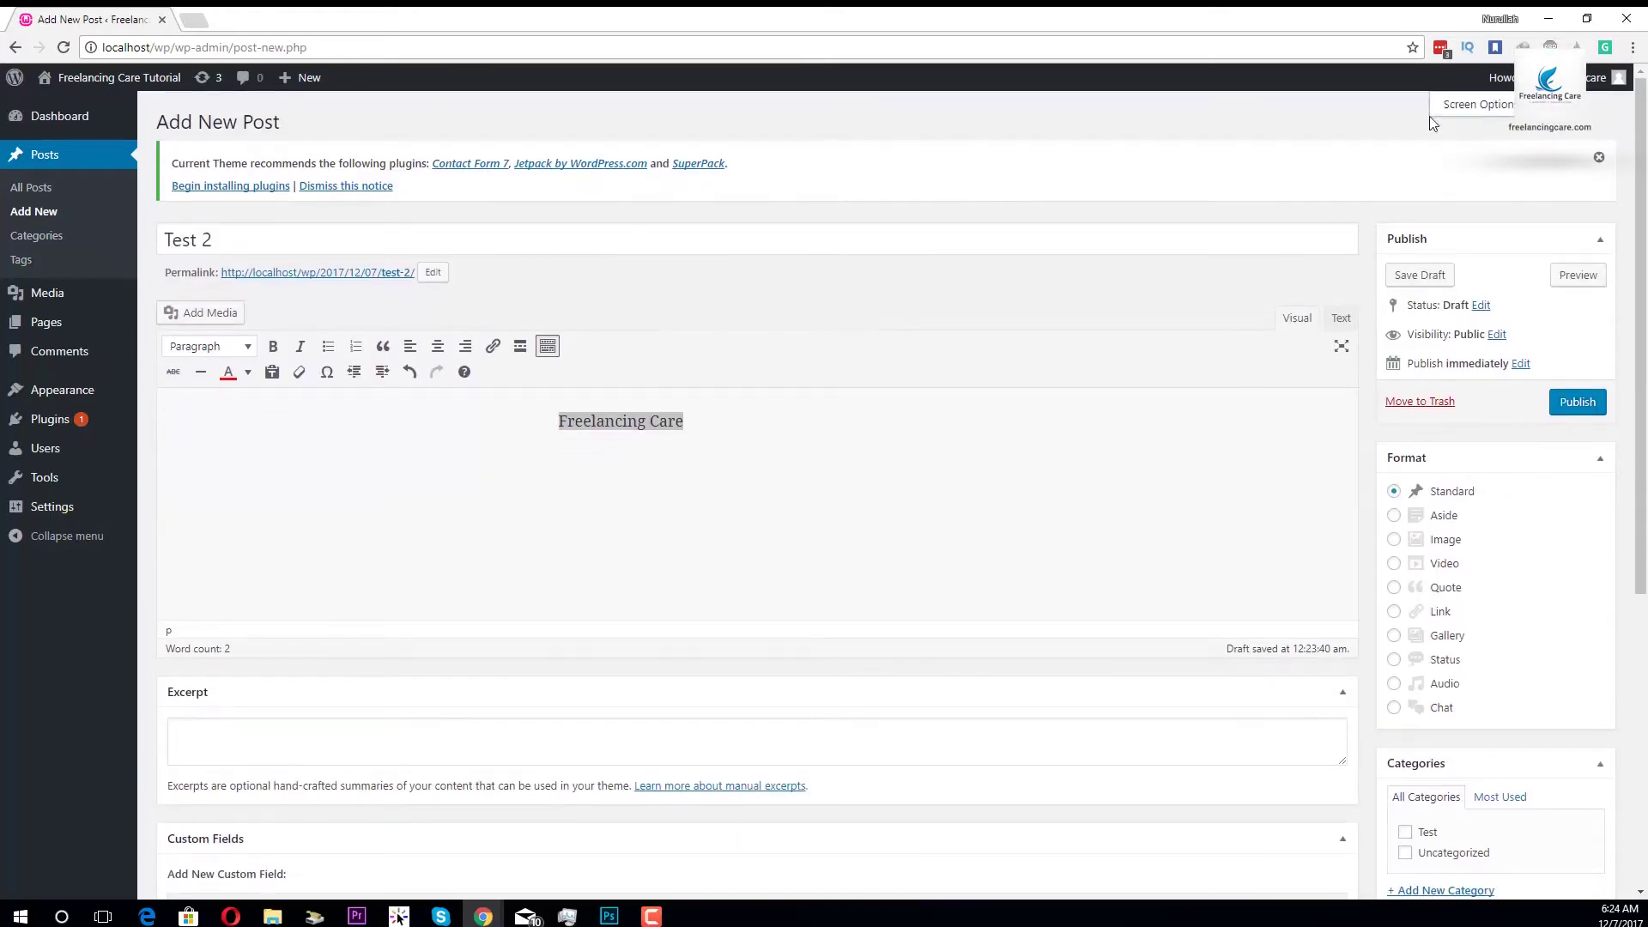
pyautogui.click(1476, 104)
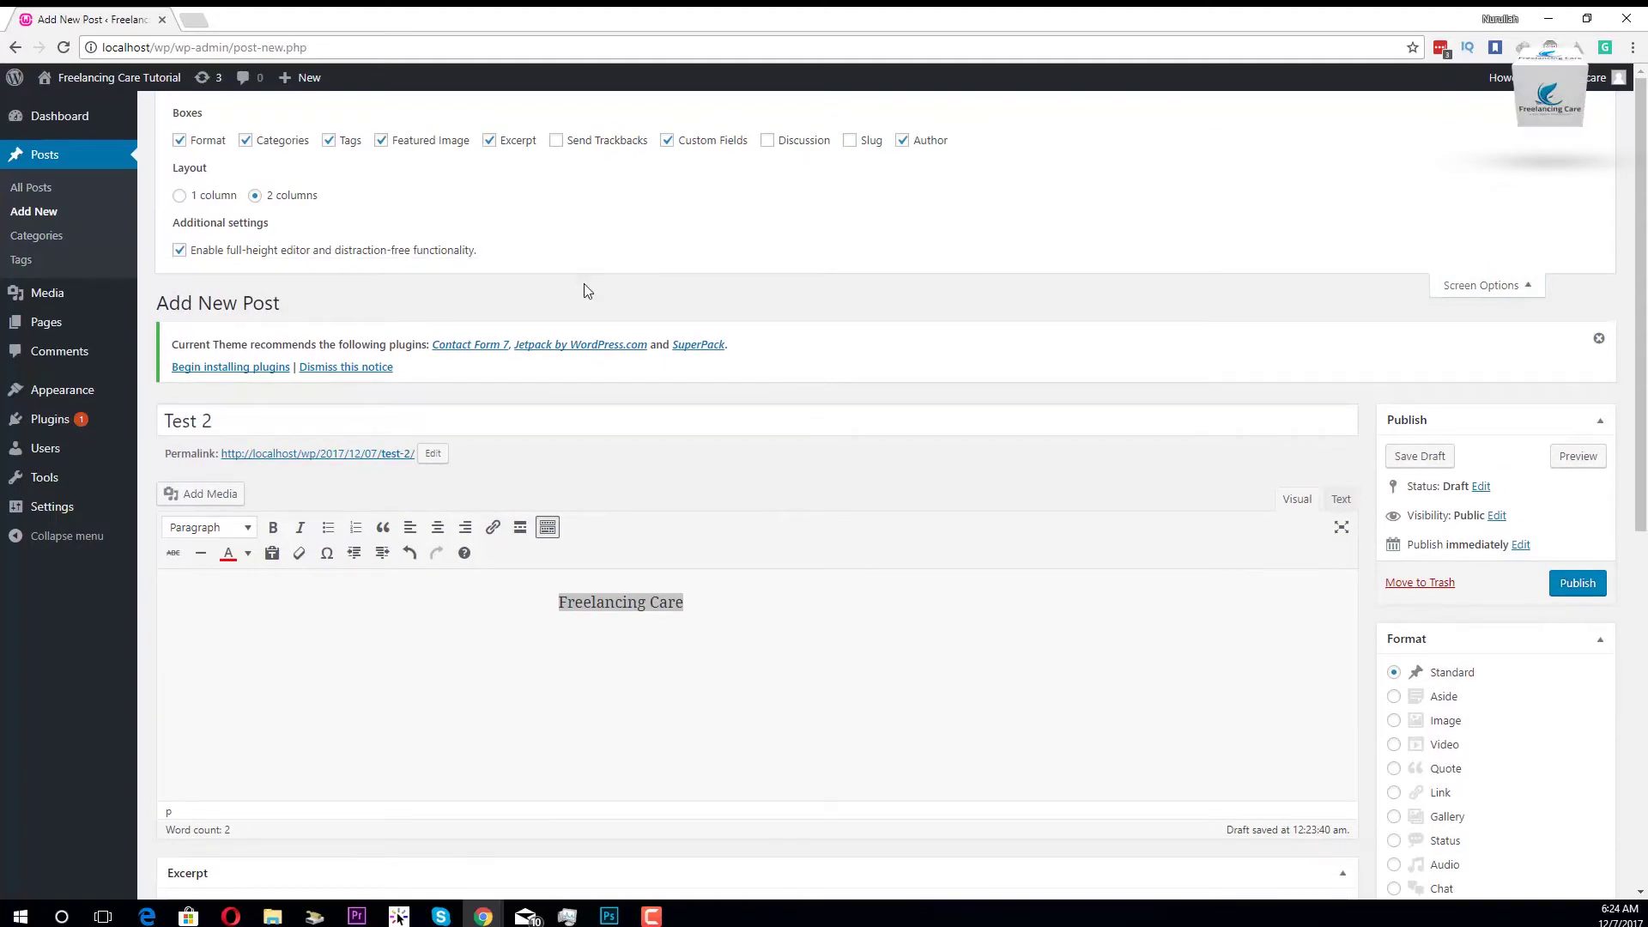
pyautogui.scroll(-6, 586, 292)
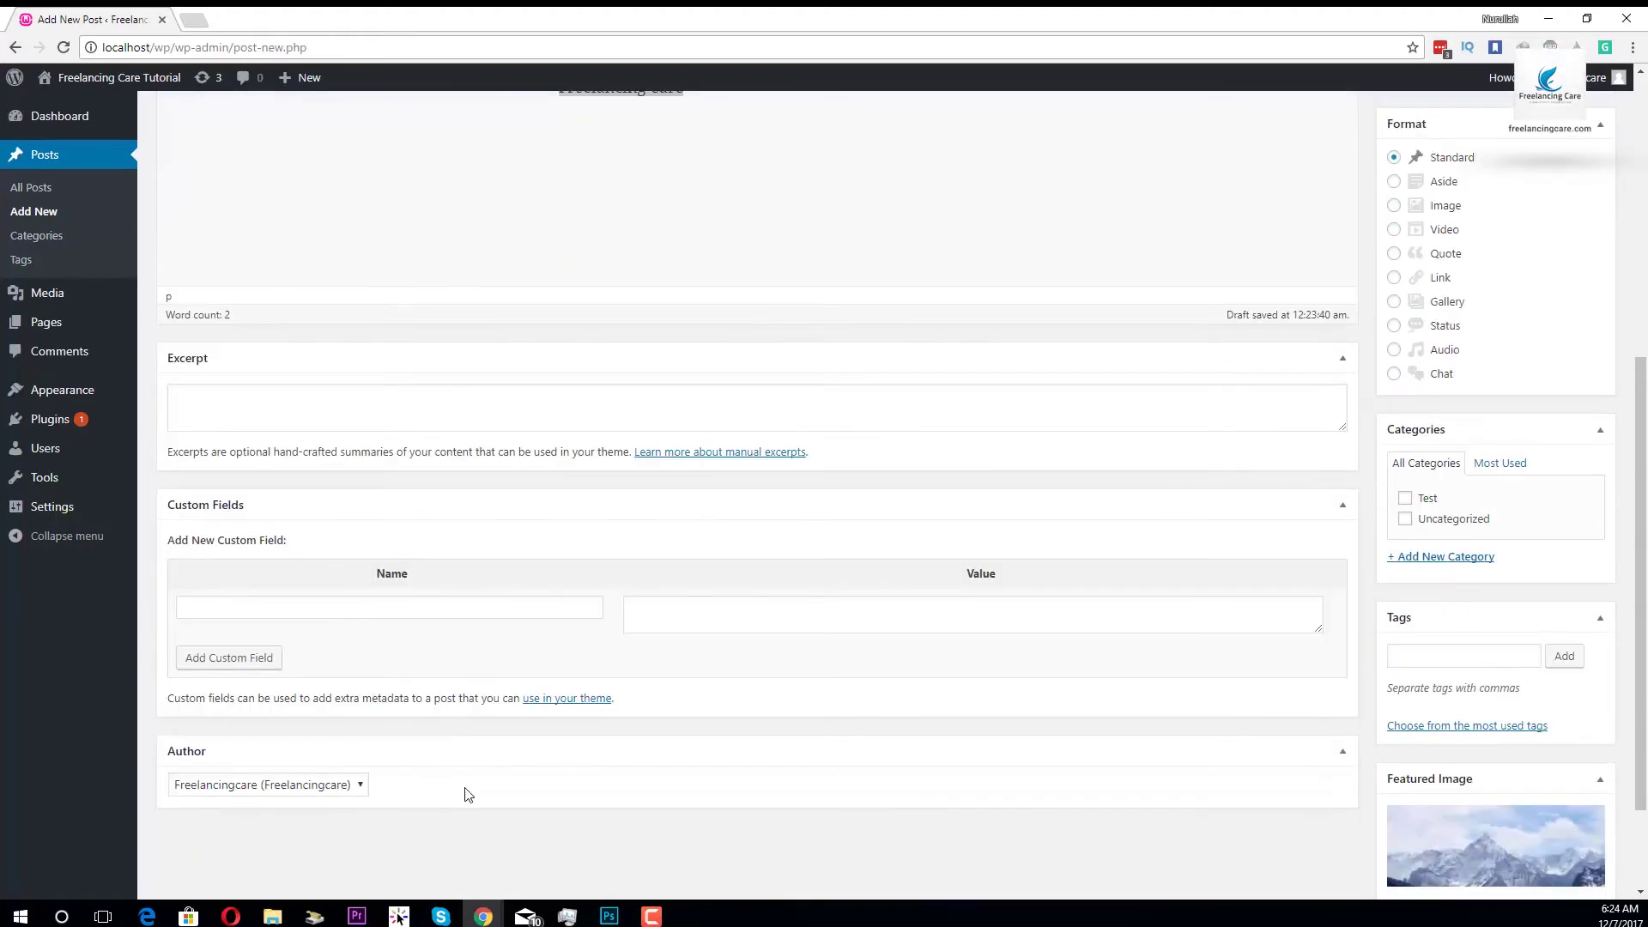
pyautogui.scroll(6, 465, 794)
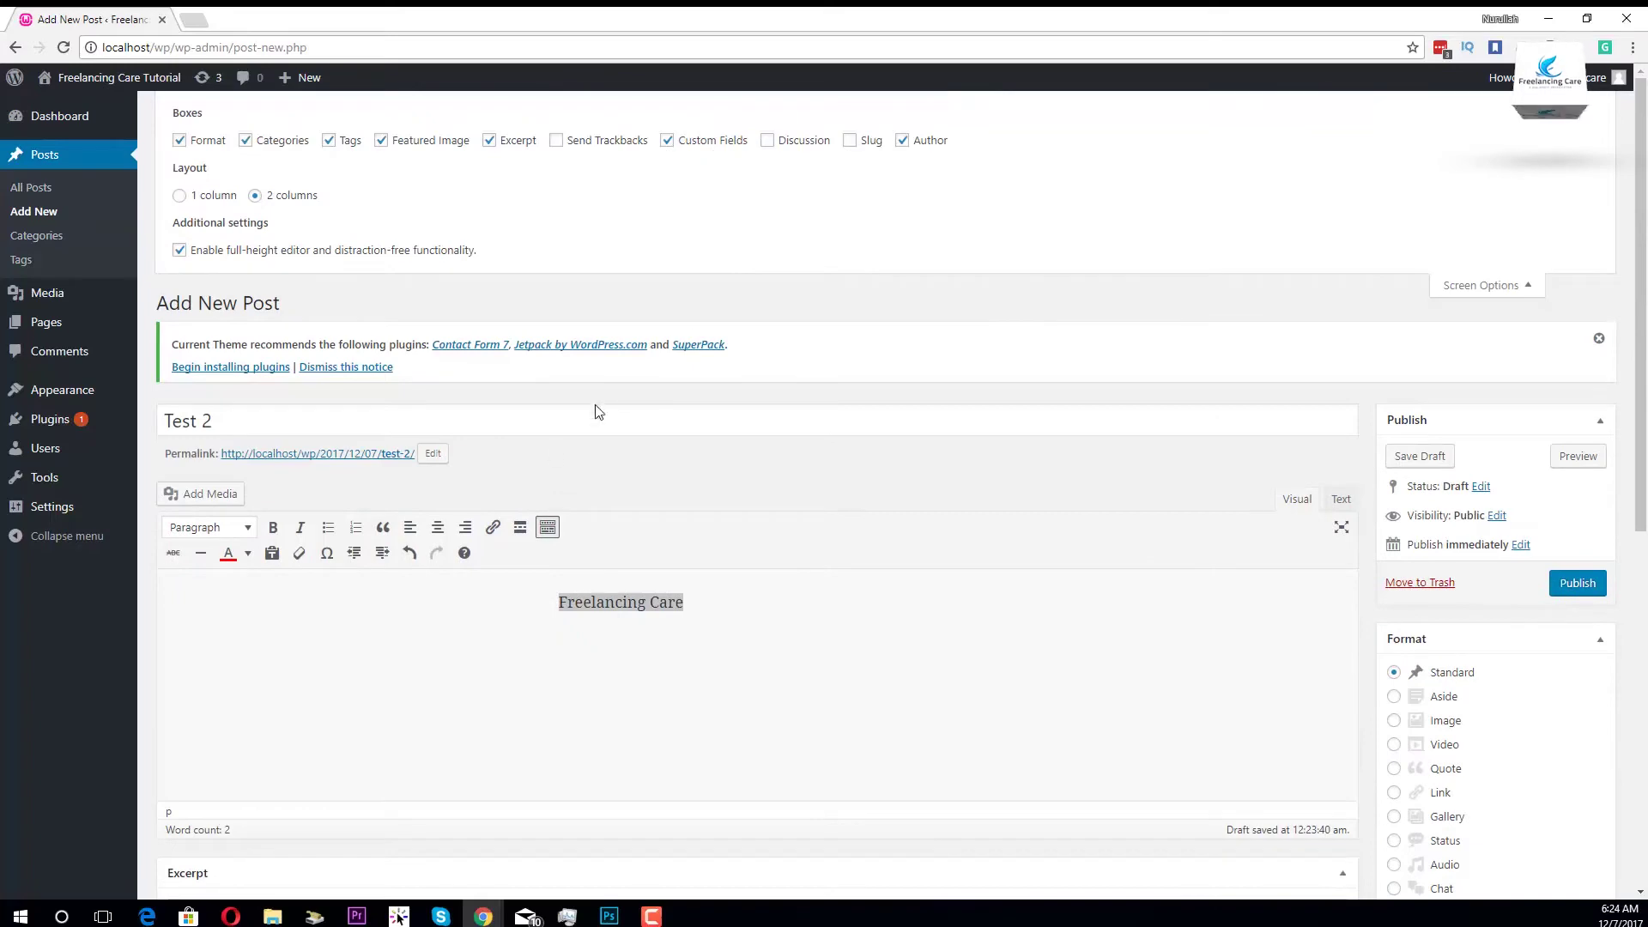
pyautogui.scroll(-5, 515, 429)
pyautogui.scroll(4, 408, 342)
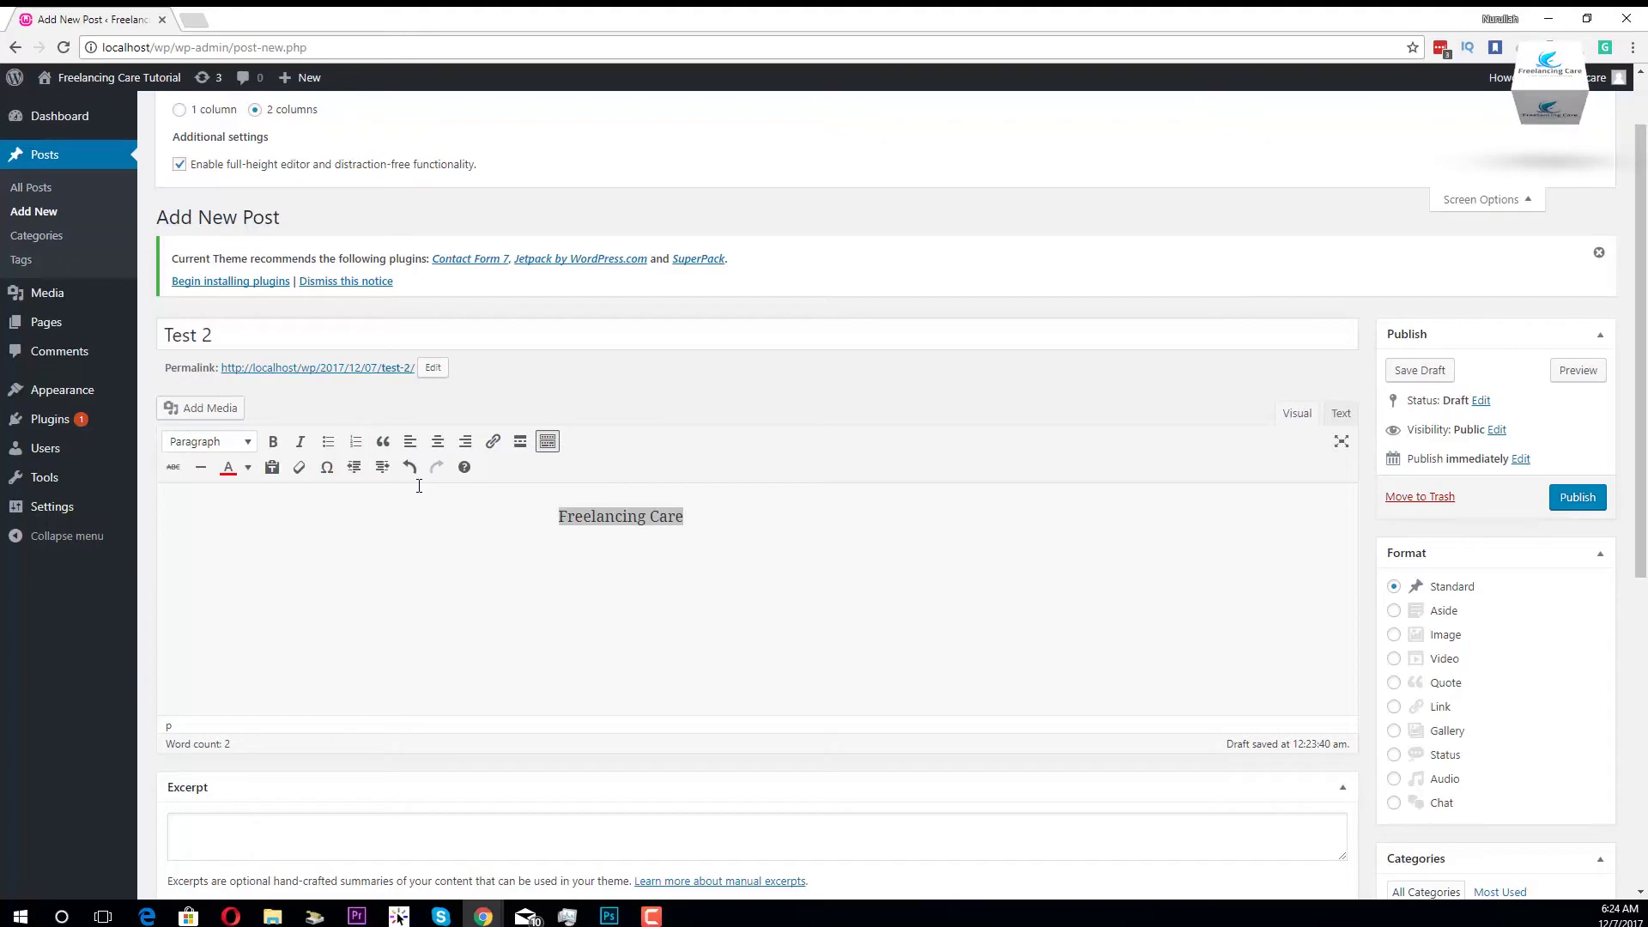
# Step: Replace the post's "Freelancing Care" text with the Lorem Ipsum paragraph beginning "Lorem Ipsum is simply dummy text"
pyautogui.click(724, 522)
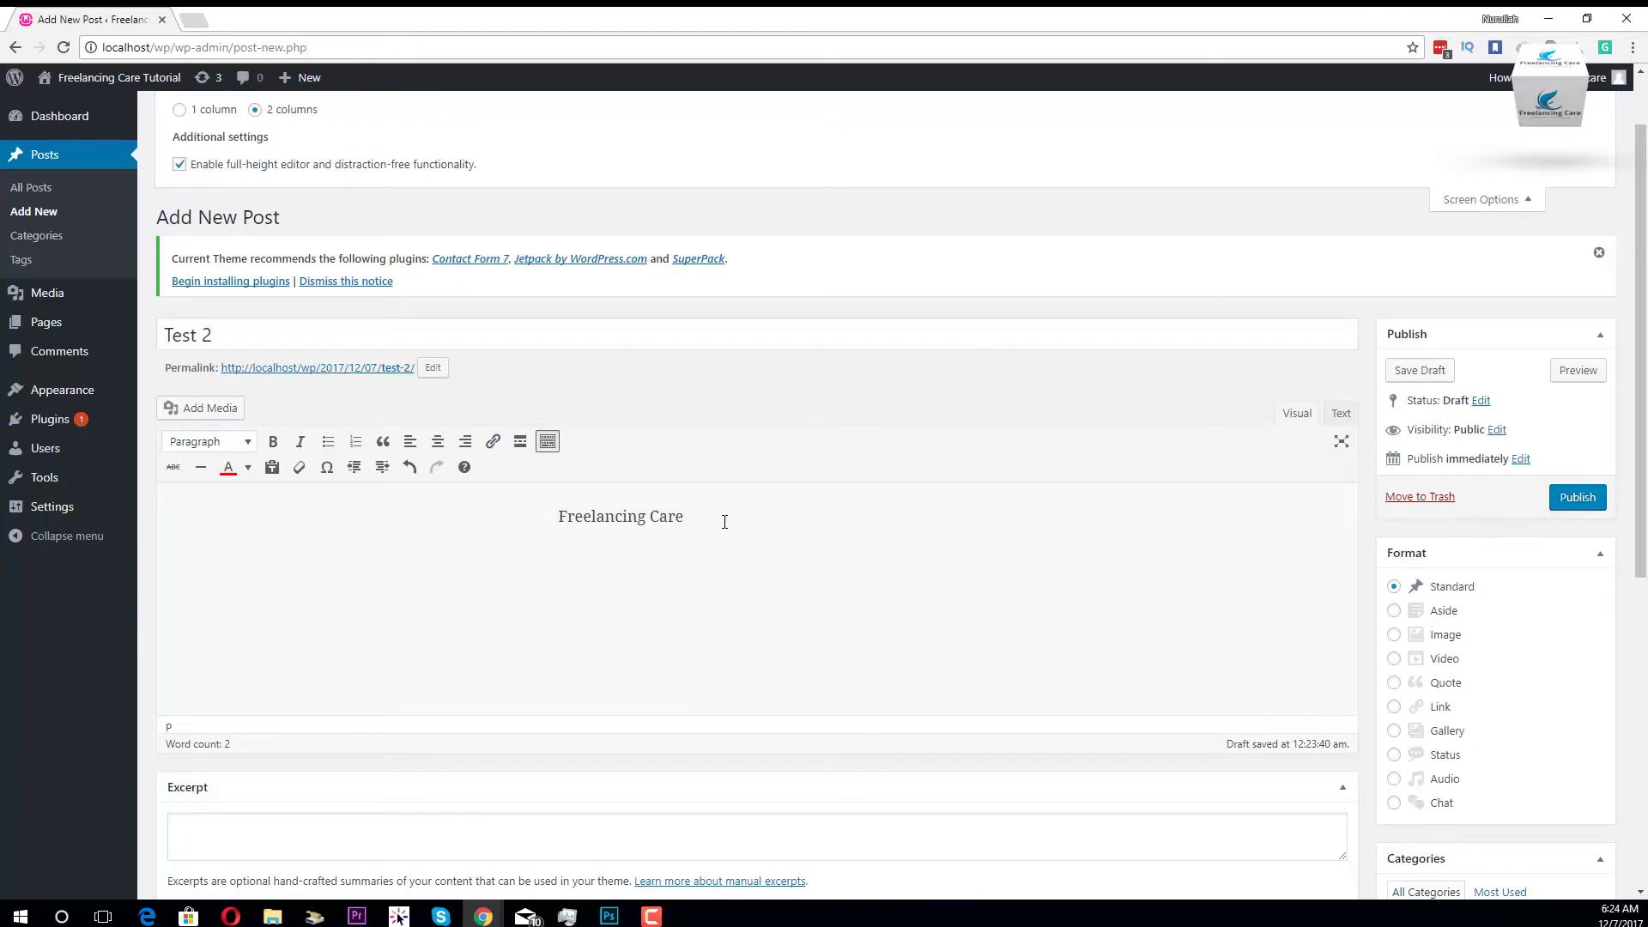
pyautogui.tripleClick(686, 523)
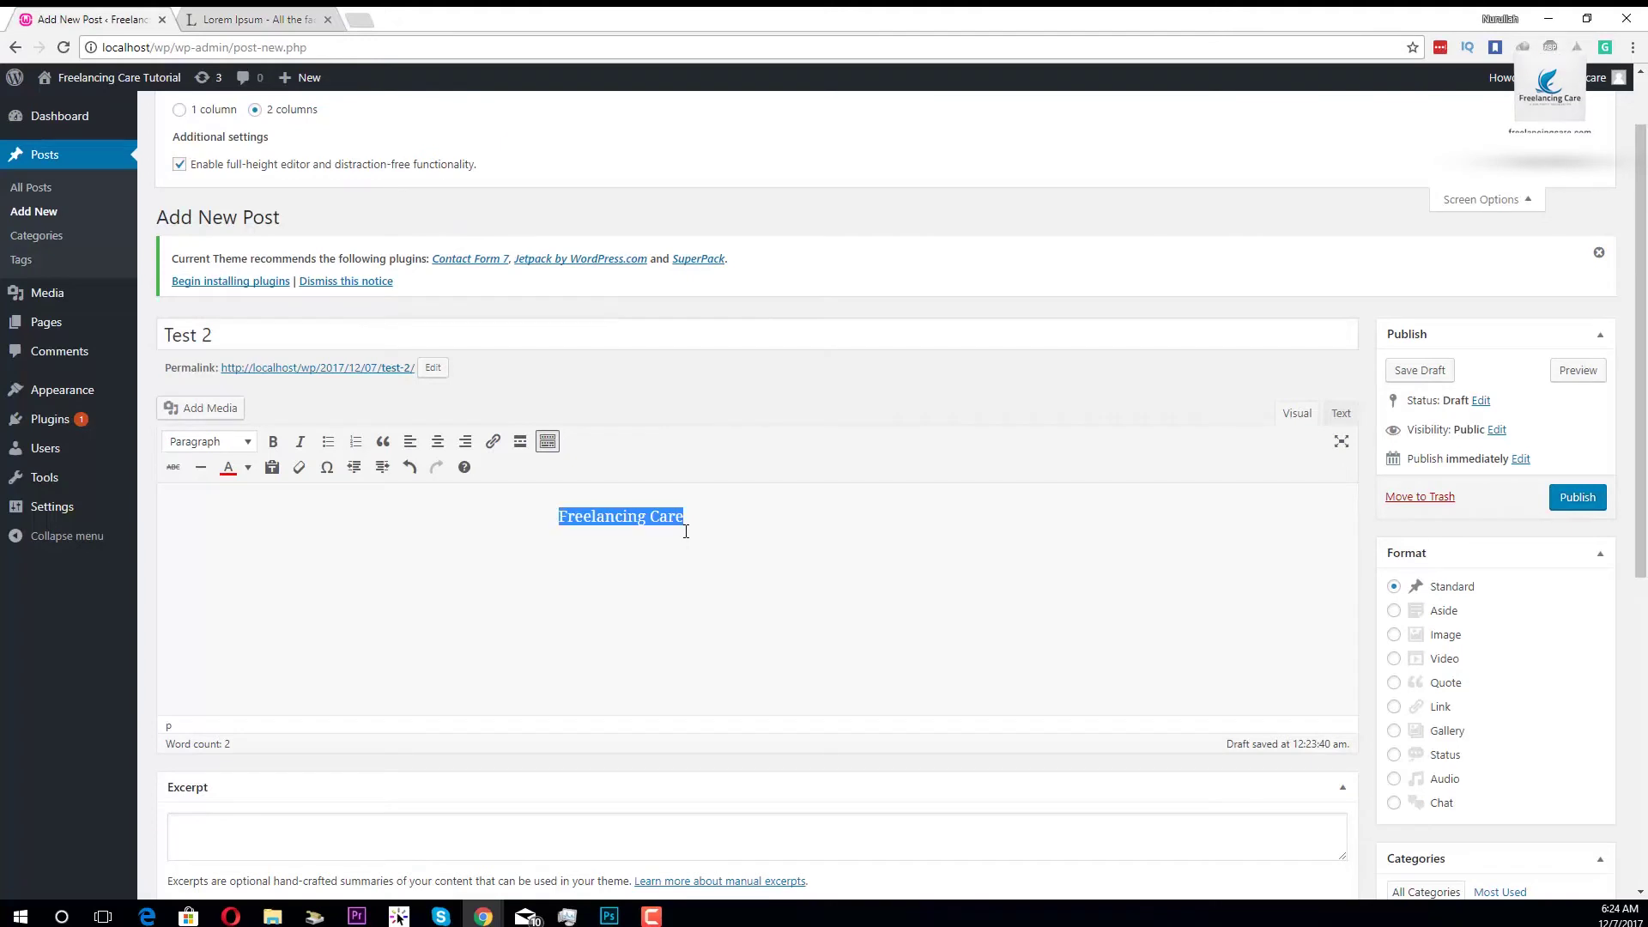
pyautogui.write("Lorem Ipsum is simply dummy text of the printing and typesetting industry. Lorem Ipsum has been the industry's standard dummy text ever since the 1500s, when an unknown printer took a galley of type and scrambled it to make a type specimen book. It has survived not only five centuries, but also the leap into electronic typesetting, remaining essentially unchanged. It was popularised in the 1960s with the release of Letraset sheets containing Lorem Ipsum passages, and more recently with desktop publishing software like Aldus PageMaker including versions of Lorem Ipsum.")
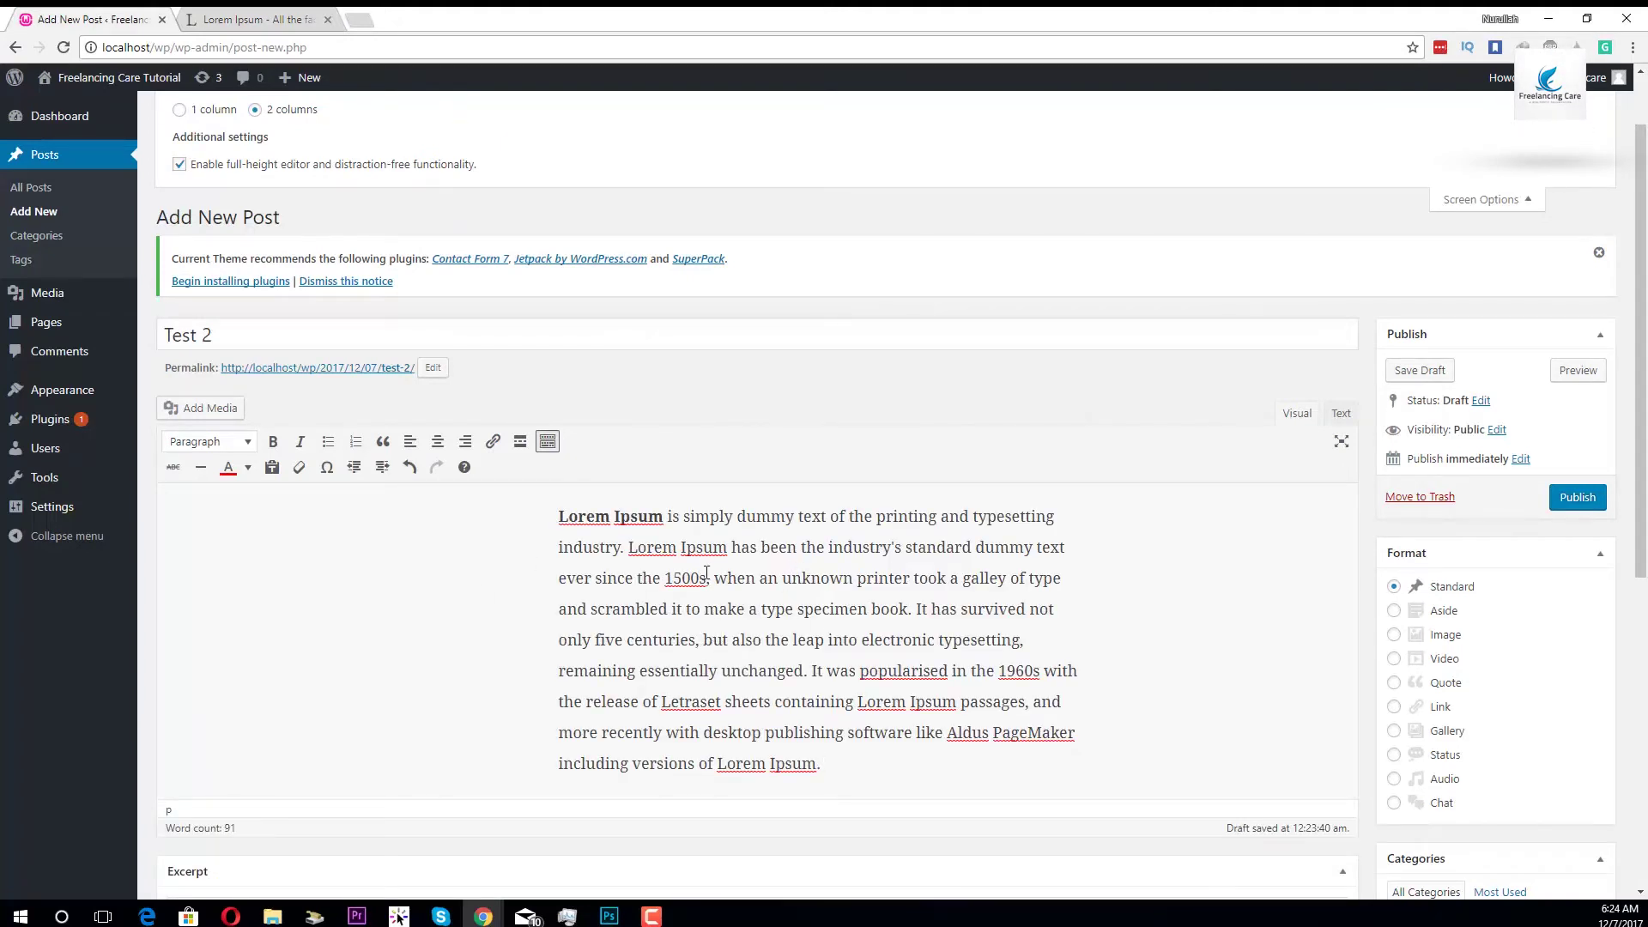
pyautogui.click(559, 517)
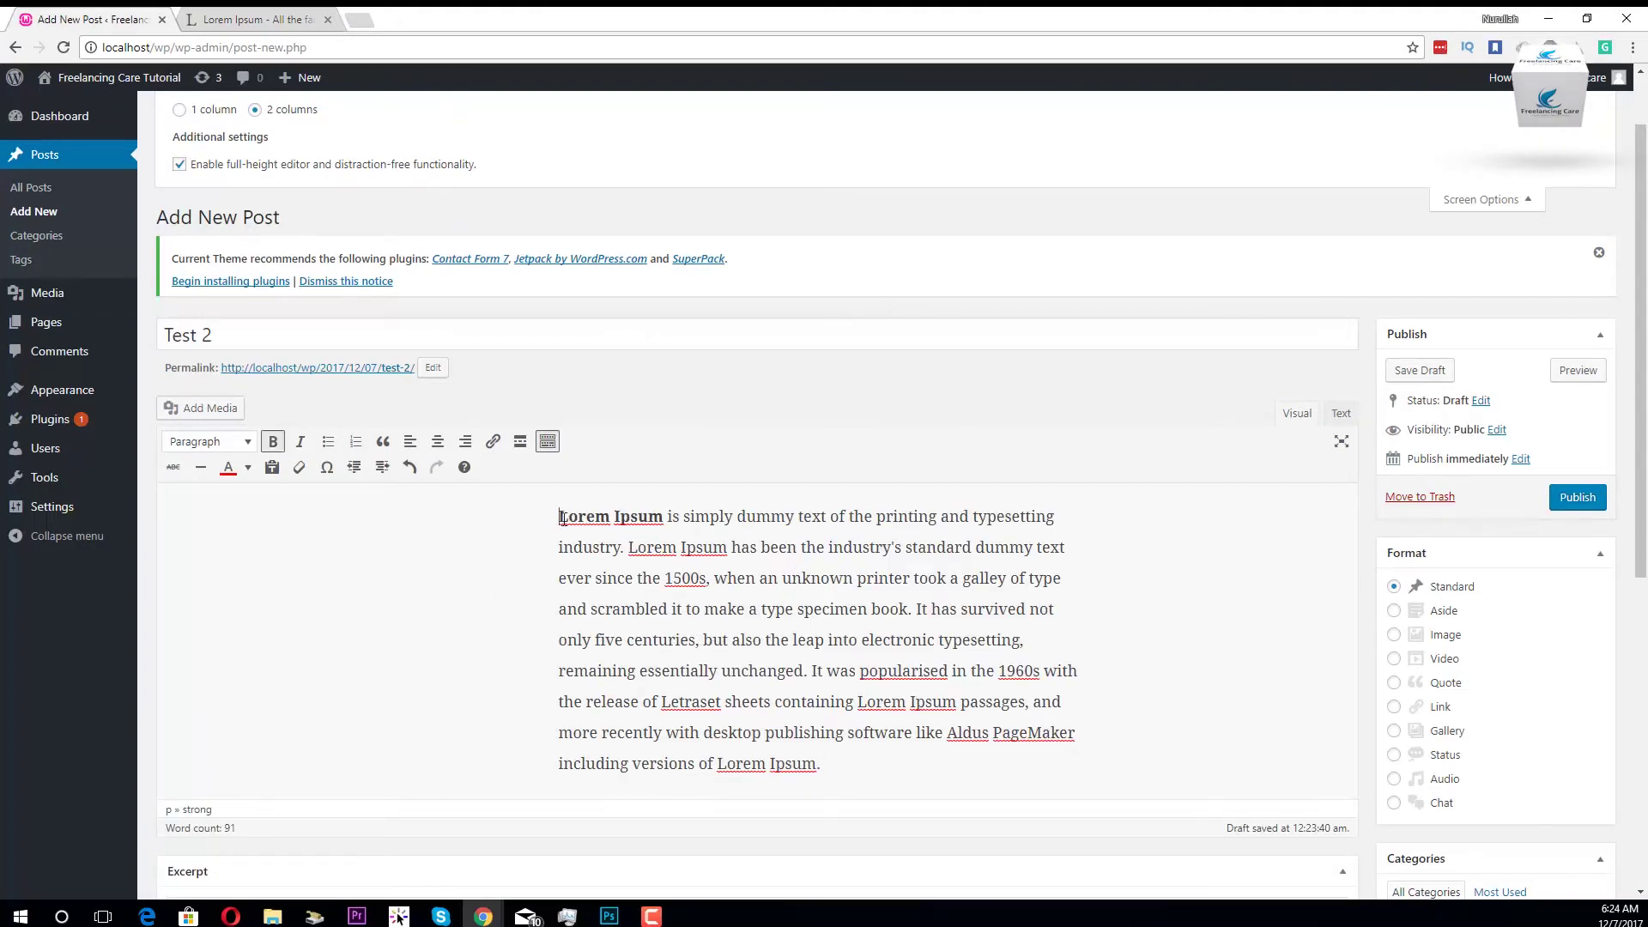
# Step: Split the body text after "type specimen book." and insert header-bg.jpg from the media library in the gap at medium size, 300 × 154
pyautogui.click(913, 611)
pyautogui.press('Return')
pyautogui.press('Return')
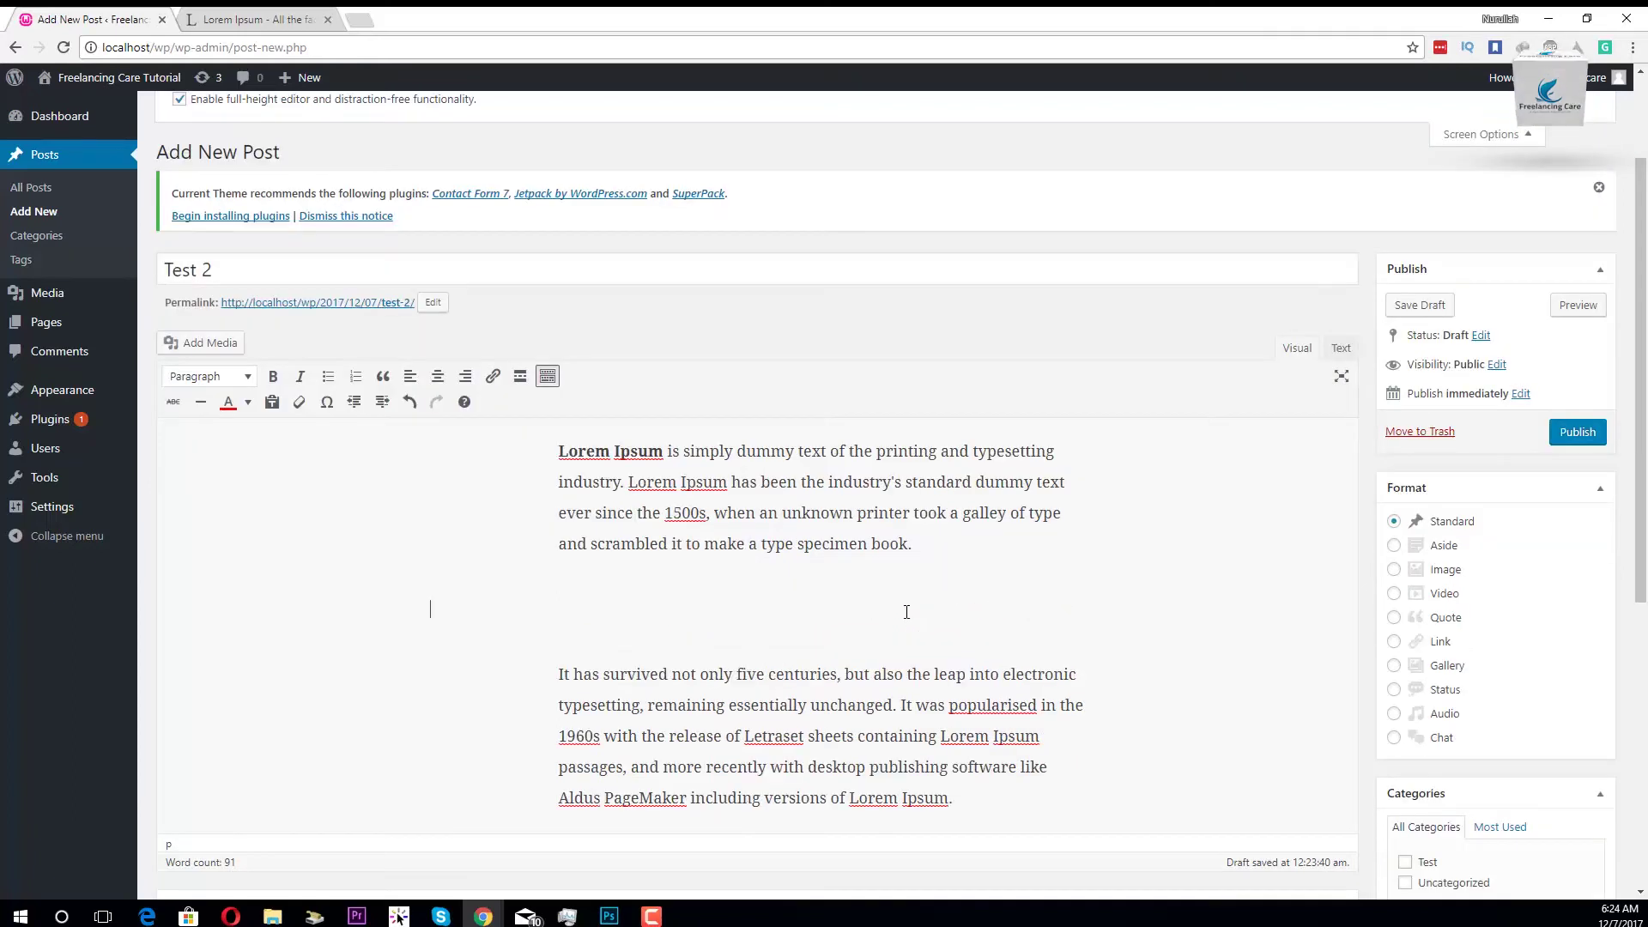
pyautogui.click(206, 342)
pyautogui.click(273, 262)
pyautogui.click(1560, 848)
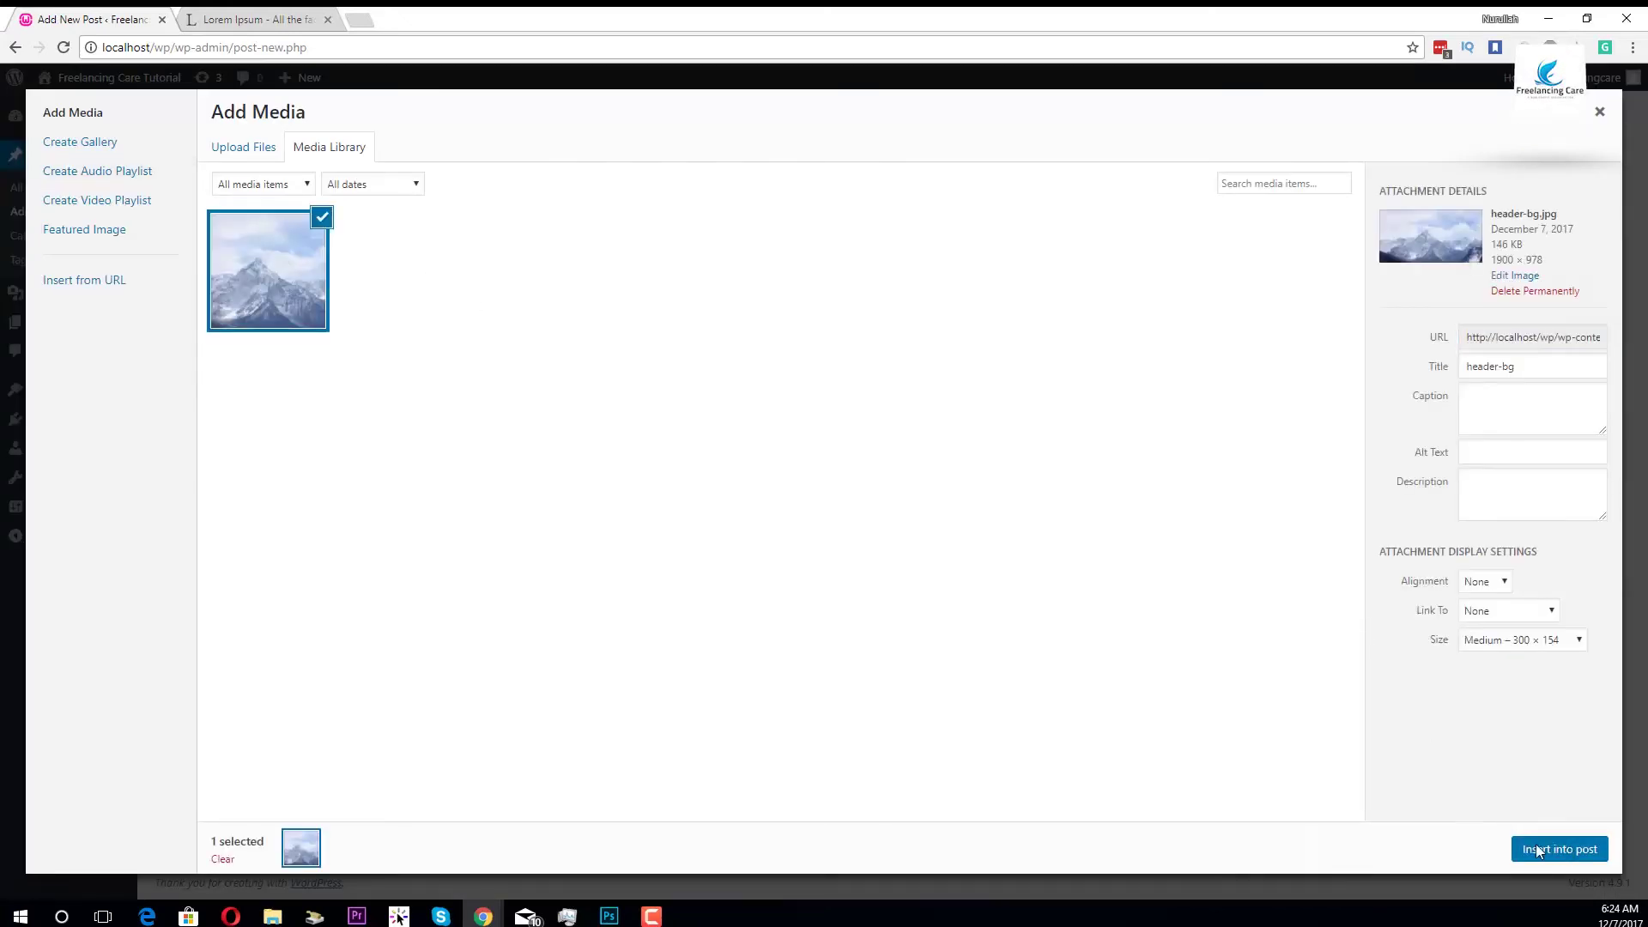
# Step: Center the inserted mountain image in the post body and publish the post
pyautogui.click(595, 652)
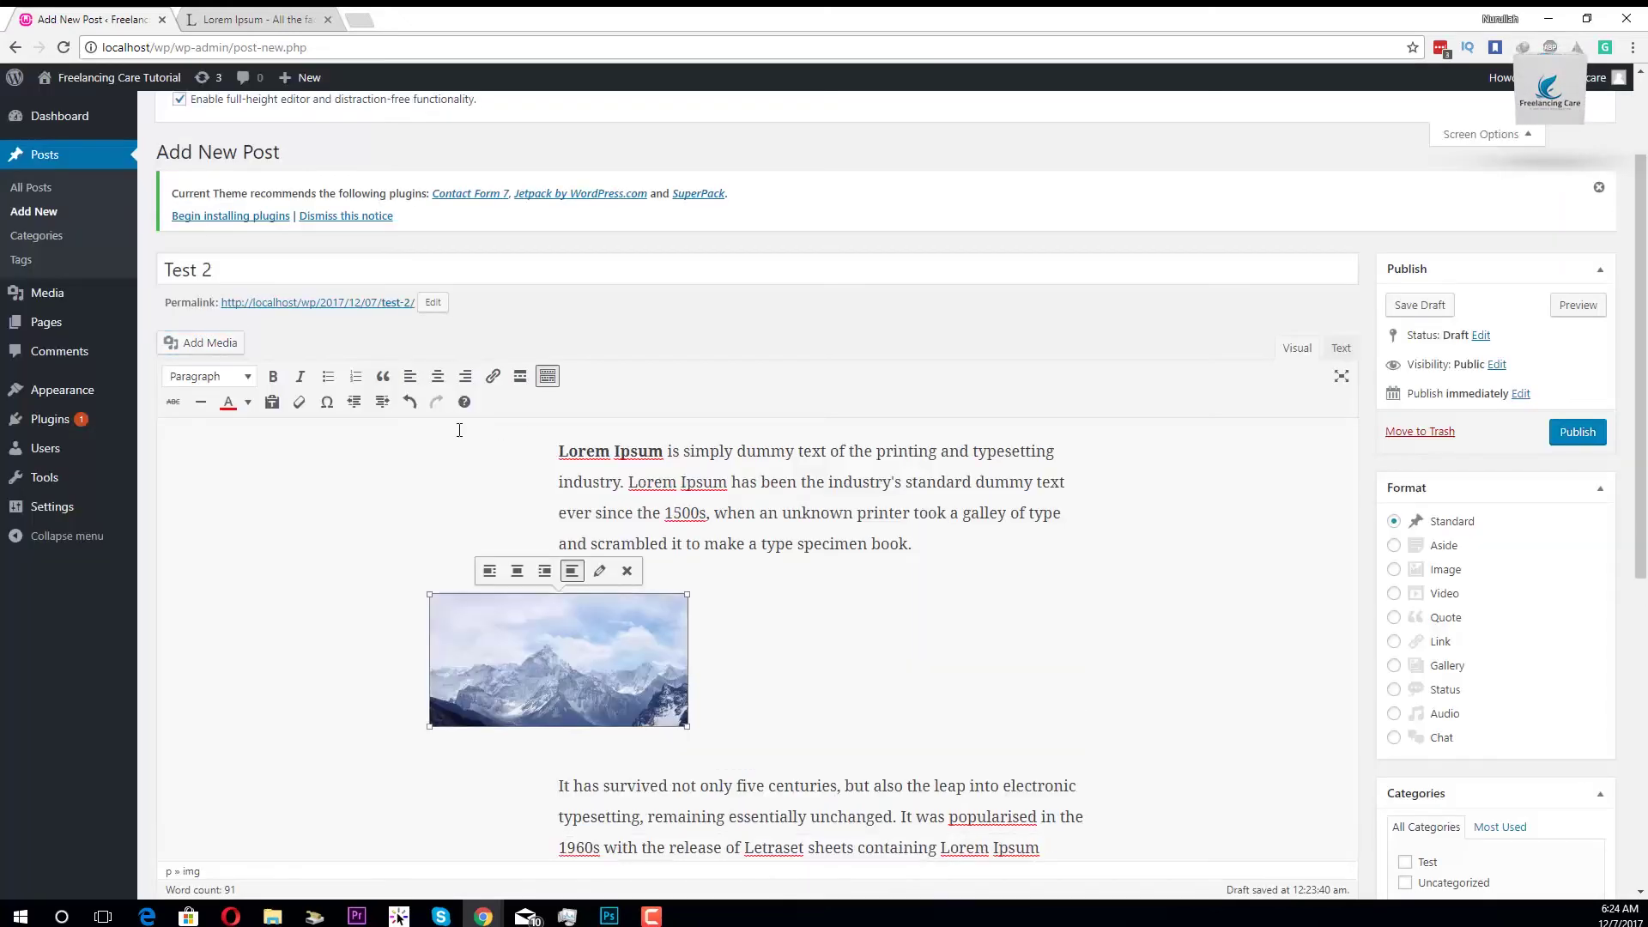
pyautogui.click(438, 376)
pyautogui.click(1579, 407)
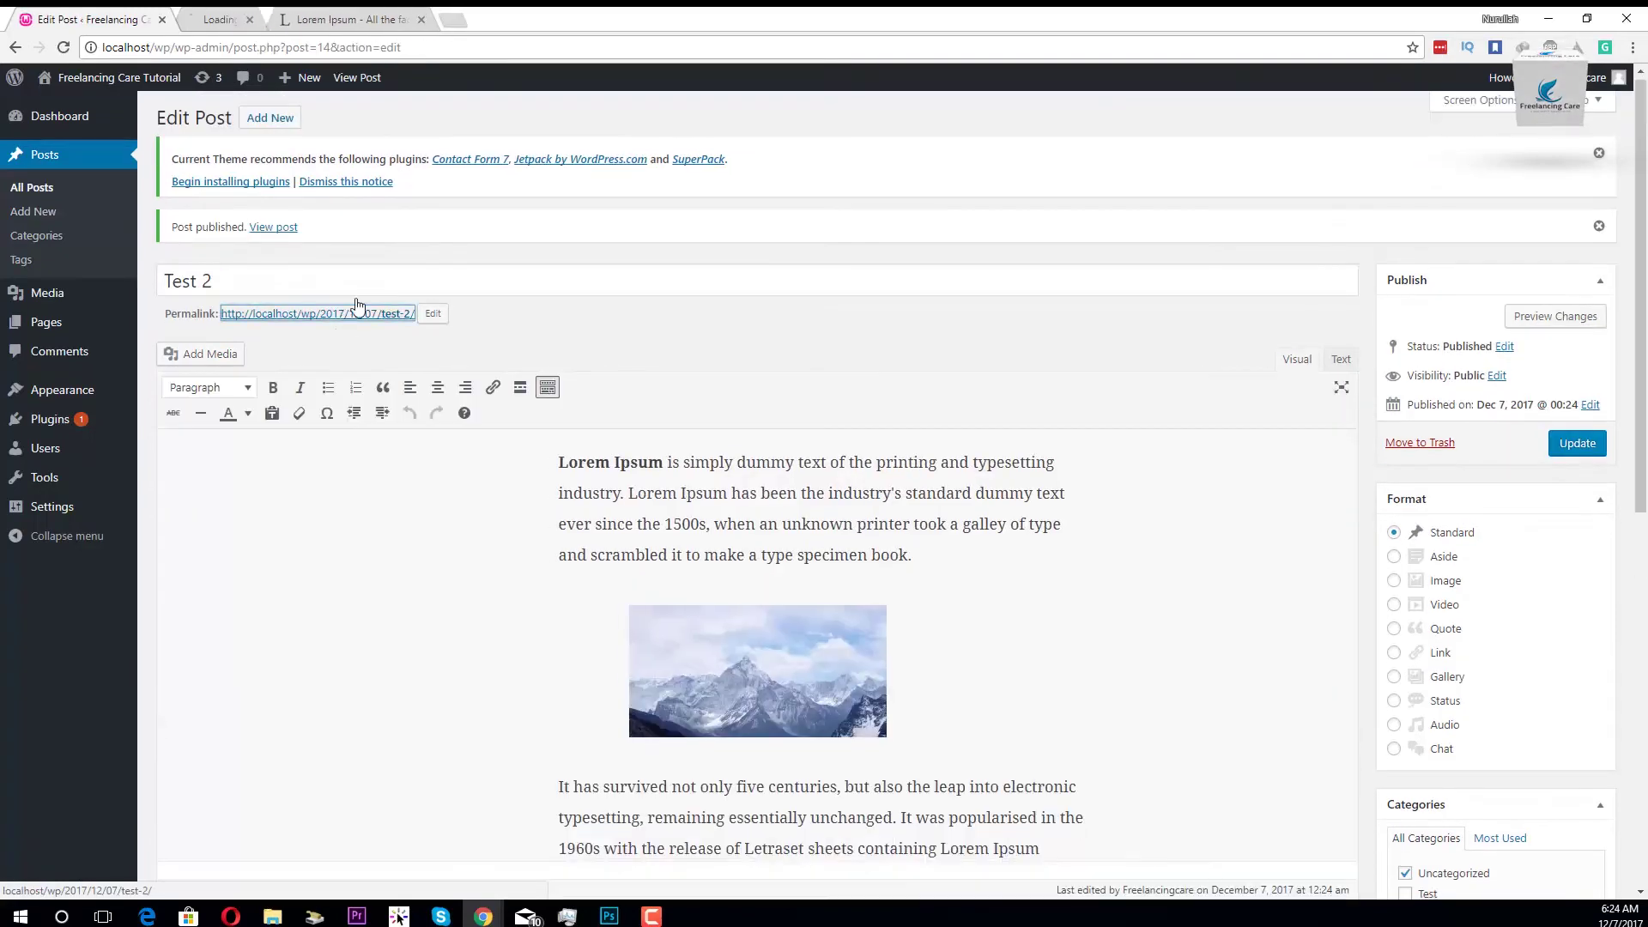
# Step: Open the published post from its permalink in a separate tab and look over its header image, text and inserted picture
pyautogui.keyDown('ctrl'); pyautogui.click(352, 309); pyautogui.keyUp('ctrl')
pyautogui.click(257, 19)
pyautogui.scroll(-9, 791, 563)
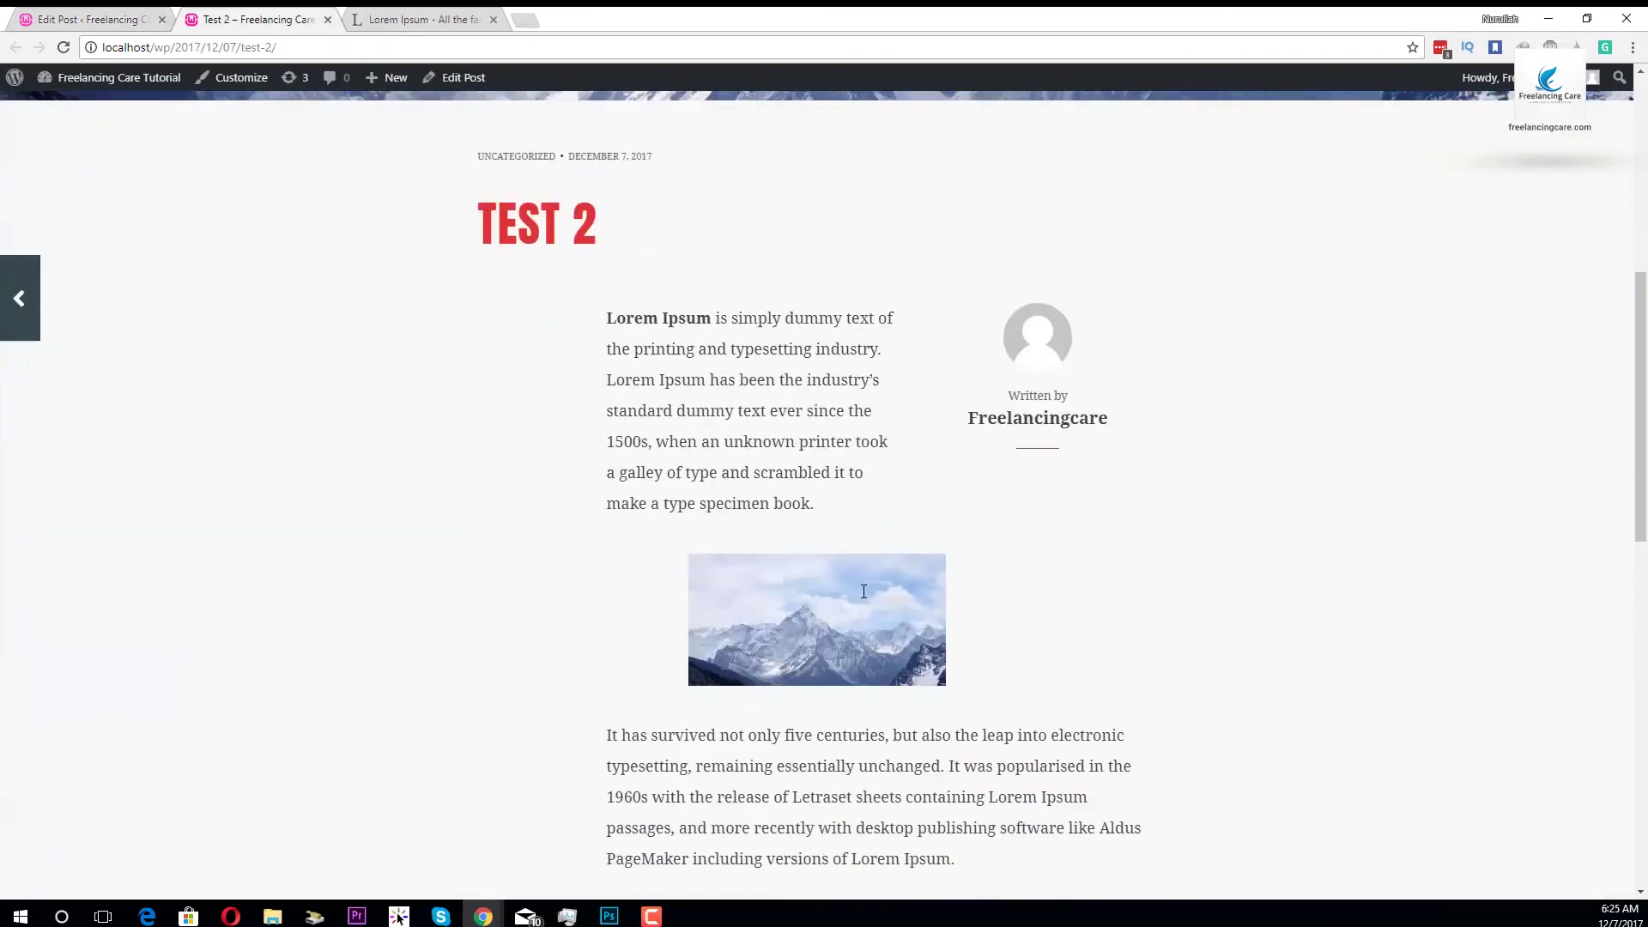
pyautogui.scroll(9, 773, 570)
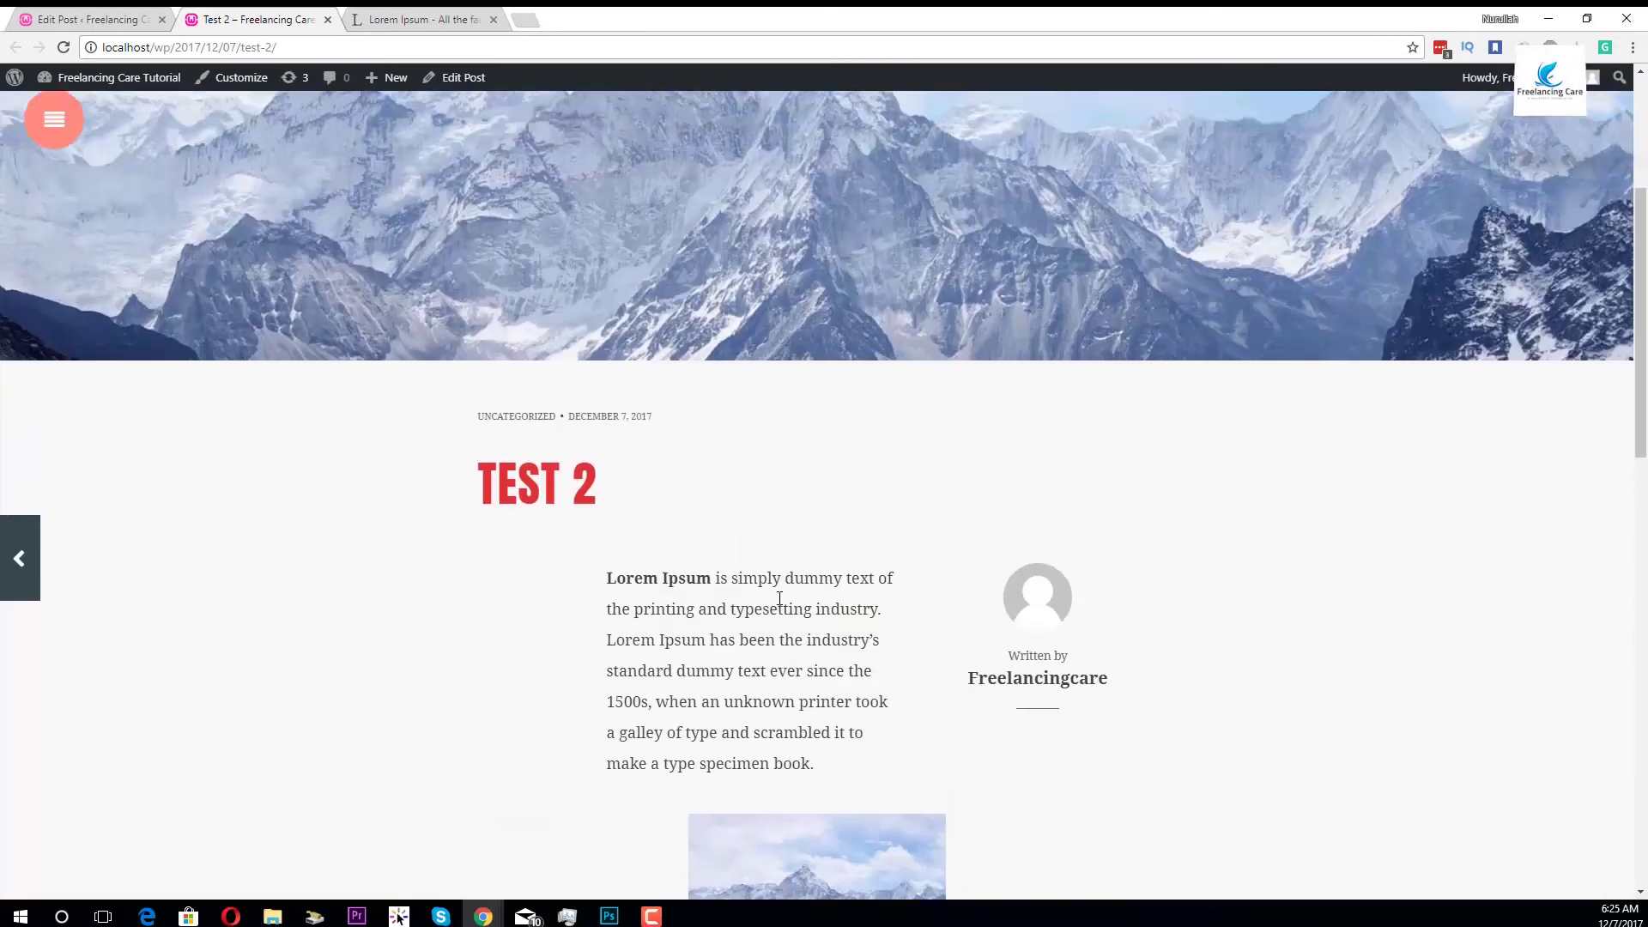
# Step: Back in the post editor, link the bold words "Lorem Ipsum" at the start of the first paragraph to the copied URL
pyautogui.click(119, 17)
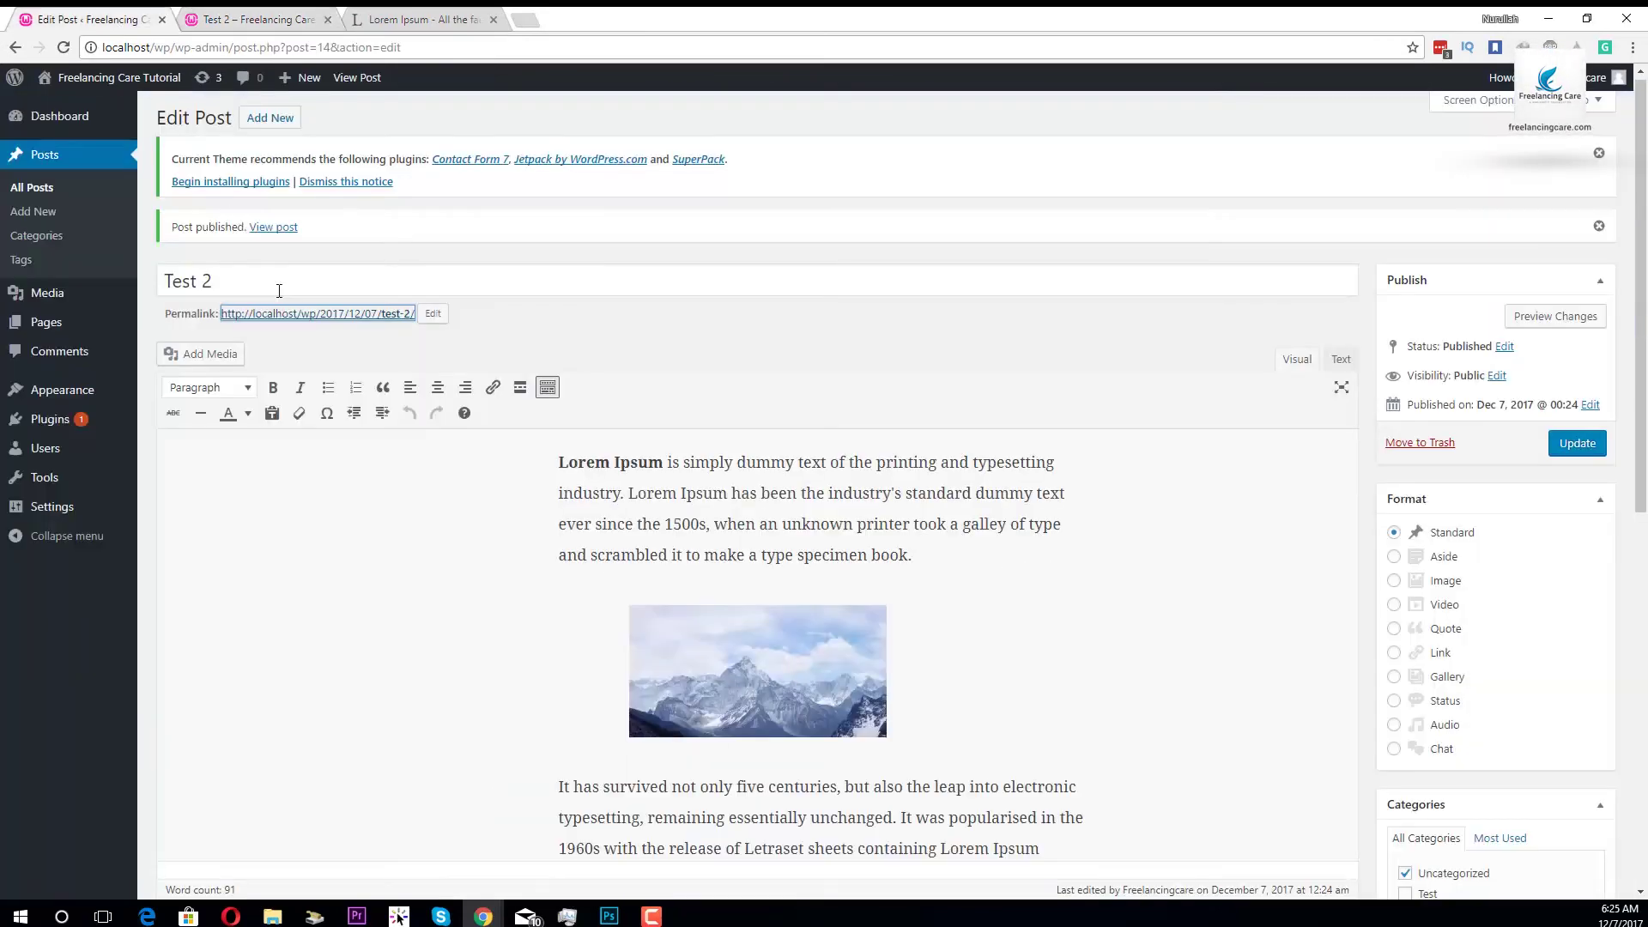
pyautogui.click(737, 485)
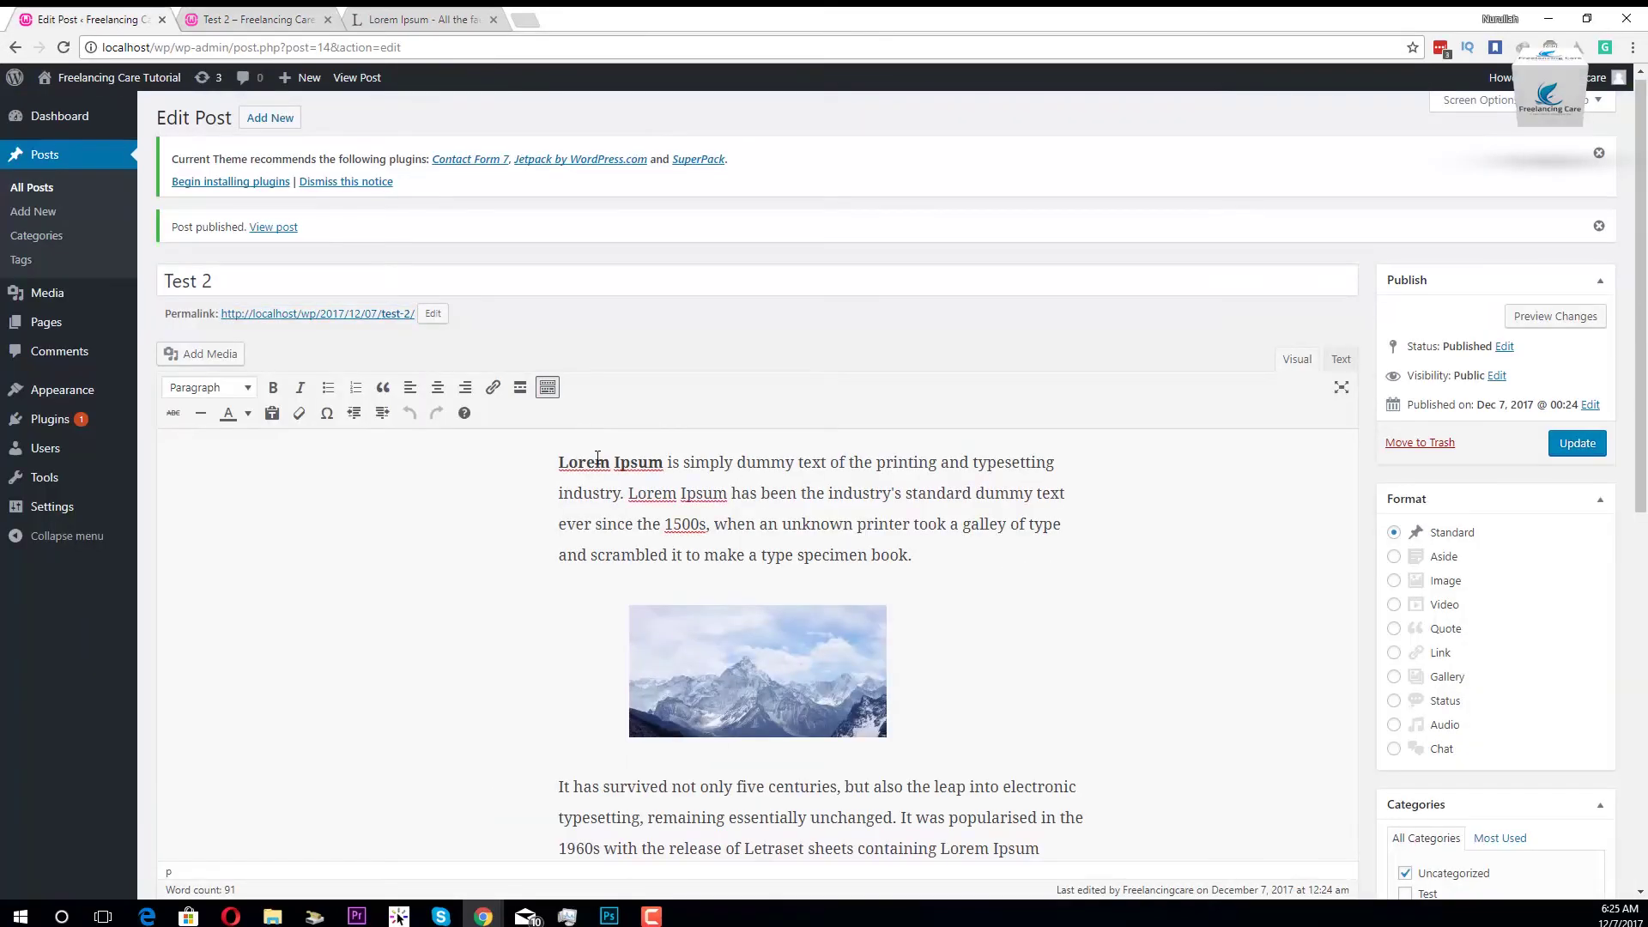
pyautogui.moveTo(561, 462); pyautogui.dragTo(665, 463)
pyautogui.click(493, 387)
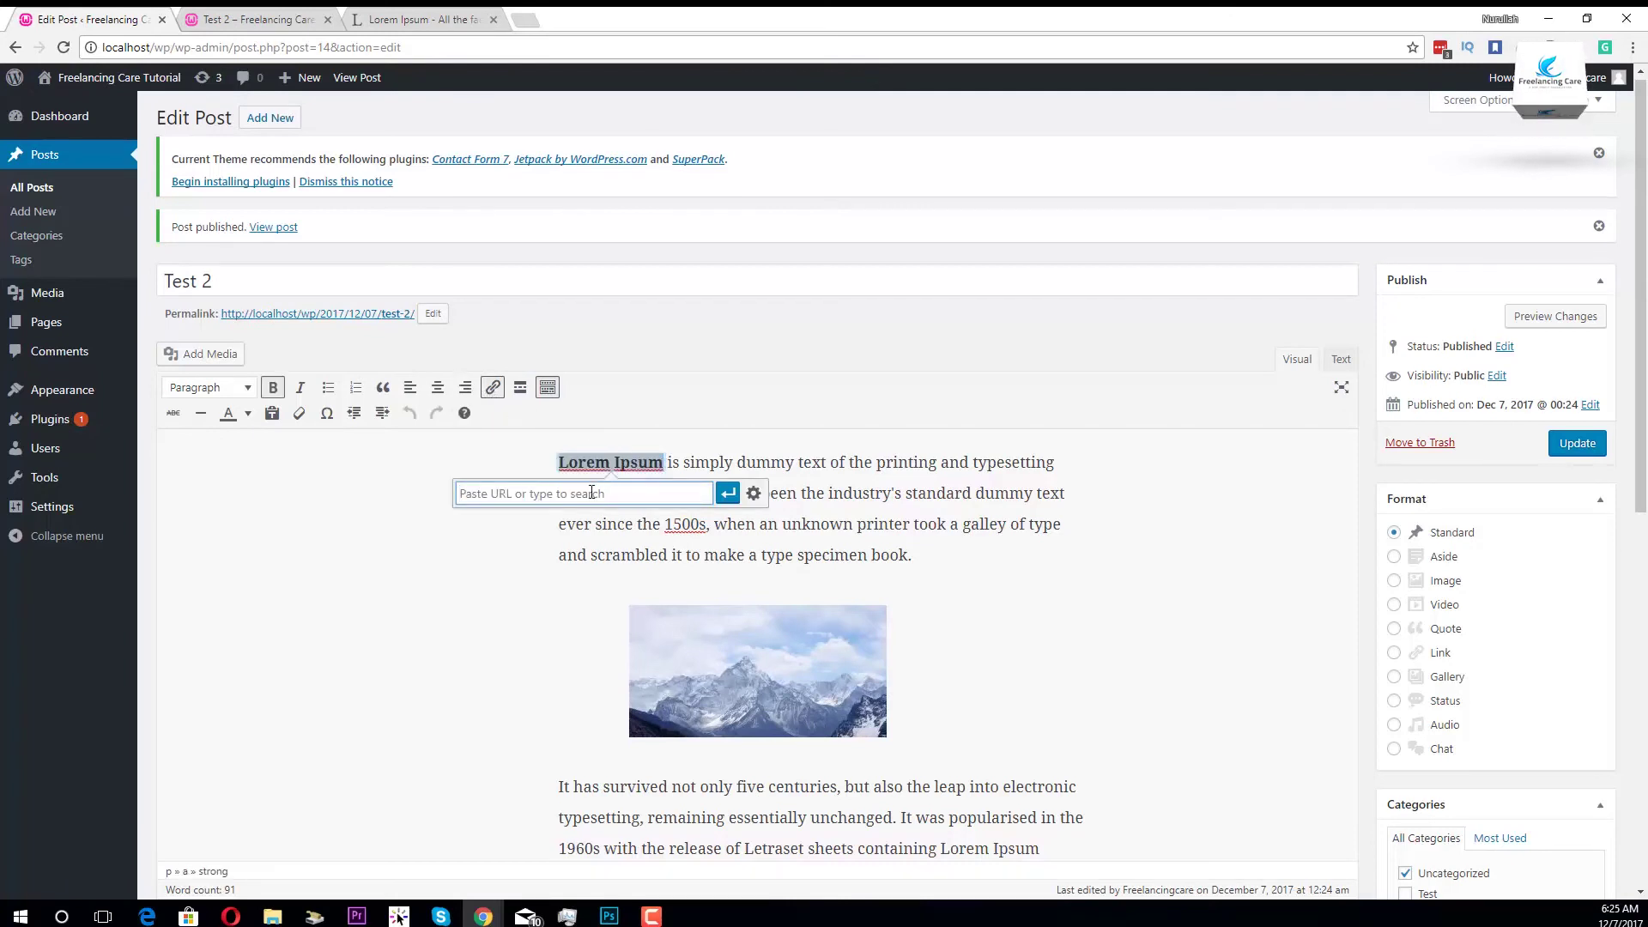
pyautogui.hotkey('ctrl', 'v')
pyautogui.click(727, 493)
pyautogui.click(801, 493)
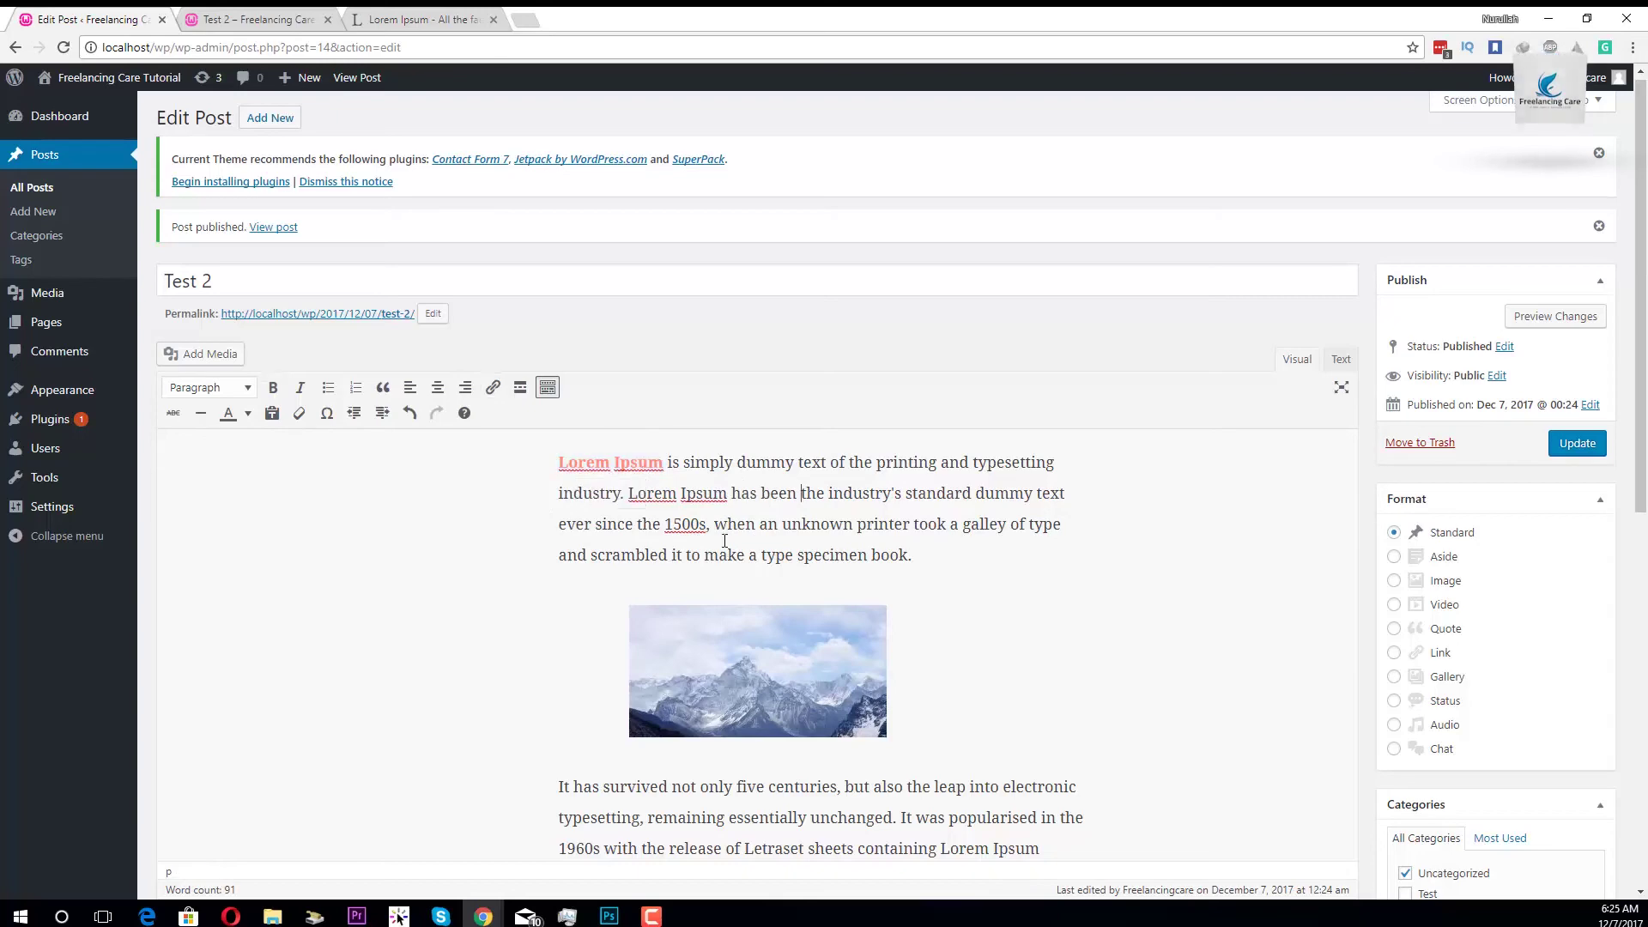
# Step: Italicize "It has survived not only five centuries, but also the leap into electronic typesetting," in the second paragraph
pyautogui.scroll(-2, 637, 636)
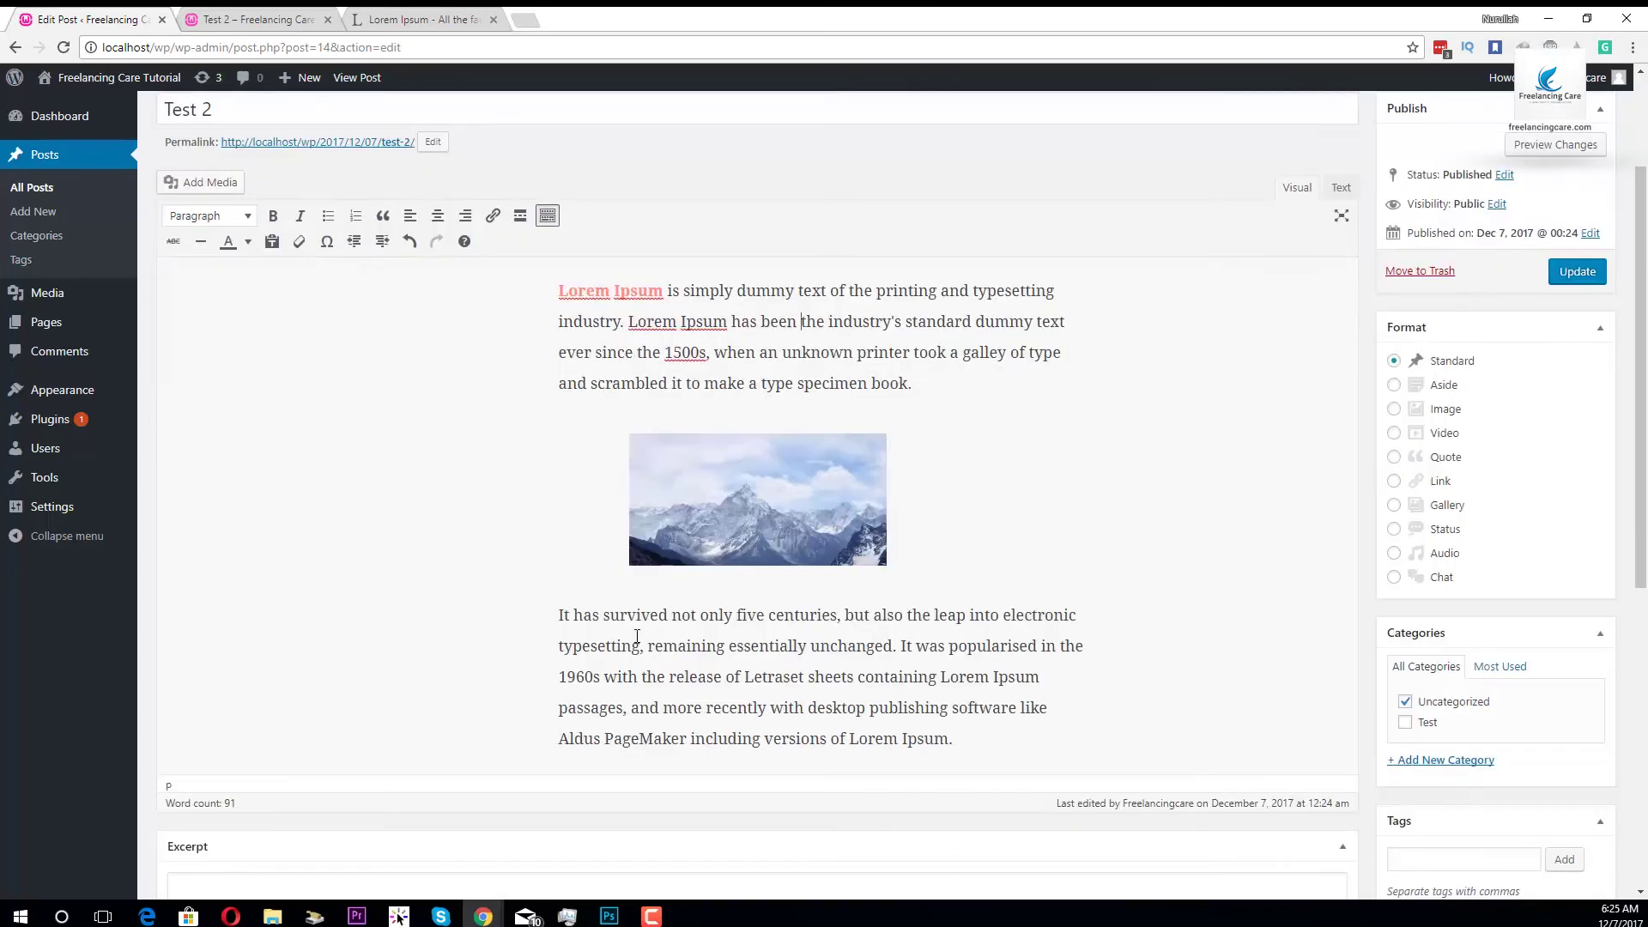
pyautogui.moveTo(561, 610); pyautogui.dragTo(648, 646)
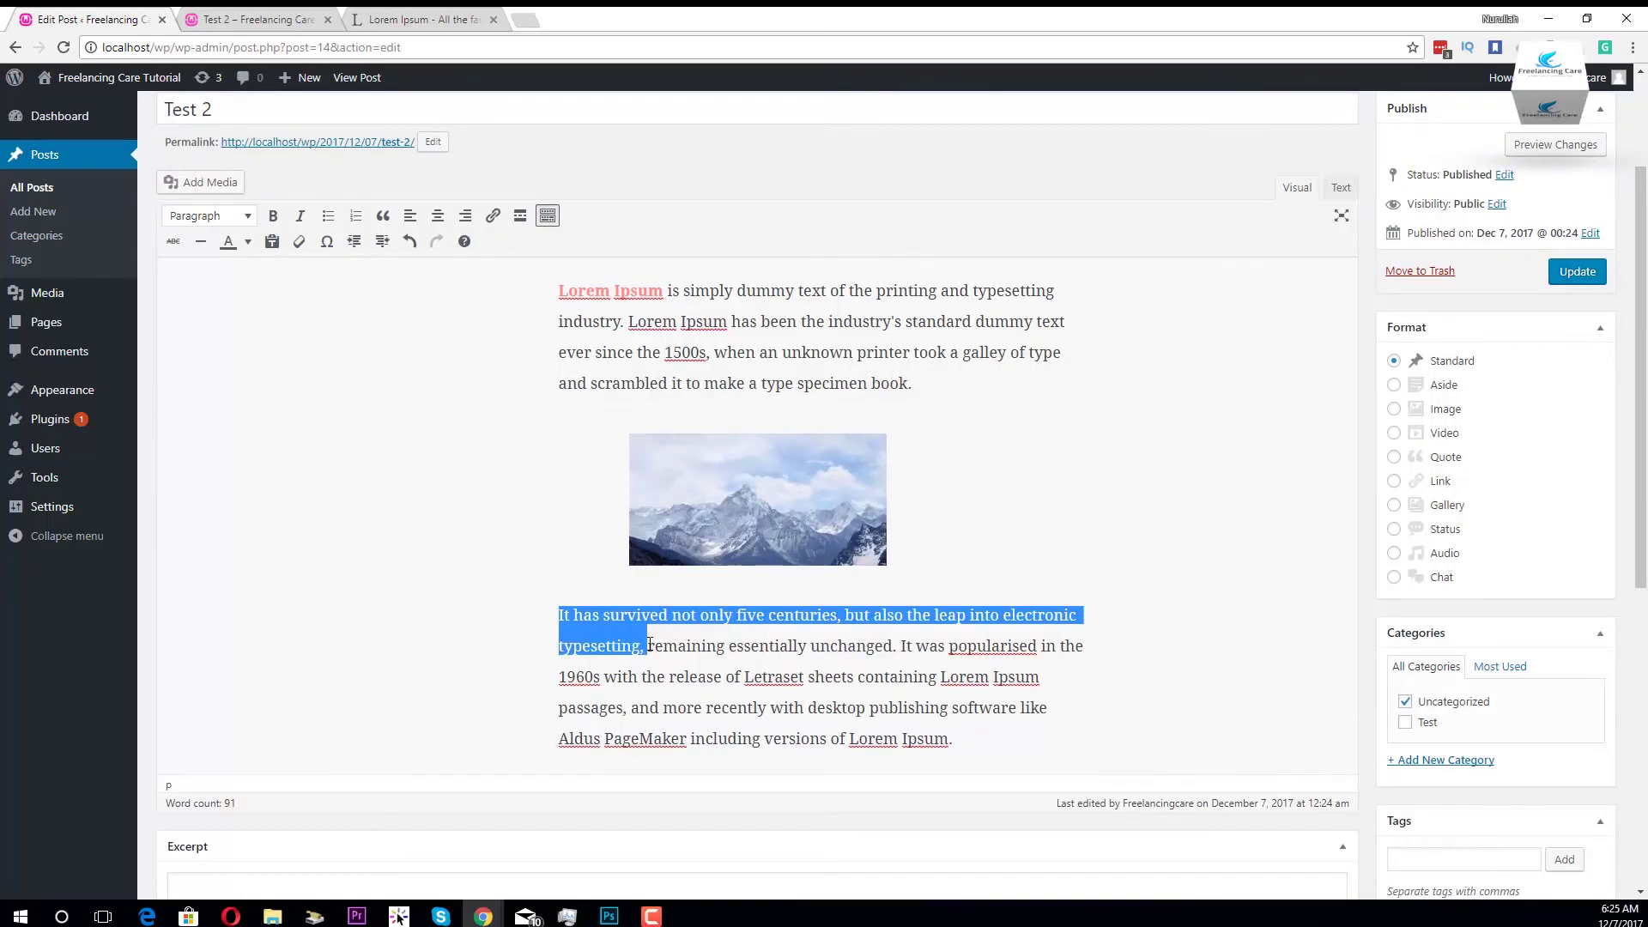
pyautogui.click(299, 218)
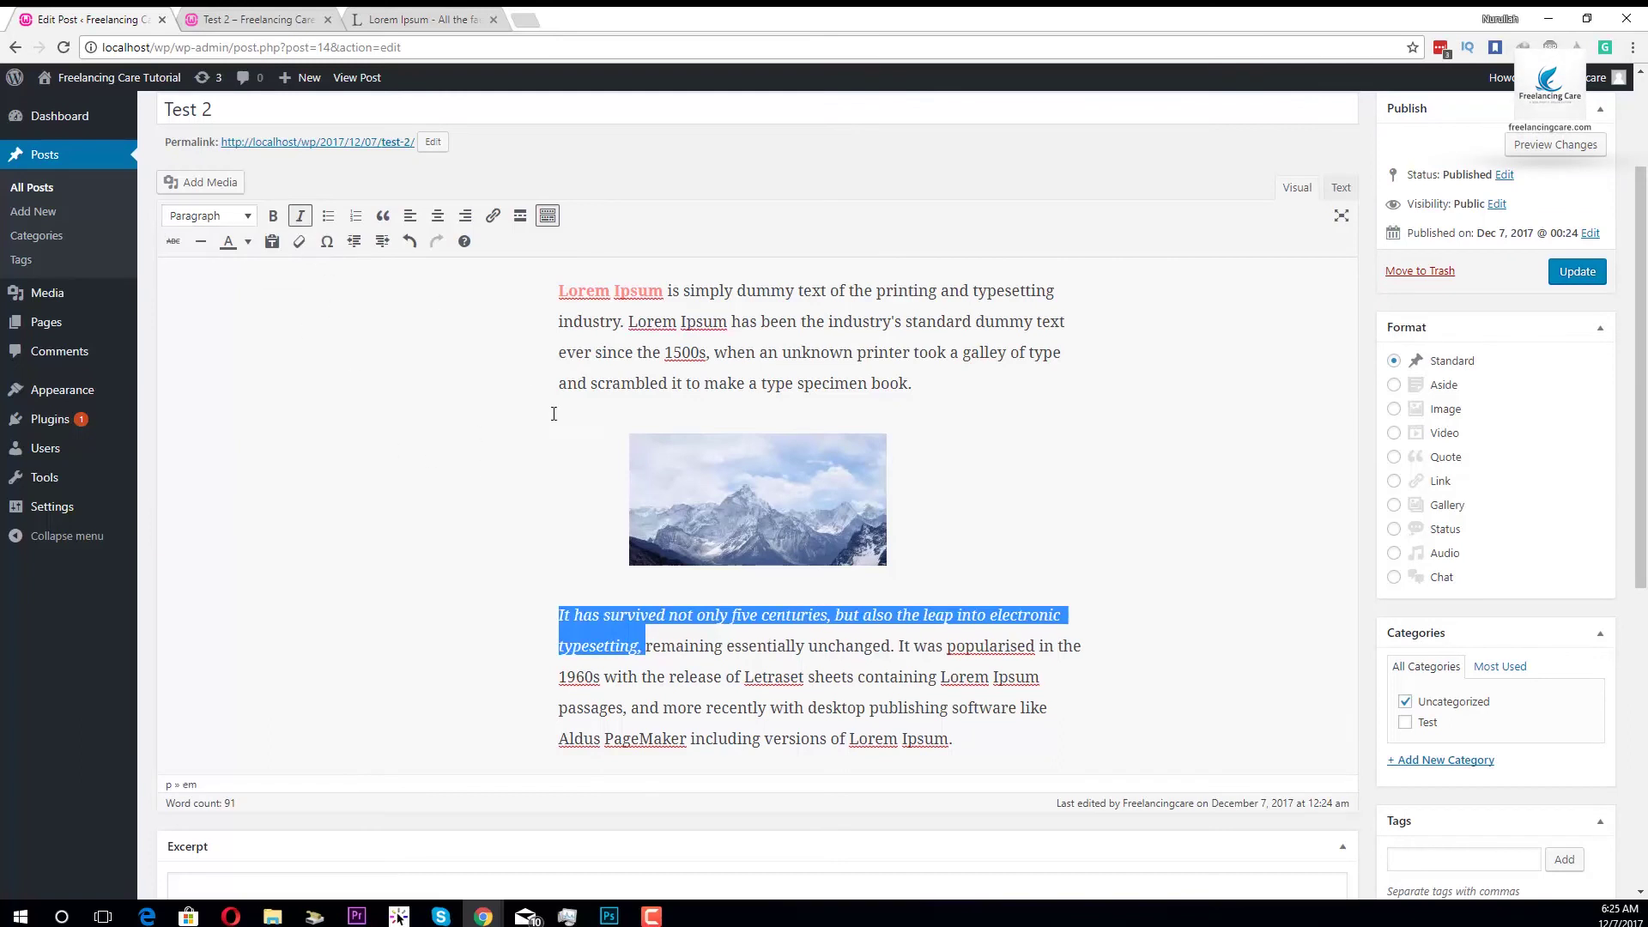
pyautogui.click(650, 614)
# Step: Color the words "1960s with the release" in the second paragraph red
pyautogui.moveTo(553, 681); pyautogui.dragTo(722, 681)
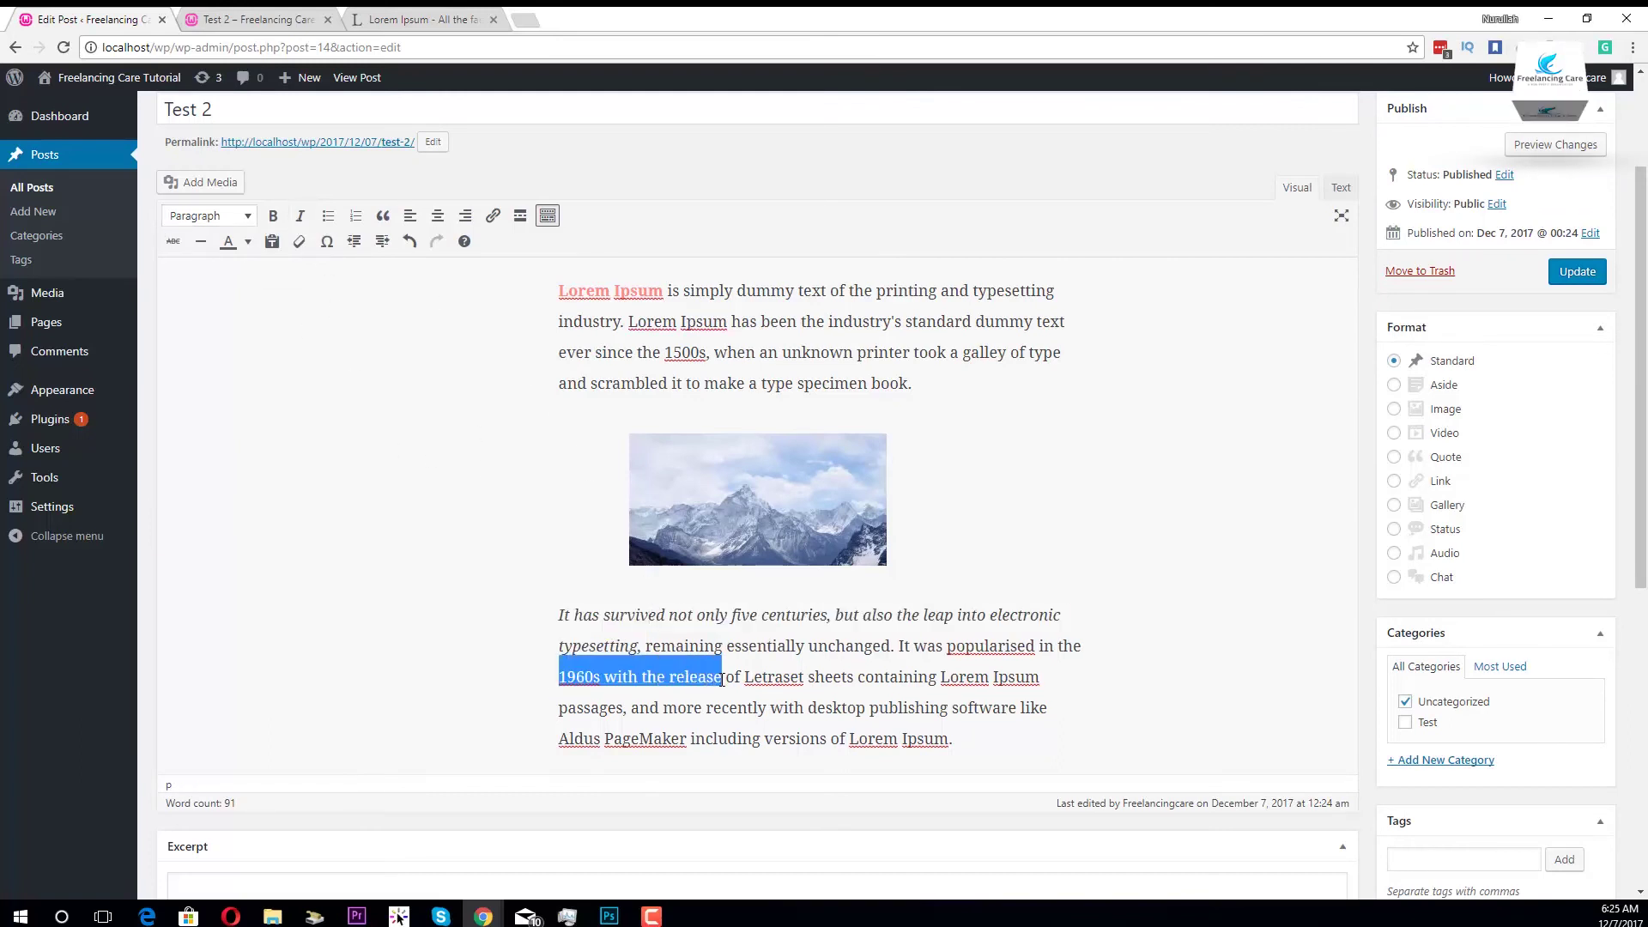
pyautogui.click(248, 242)
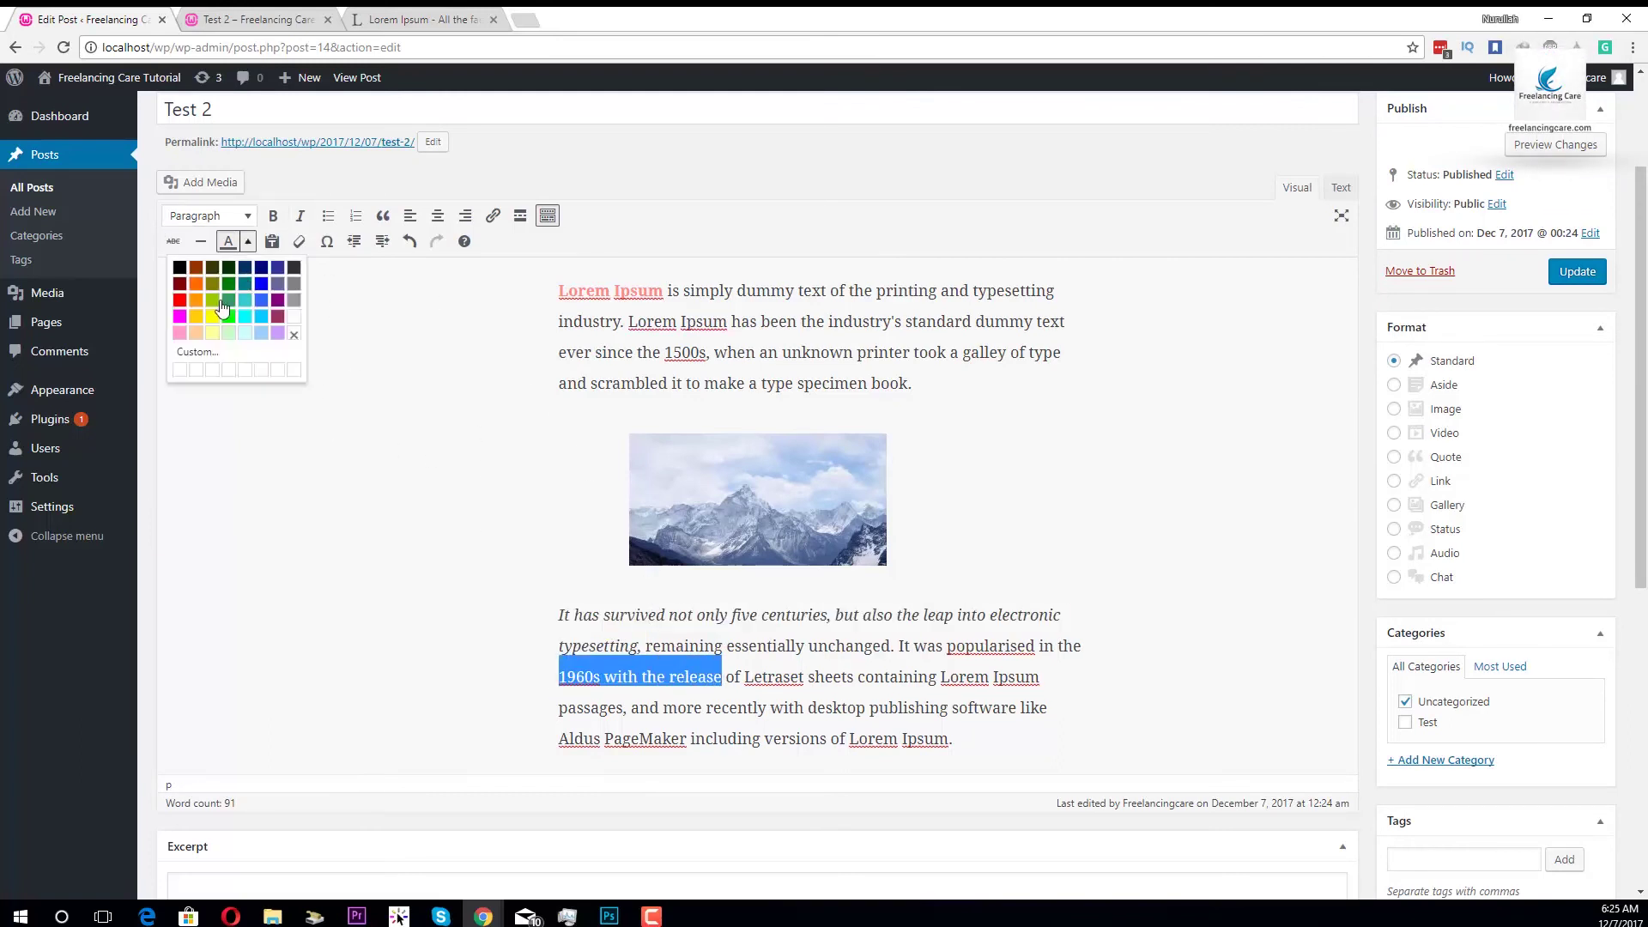
pyautogui.click(181, 301)
pyautogui.click(1093, 570)
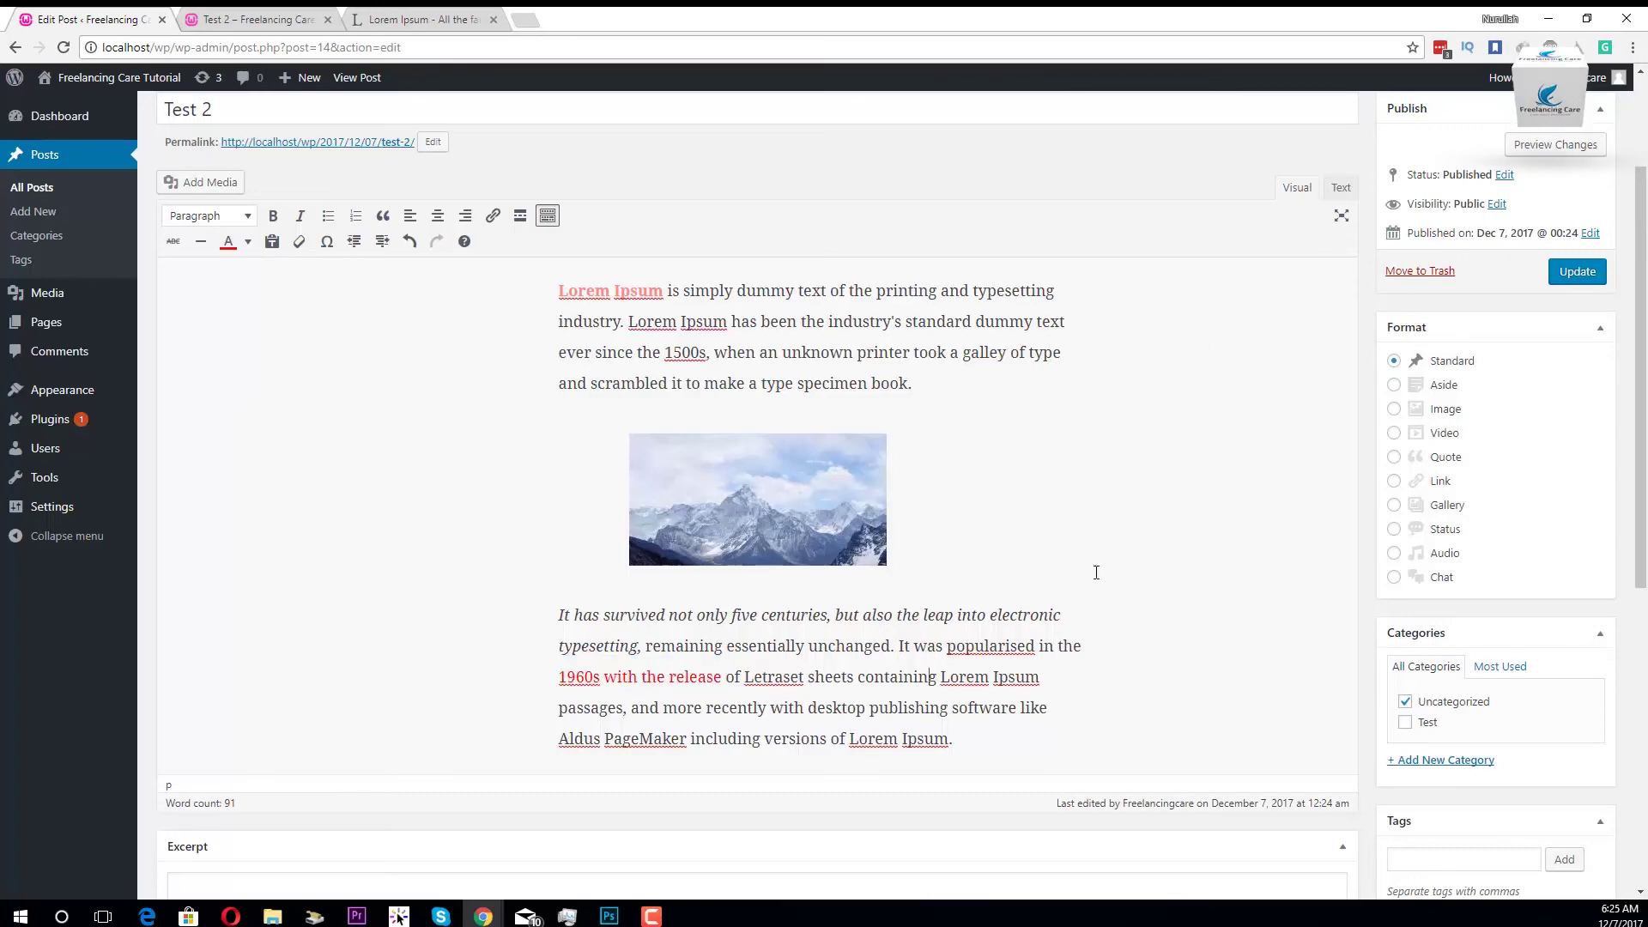
# Step: Update the post, reload its published page and check the link, italic and red text there
pyautogui.click(1577, 272)
pyautogui.click(292, 16)
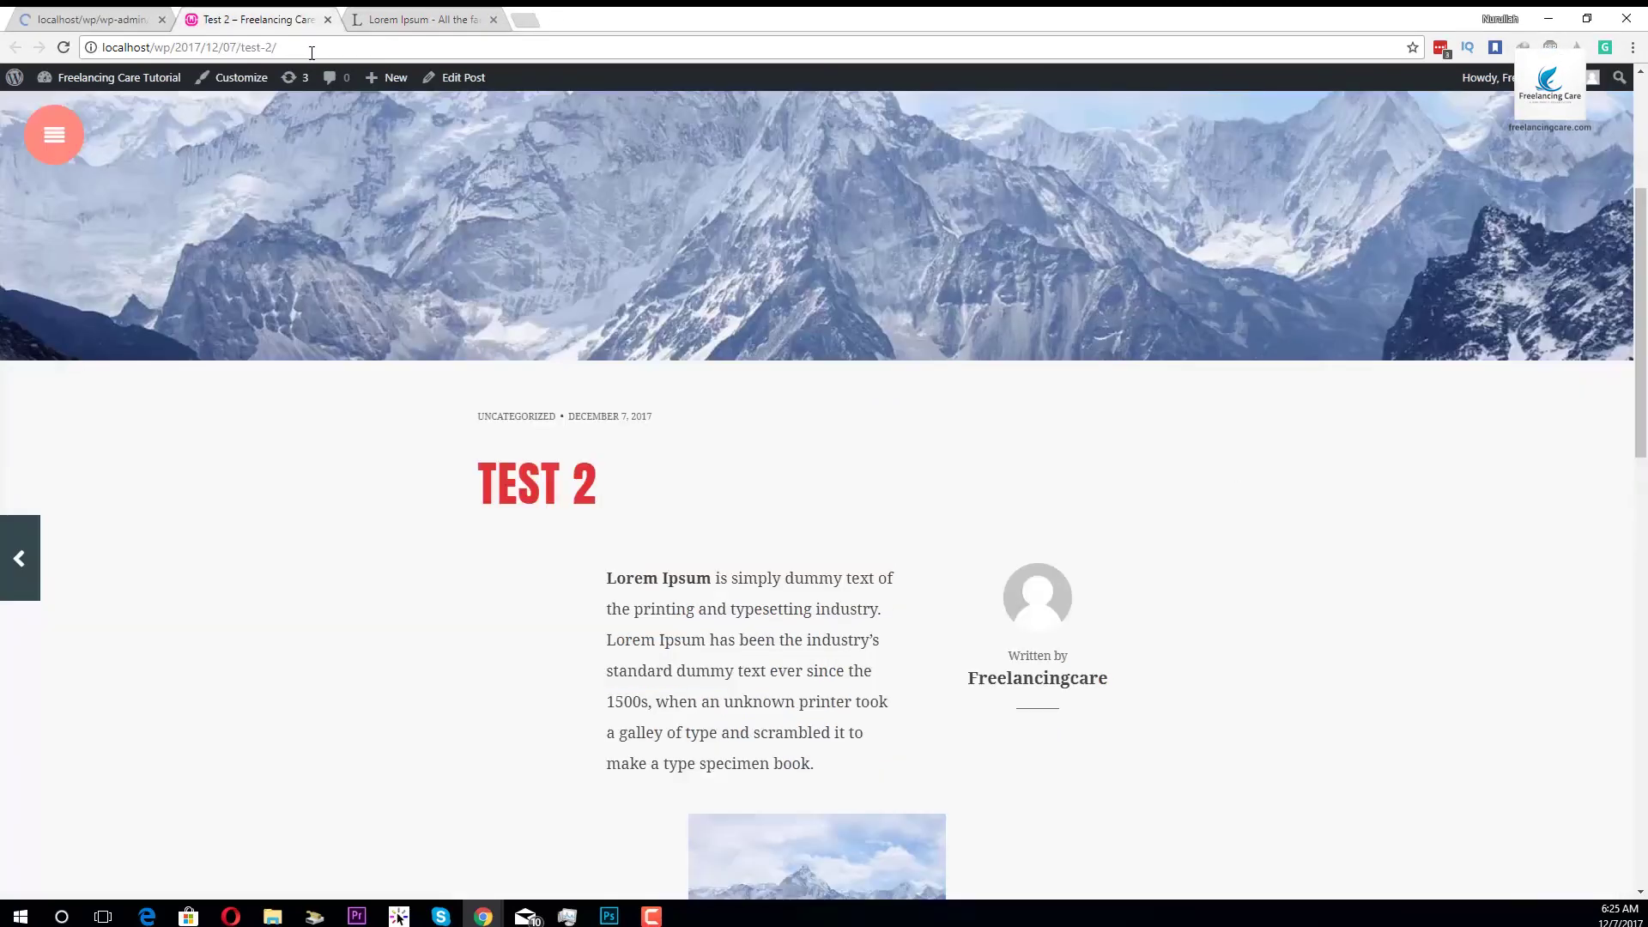
pyautogui.click(312, 50)
pyautogui.press('Return')
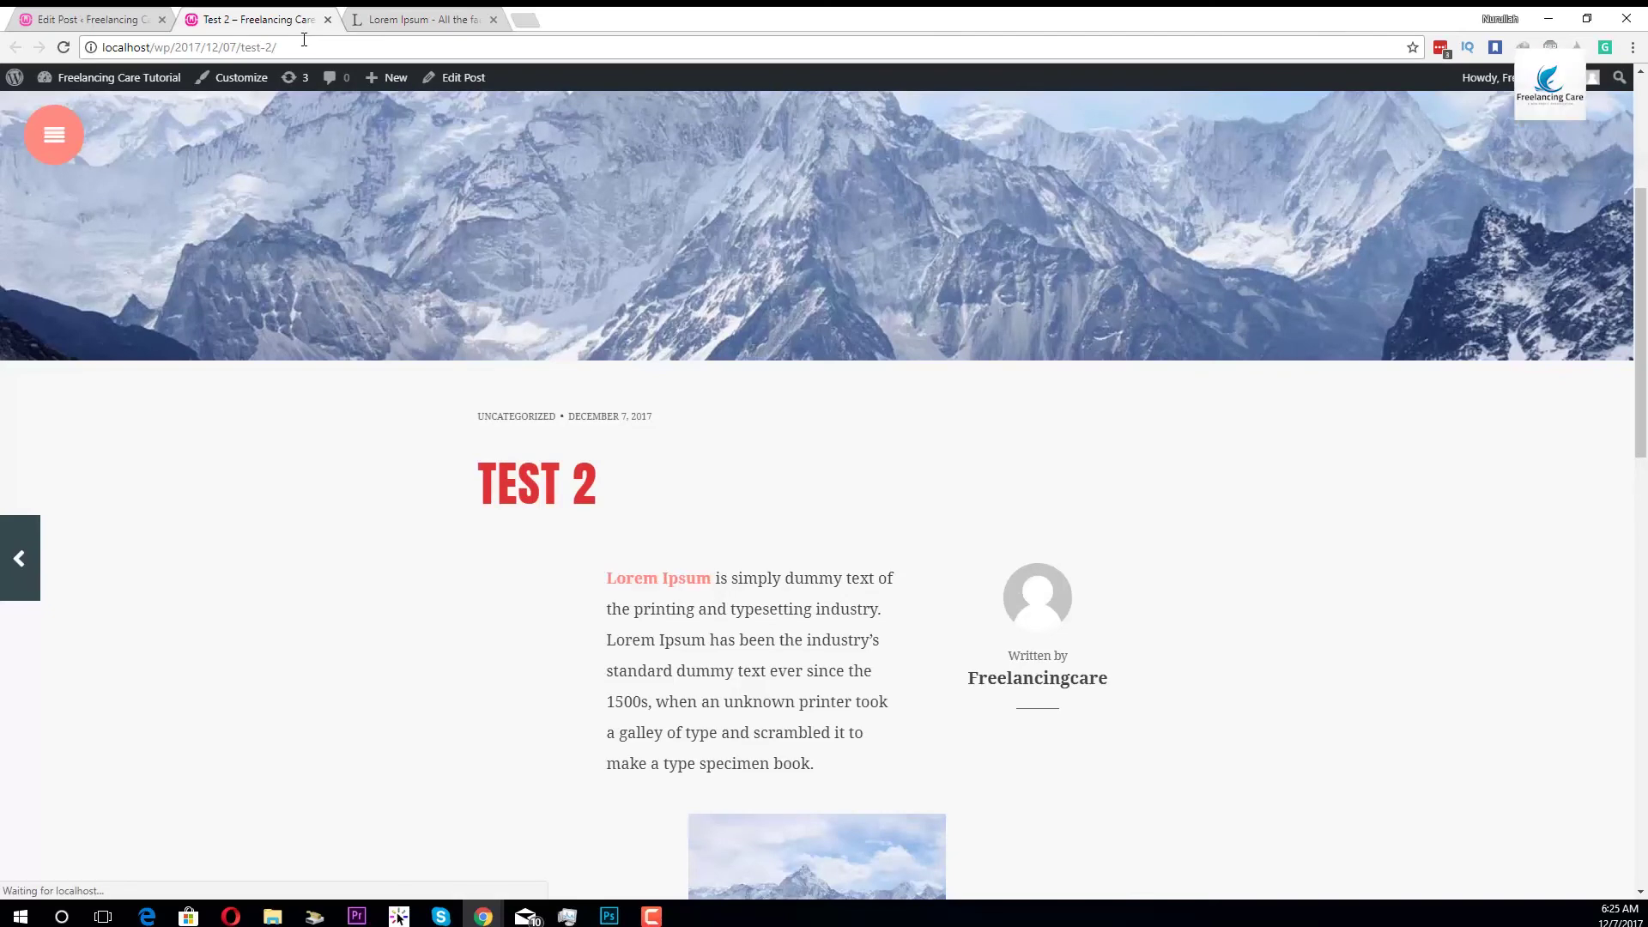
pyautogui.scroll(-5, 749, 604)
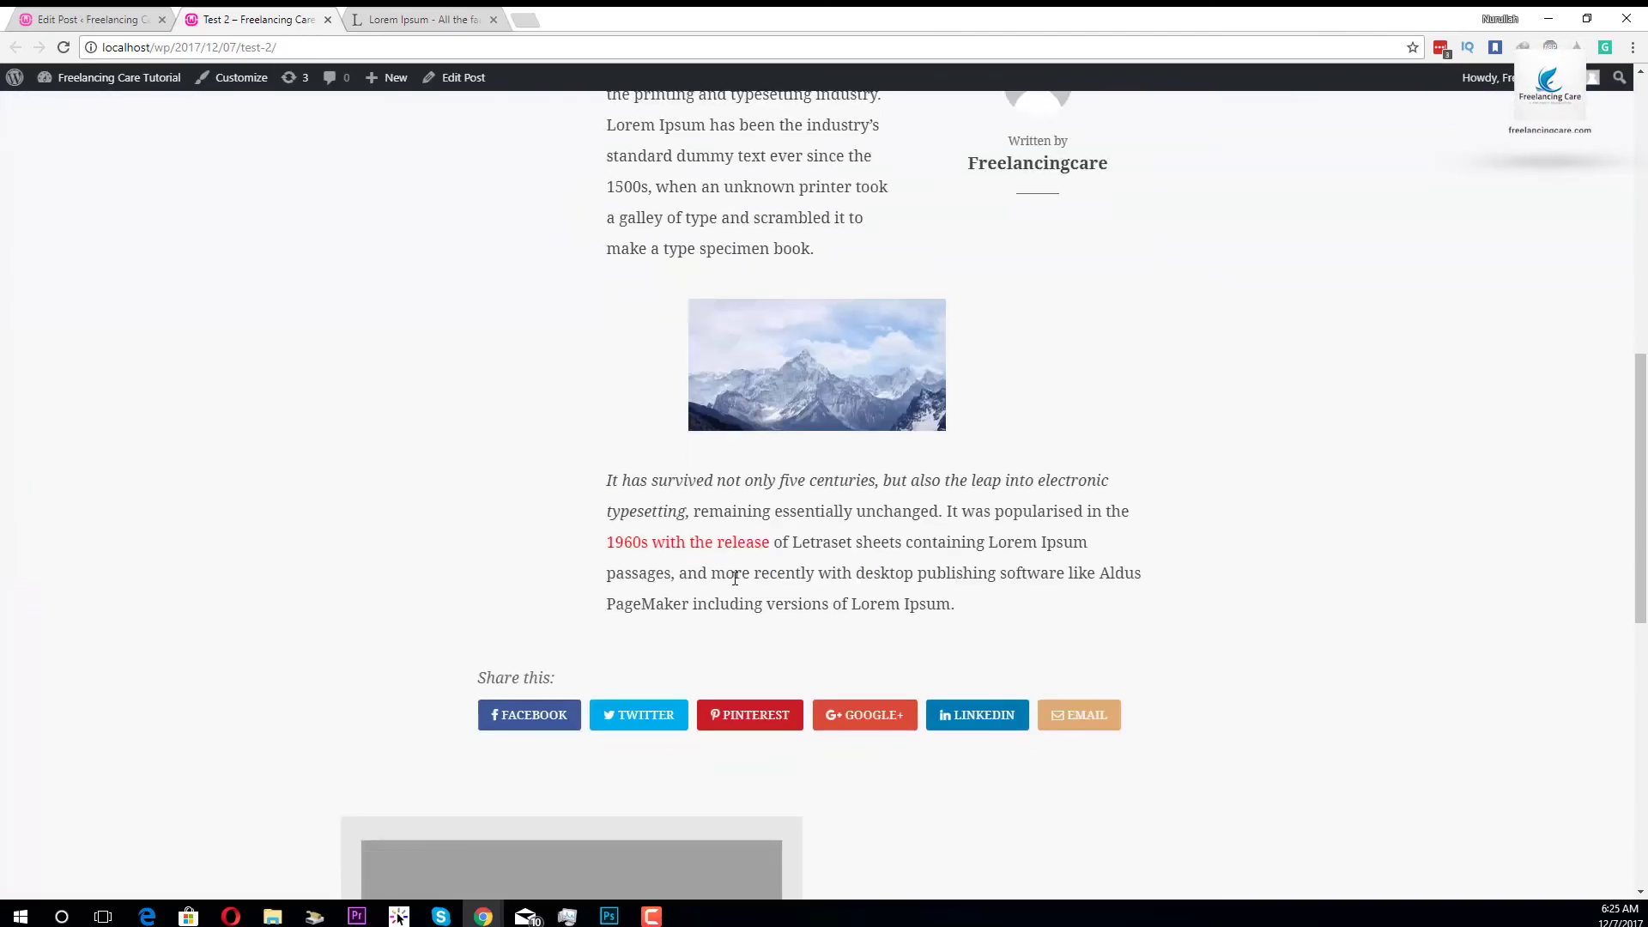
pyautogui.scroll(5, 734, 578)
# Step: Return to the WordPress admin and start adding a new page
pyautogui.click(55, 14)
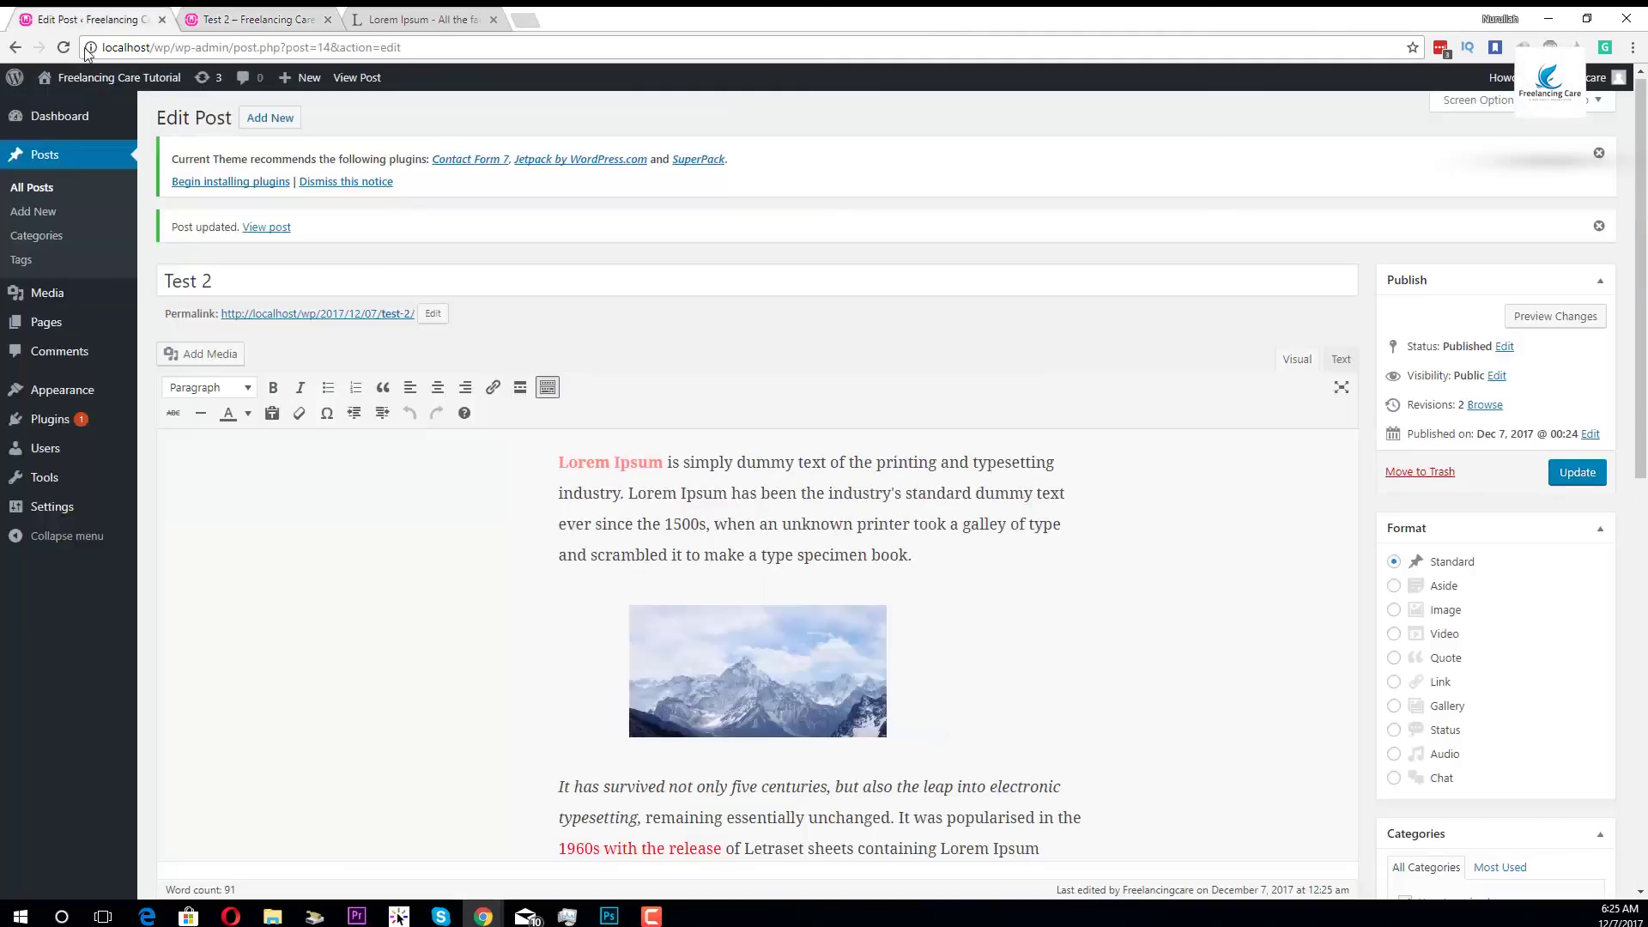
pyautogui.moveTo(69, 323)
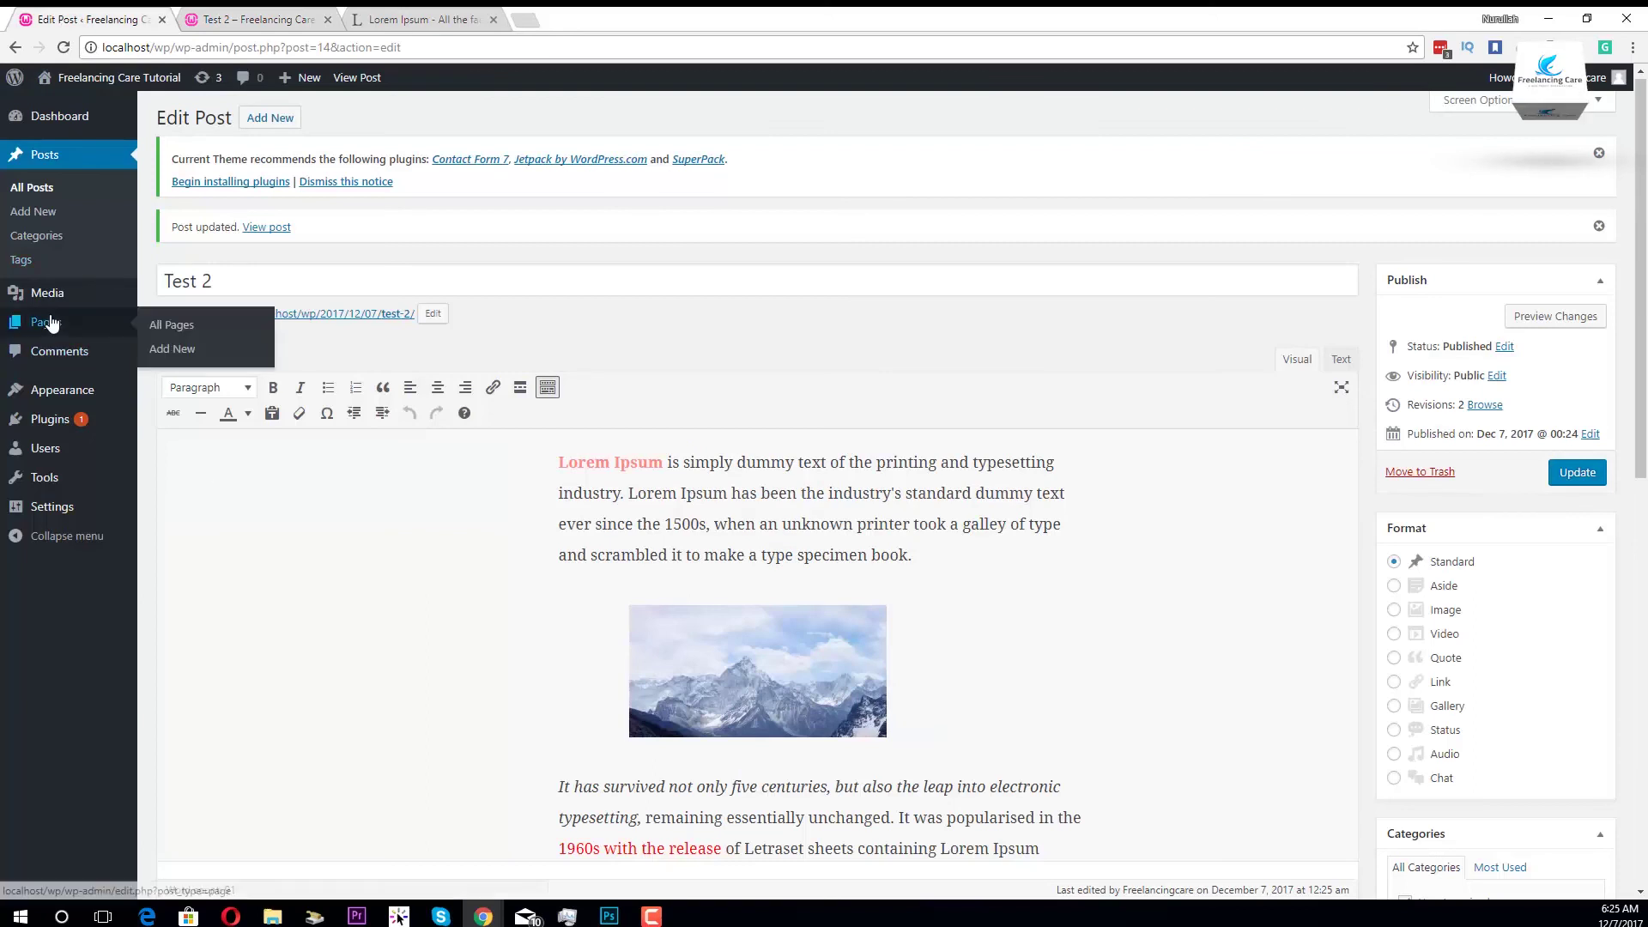
pyautogui.click(177, 352)
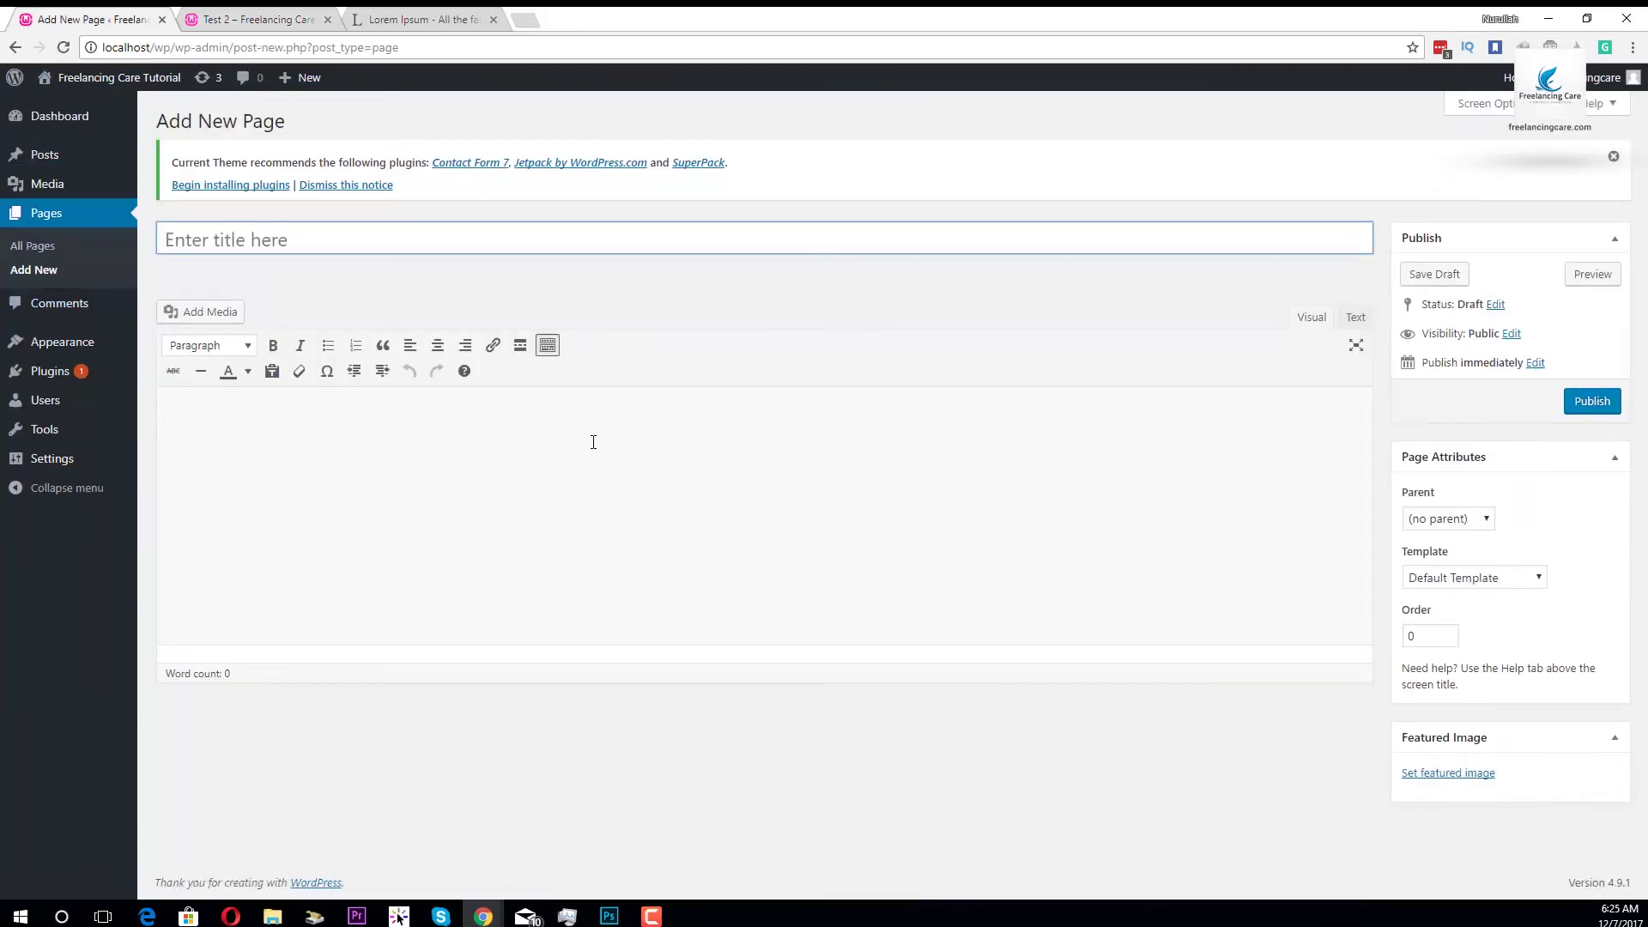